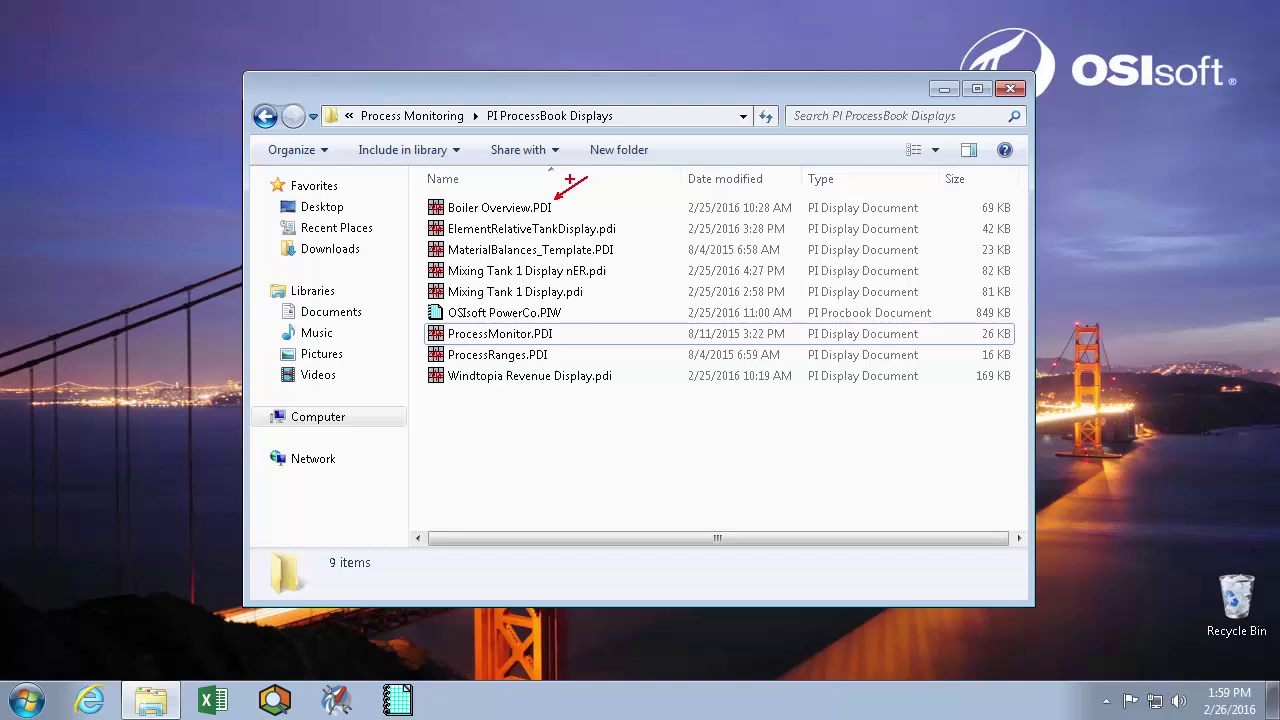
# - Review the files in the PI ProcessBook Displays folder, then launch PI ProcessBook 2015 from the taskbar
pyautogui.moveTo(415, 204); pyautogui.dragTo(368, 227)
pyautogui.press('Escape')
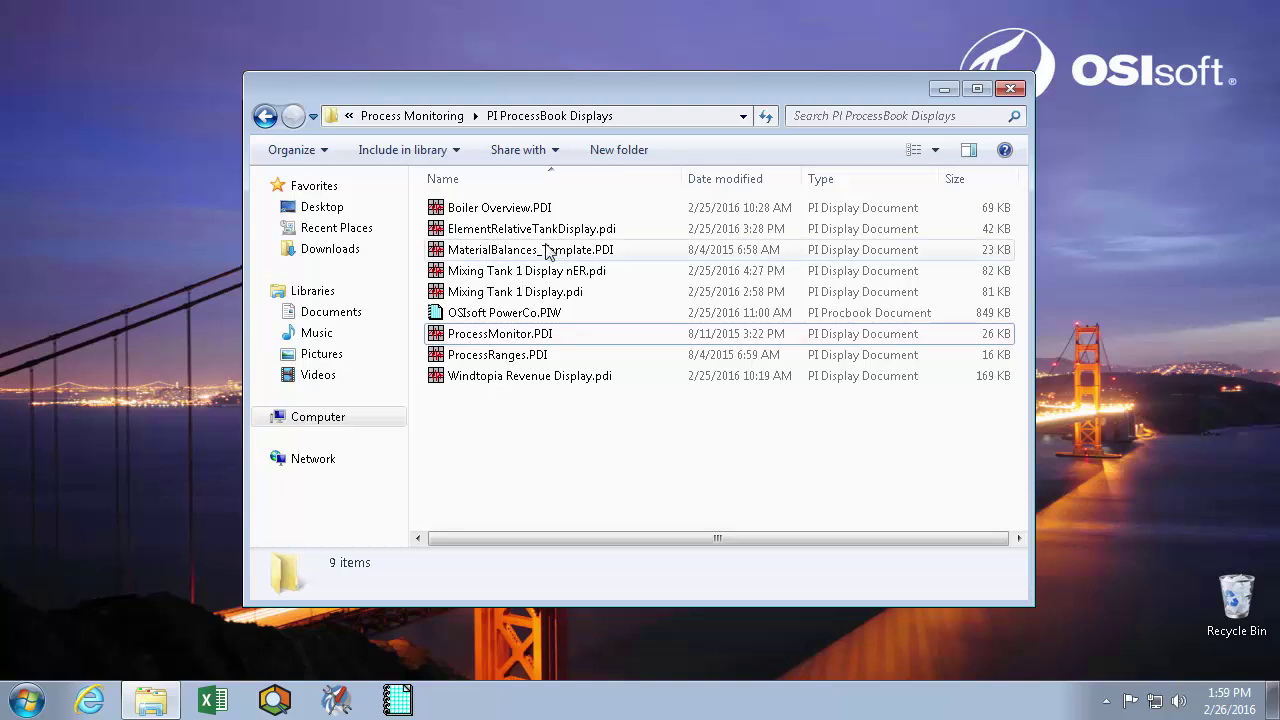
pyautogui.click(655, 232)
pyautogui.click(615, 436)
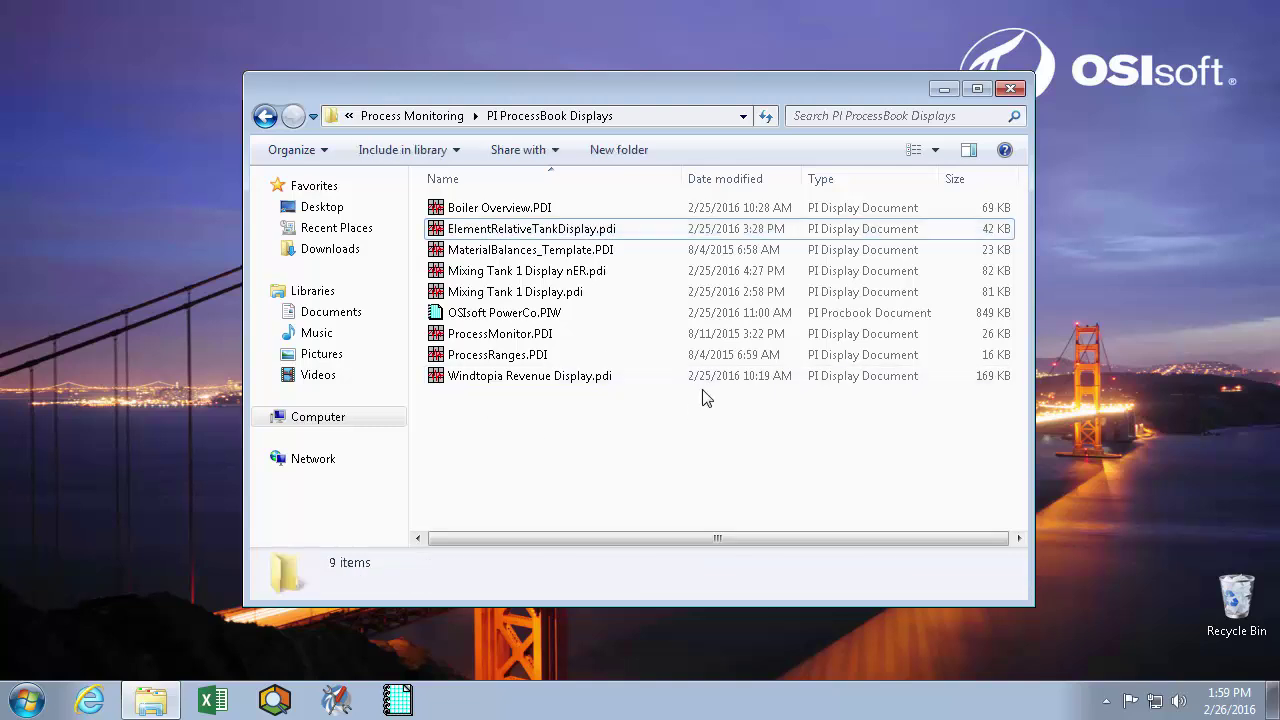
pyautogui.click(397, 703)
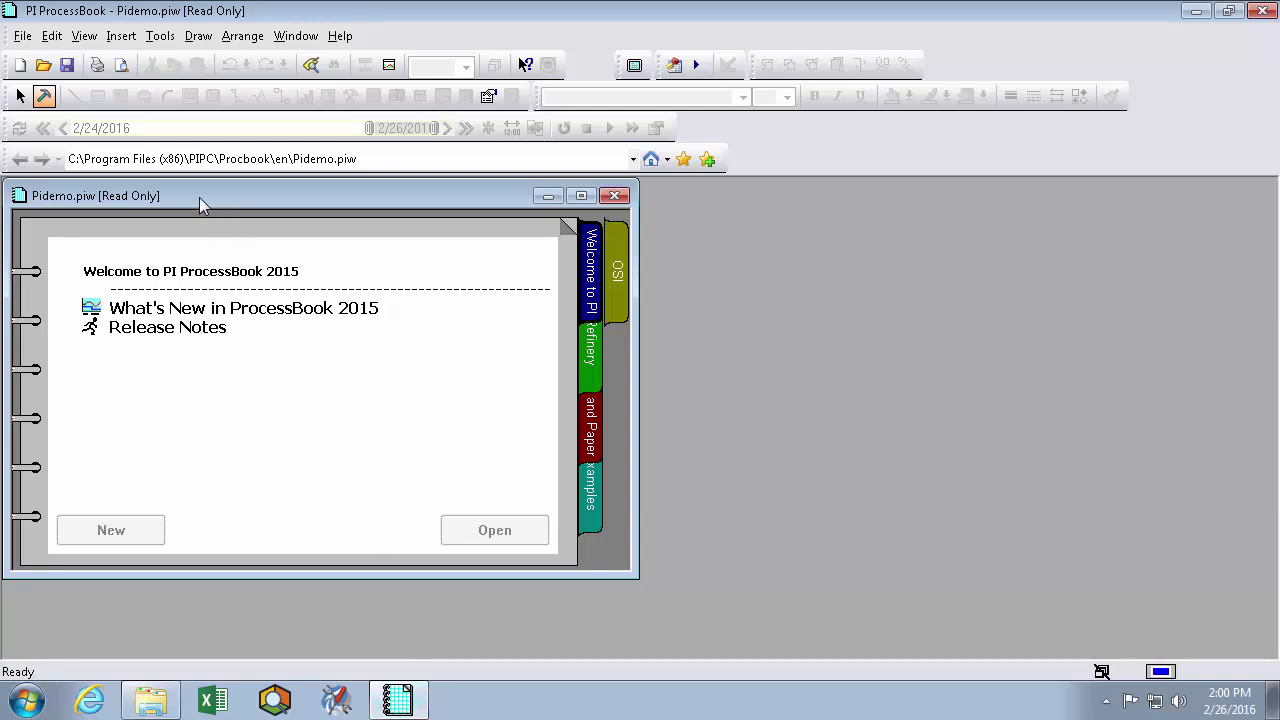
# - Reposition the Pidemo notebook and browse its Refinery, Pulp and Paper, and Examples sections
pyautogui.moveTo(200, 205); pyautogui.dragTo(512, 228)
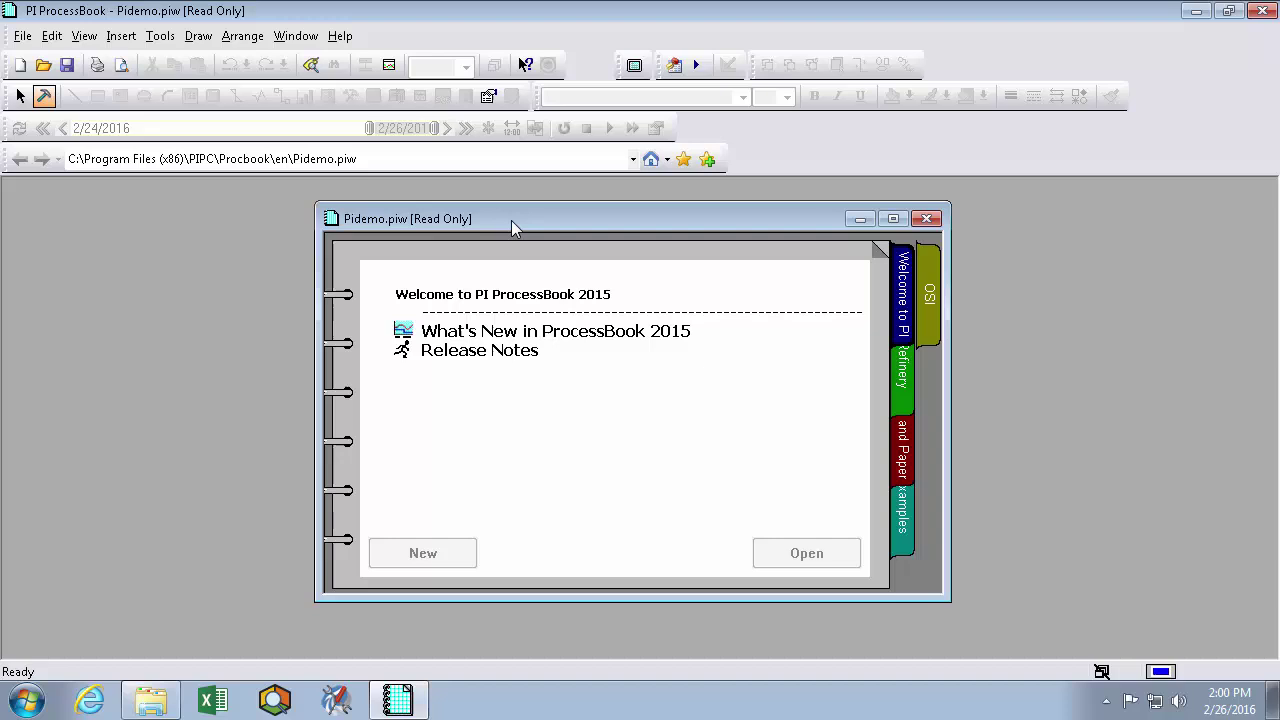
pyautogui.moveTo(308, 194); pyautogui.dragTo(984, 621)
pyautogui.click(900, 374)
pyautogui.click(908, 440)
pyautogui.click(910, 508)
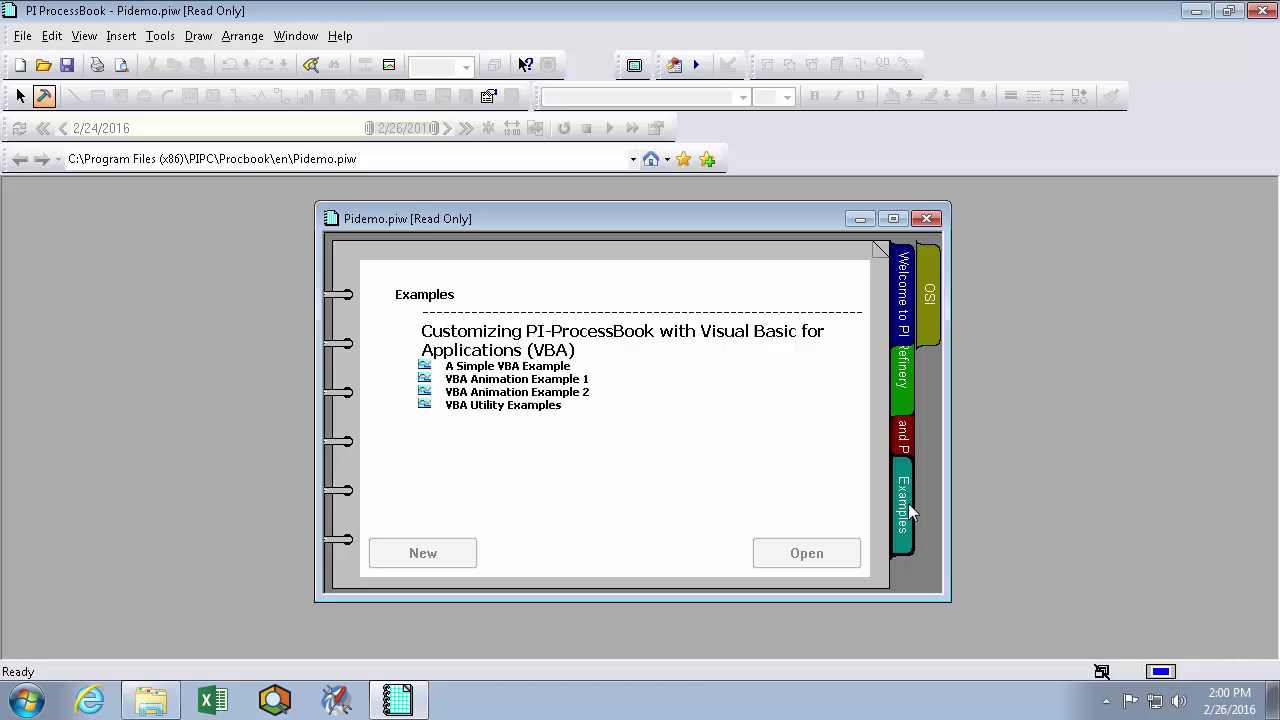
pyautogui.click(906, 440)
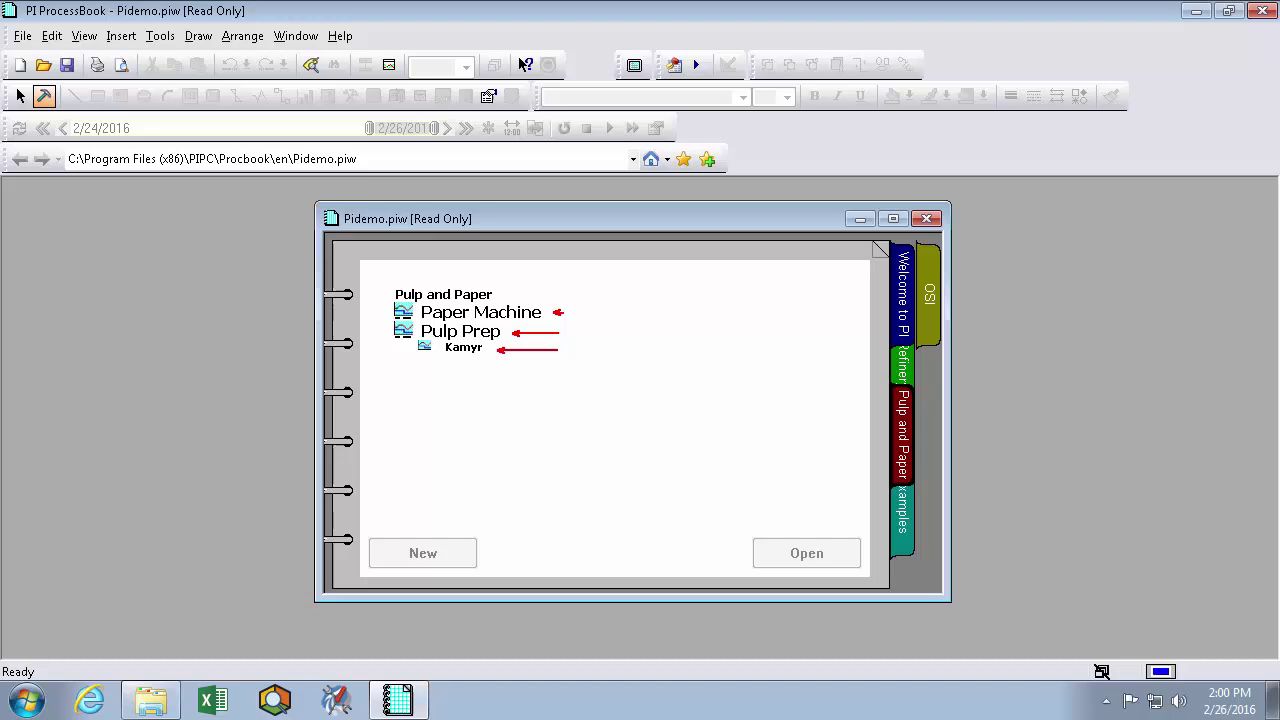
# - In Build mode, open the Paper Machine display, move it, then close it
pyautogui.click(20, 95)
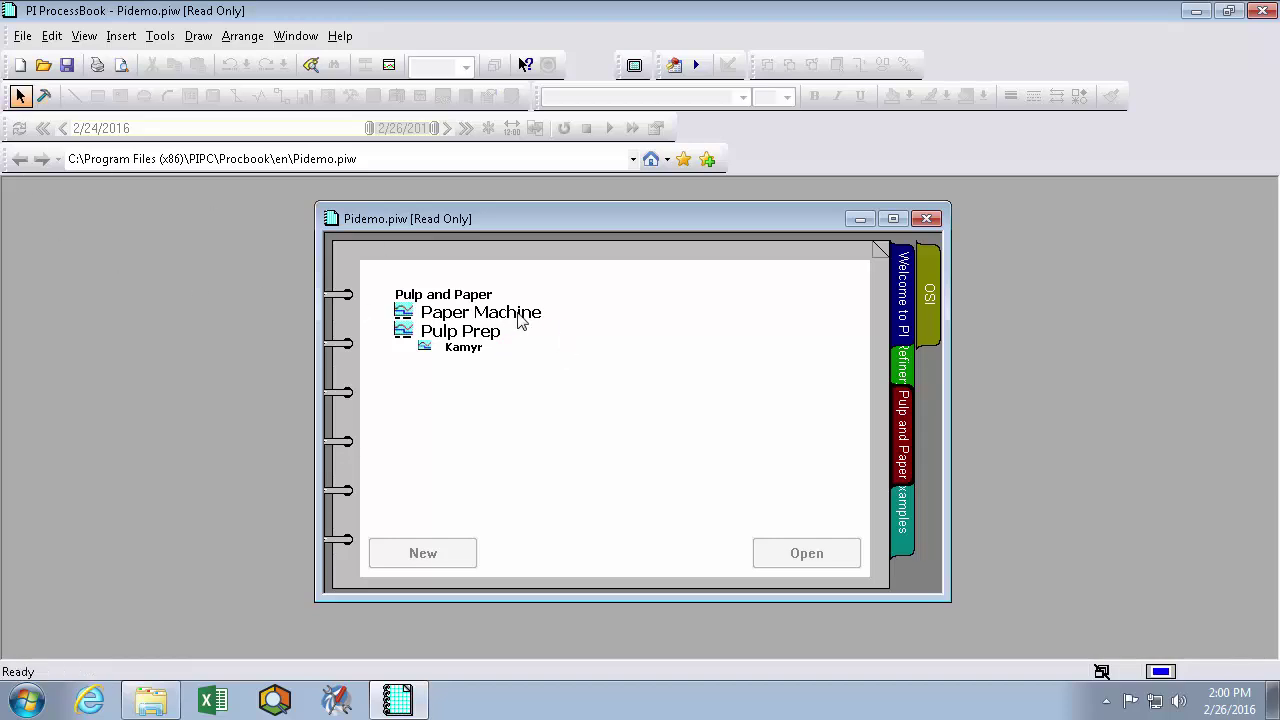
pyautogui.doubleClick(520, 314)
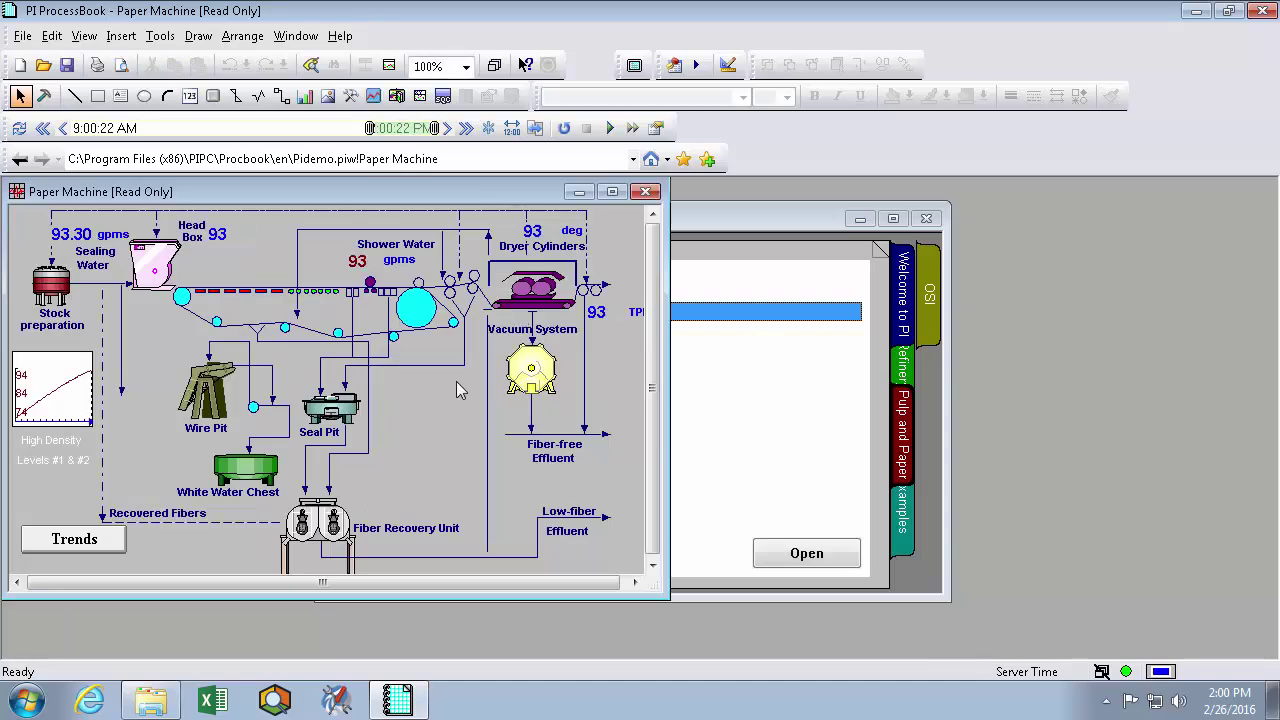
pyautogui.moveTo(208, 192); pyautogui.dragTo(398, 190)
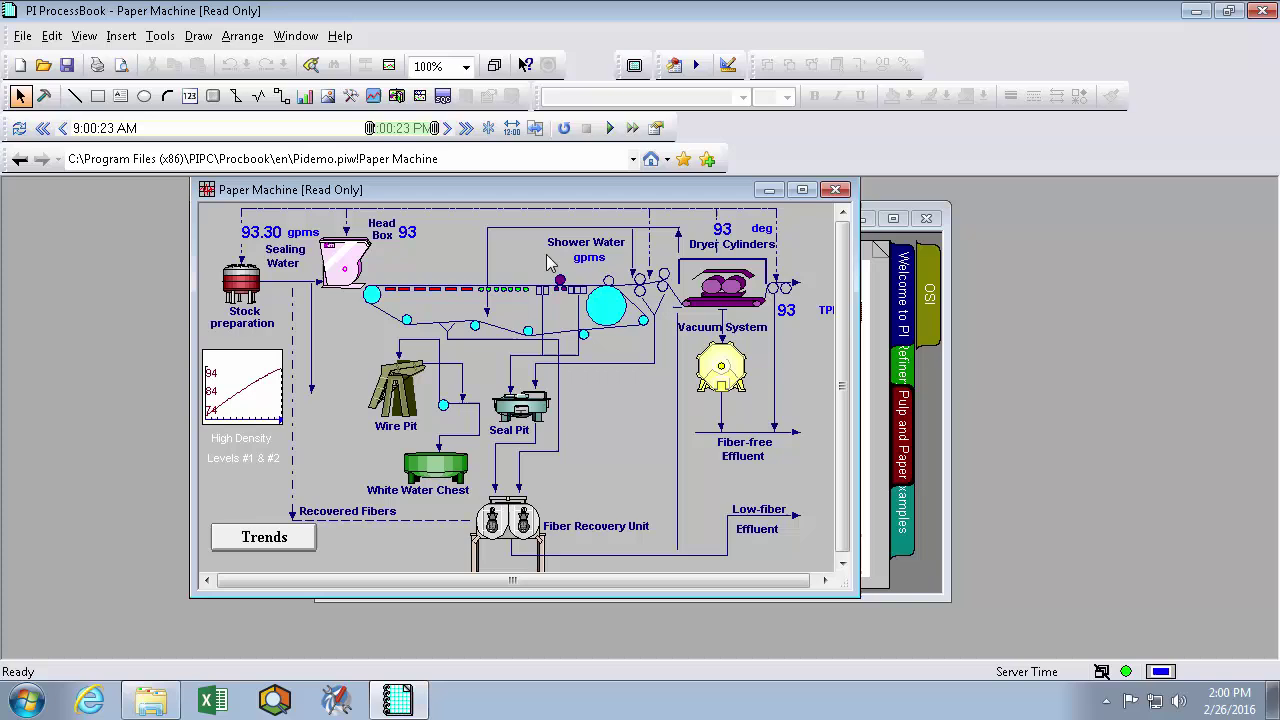
pyautogui.click(836, 190)
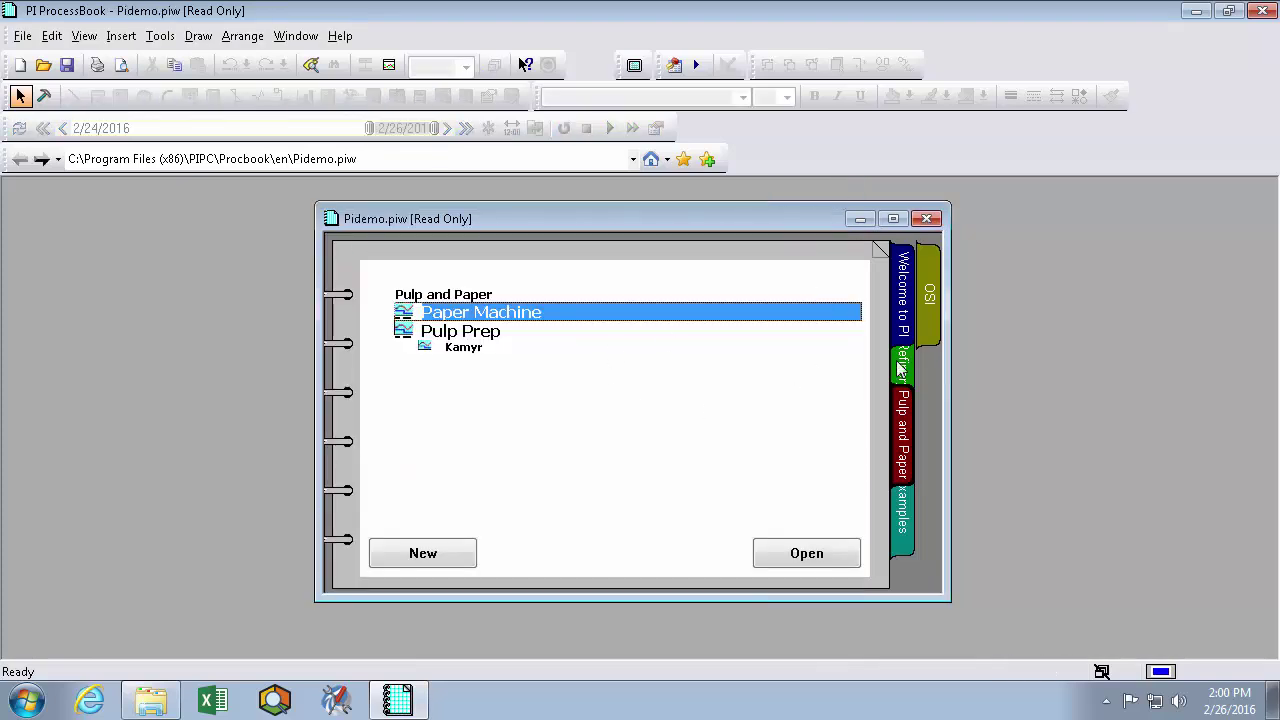
# - Return through Refinery to the Welcome page and close the Pidemo notebook
pyautogui.click(900, 366)
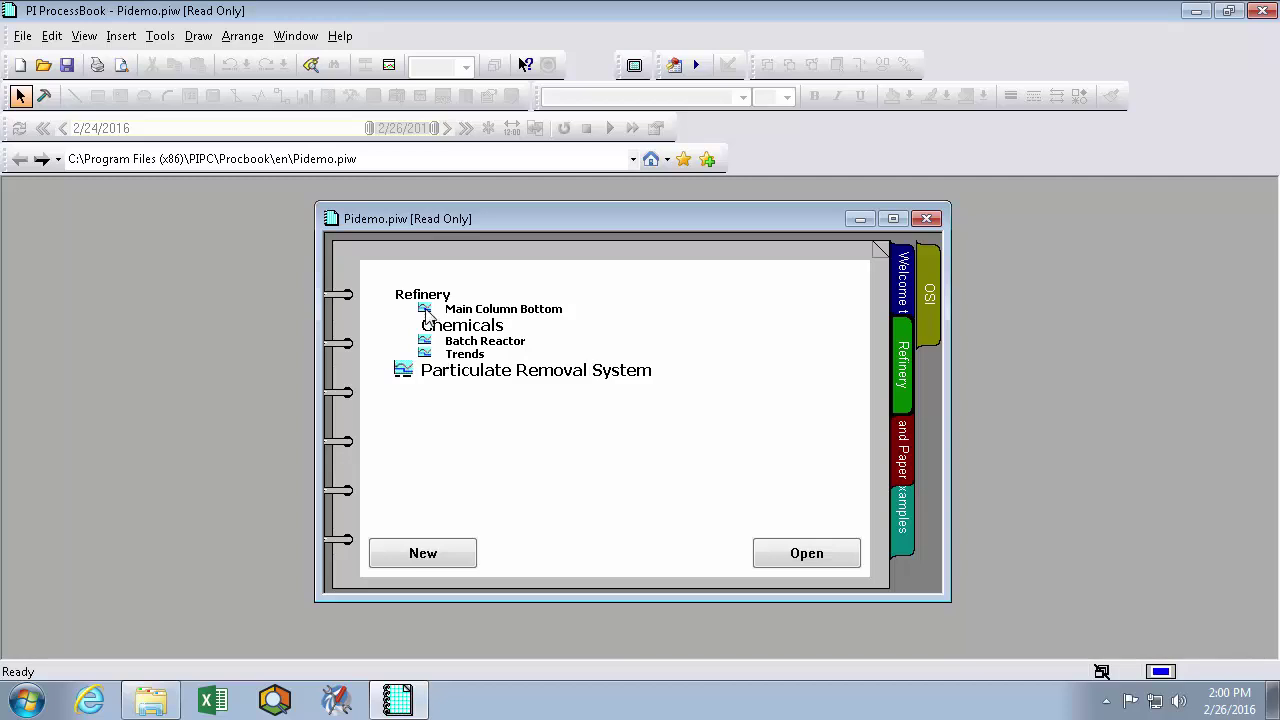
pyautogui.click(903, 292)
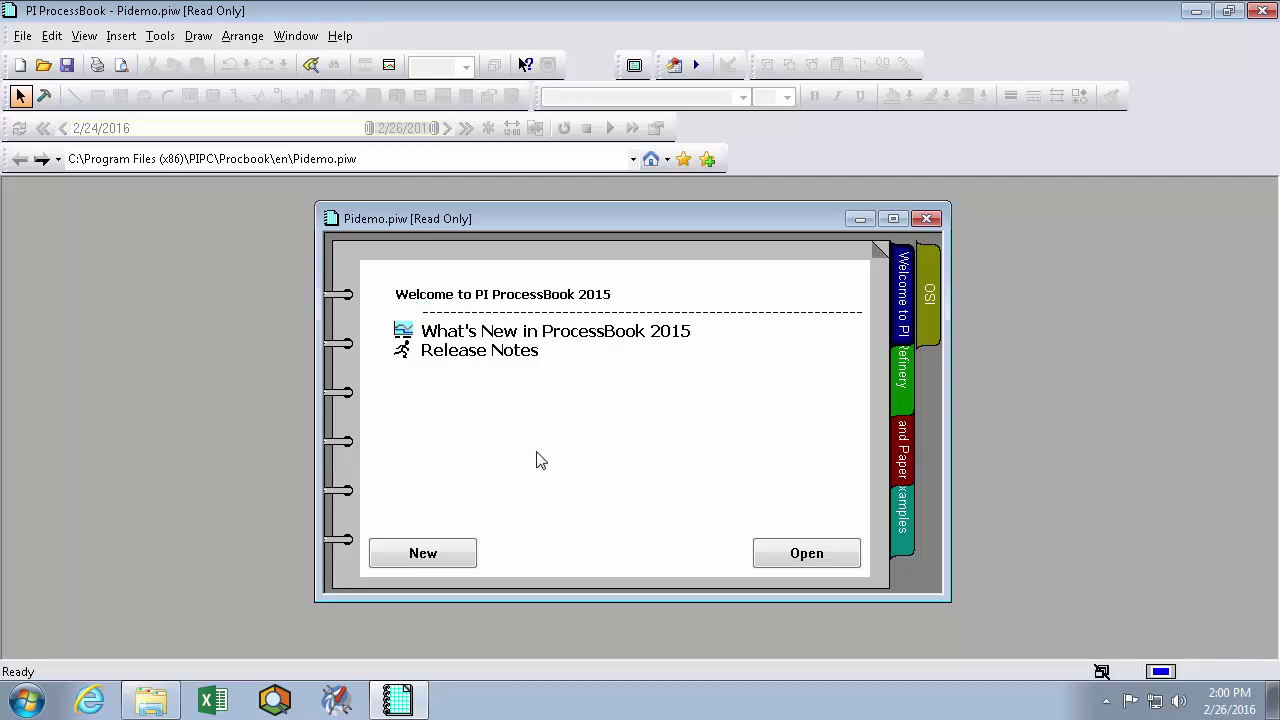
pyautogui.click(926, 220)
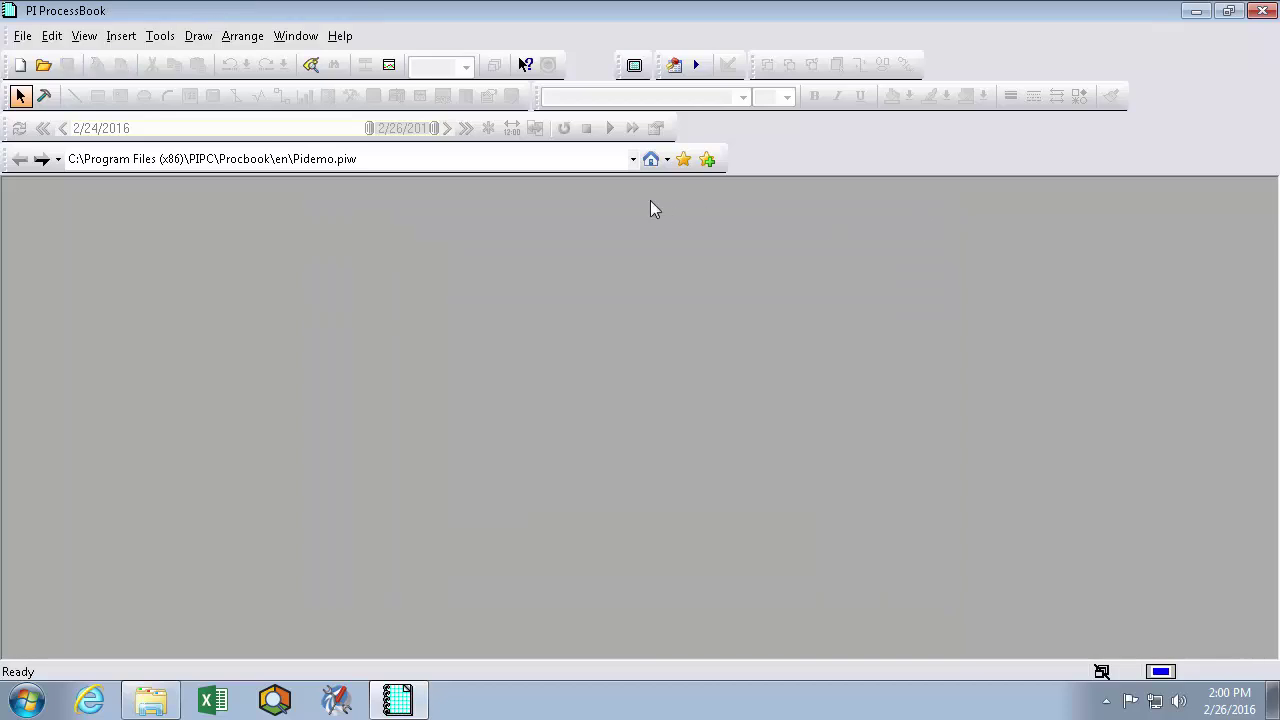
# - Show the Organizer's History list, widen the pane, and list recent display paths in the address dropdown
pyautogui.click(686, 170)
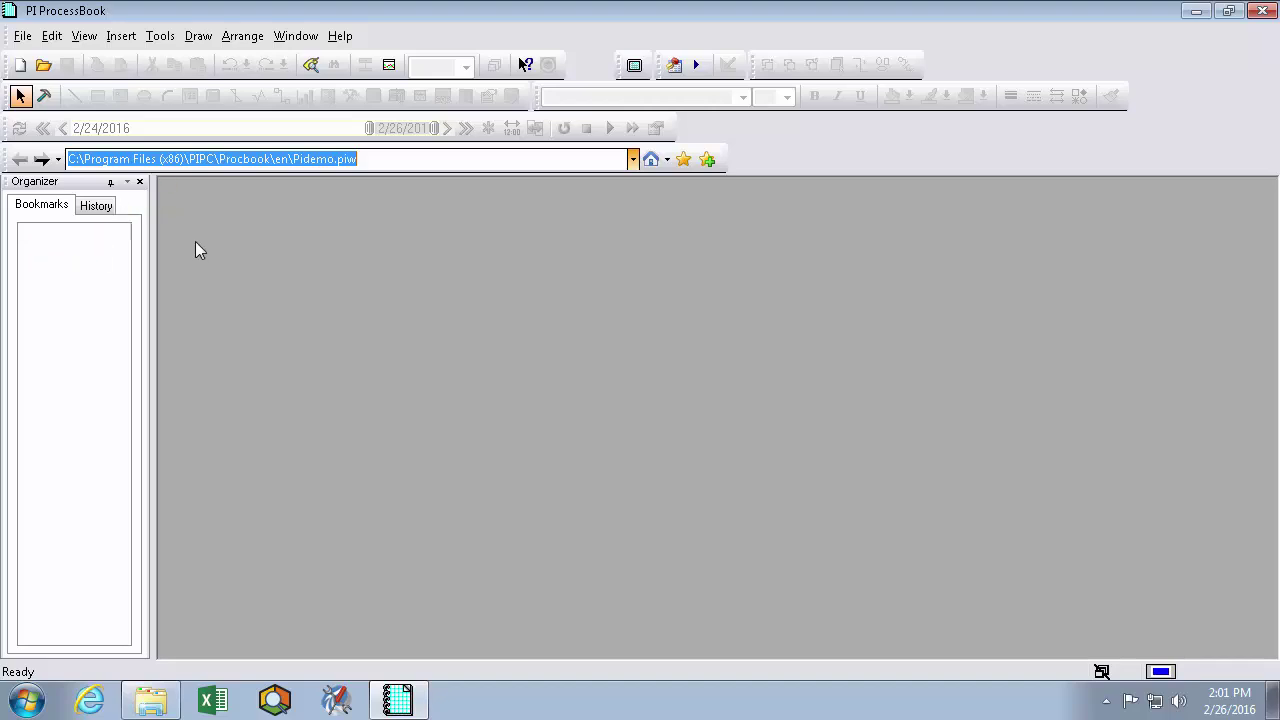
pyautogui.click(106, 208)
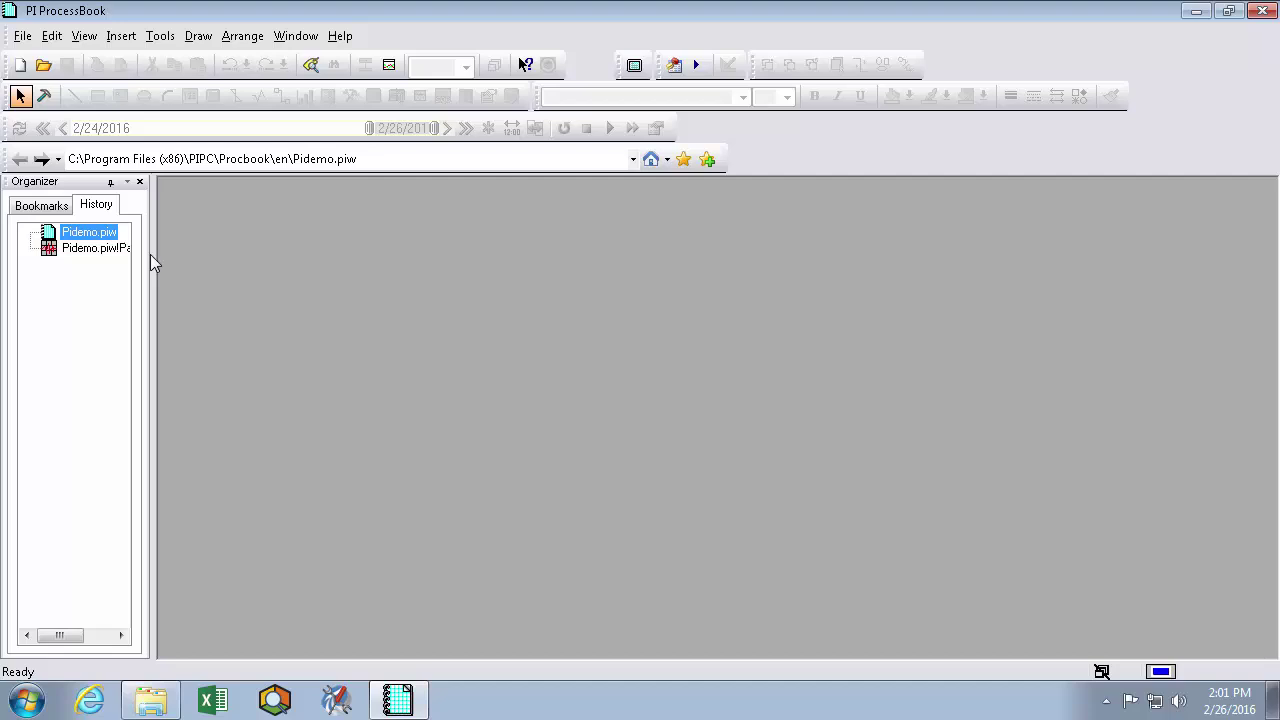
pyautogui.moveTo(154, 252); pyautogui.dragTo(221, 256)
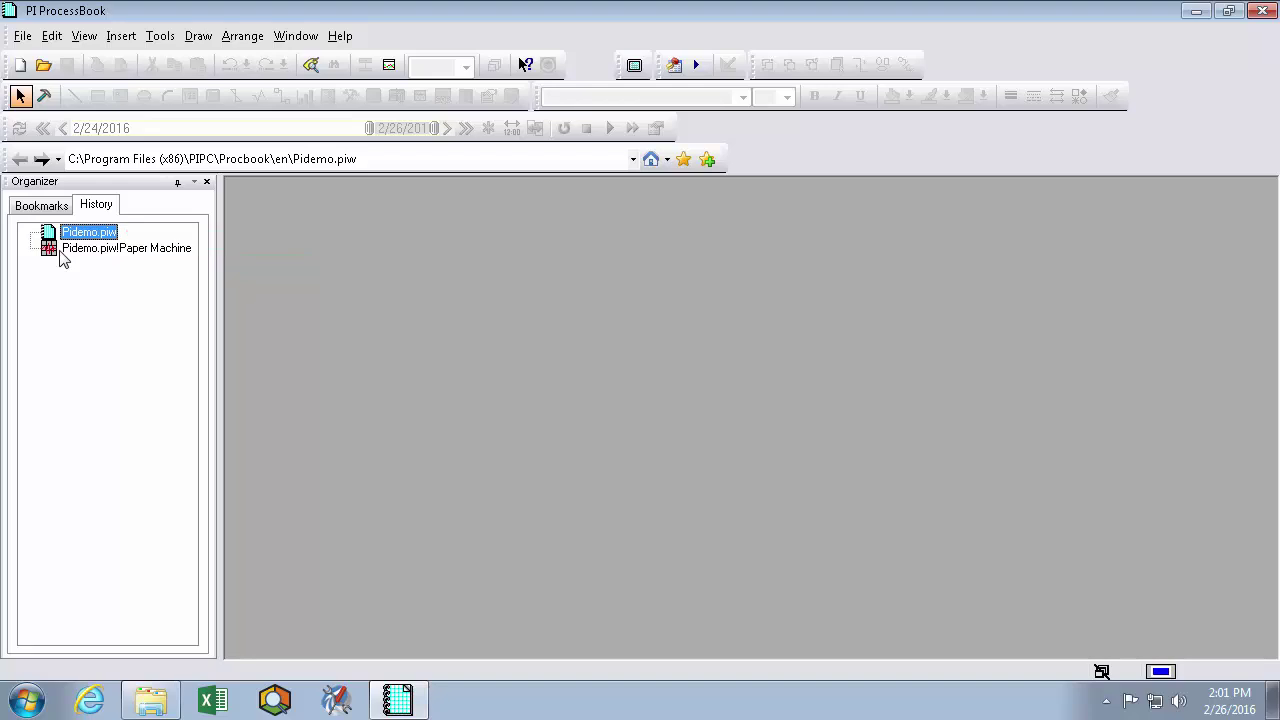
pyautogui.click(633, 163)
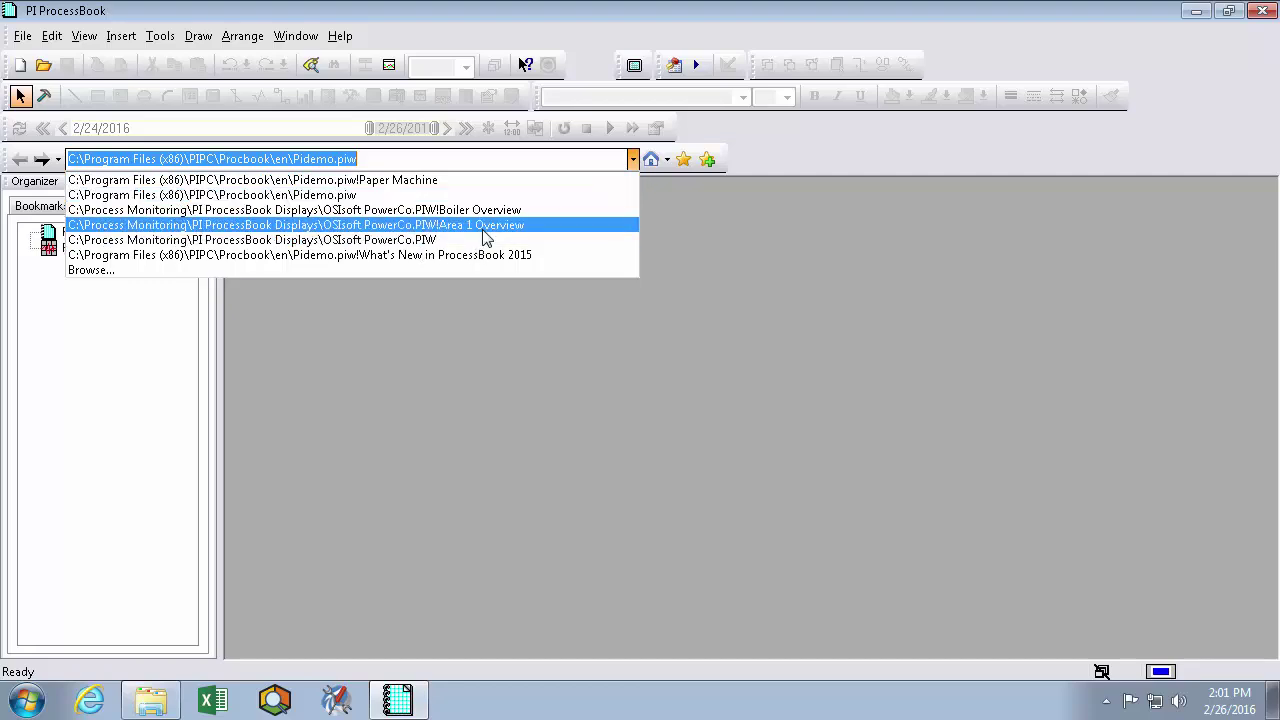
# - Open the PowerCo Area 1 Overview, bookmark its Boiler Overview display, then close Boiler Overview
pyautogui.click(537, 230)
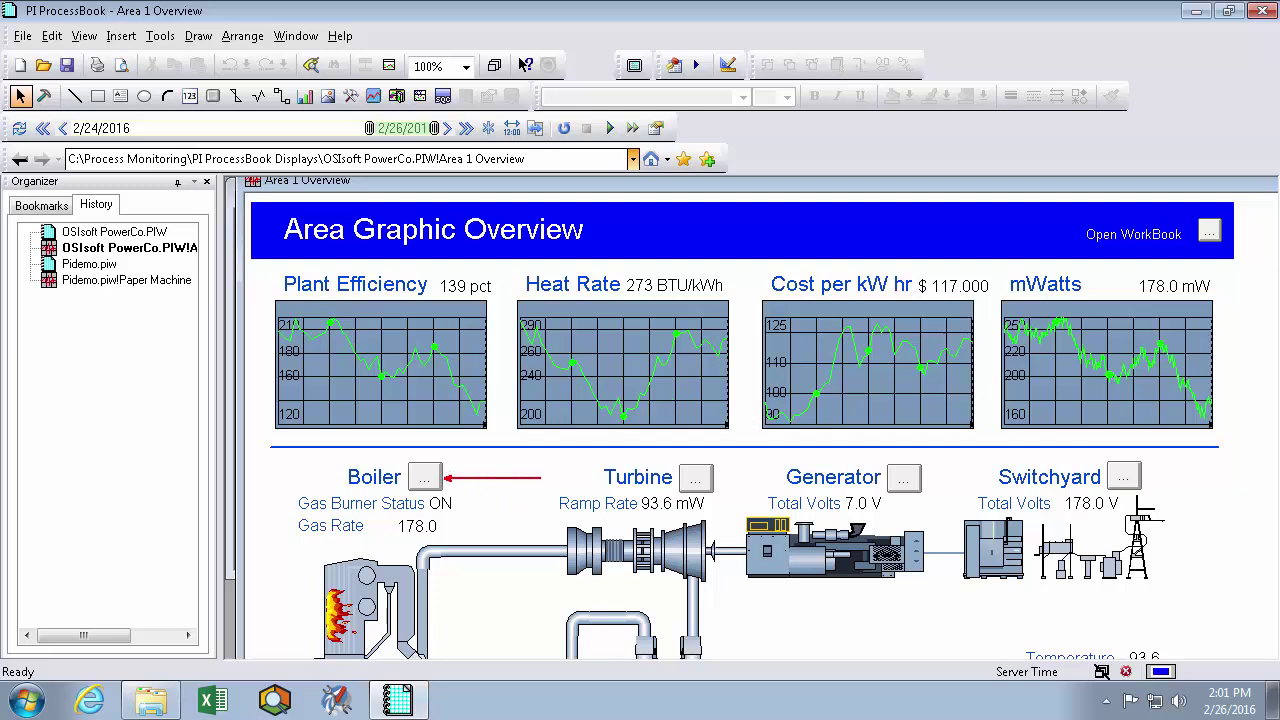
pyautogui.click(424, 478)
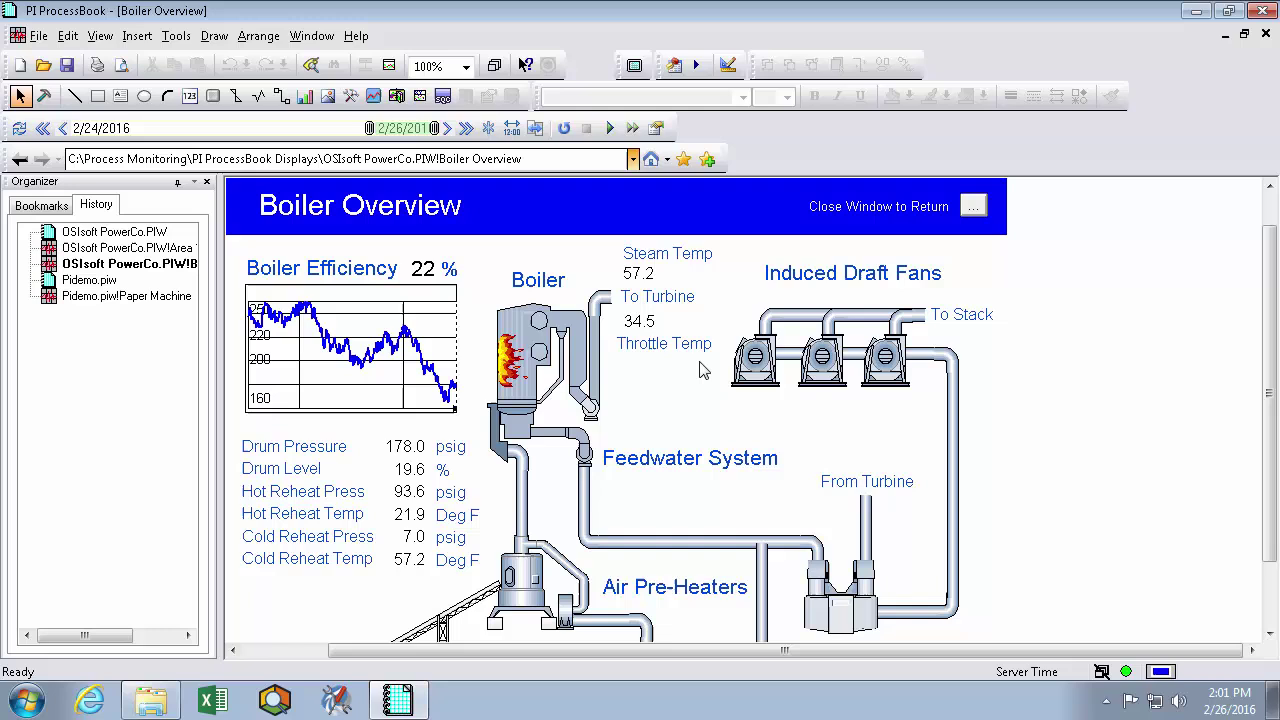
pyautogui.click(42, 206)
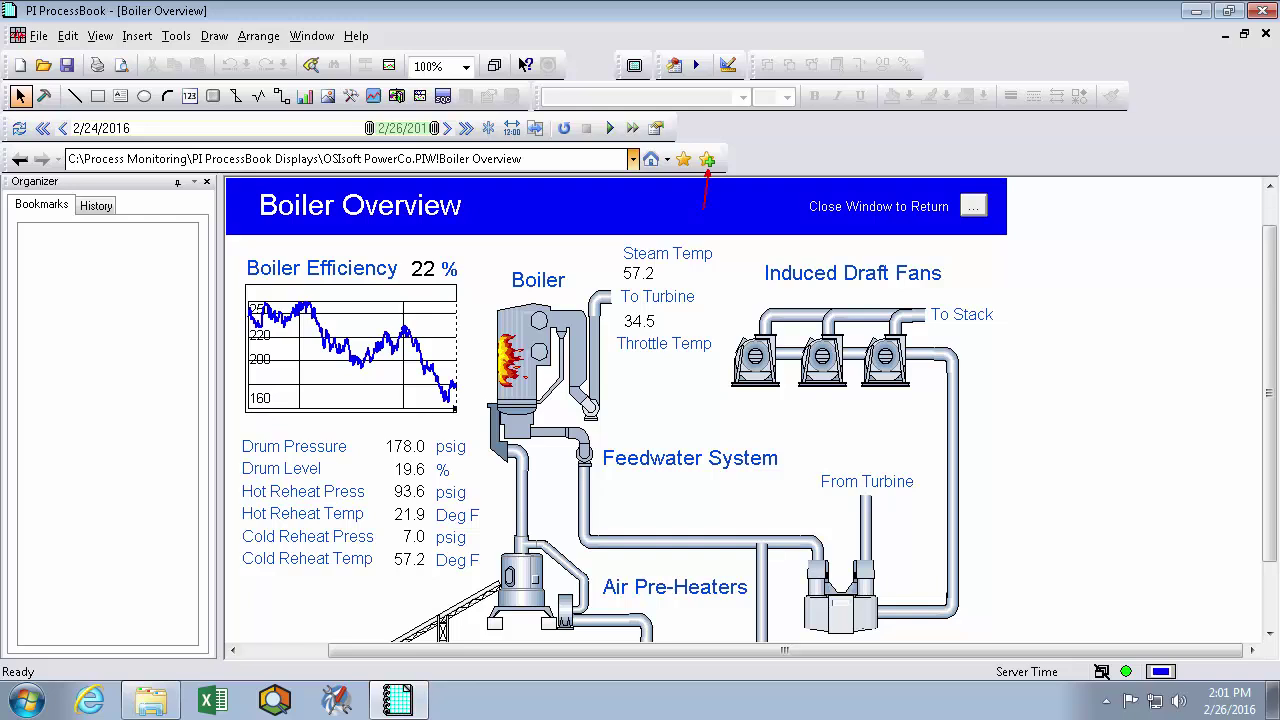
pyautogui.click(707, 159)
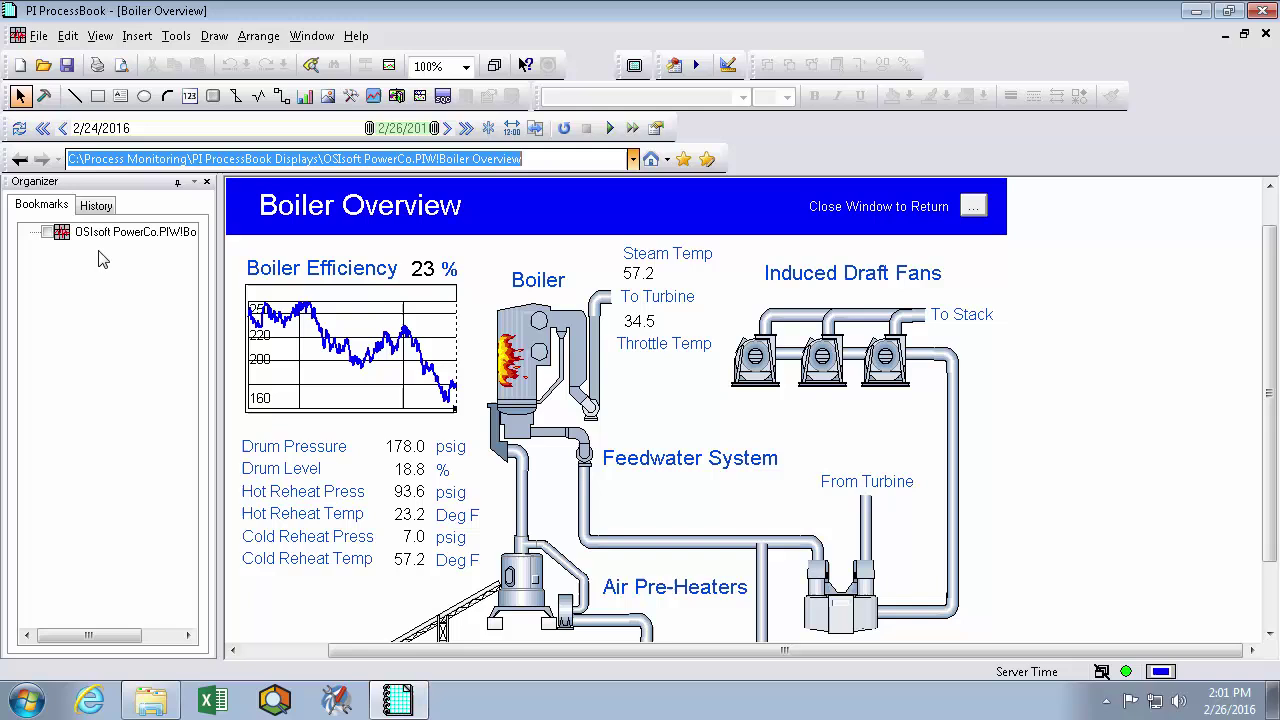
pyautogui.click(975, 208)
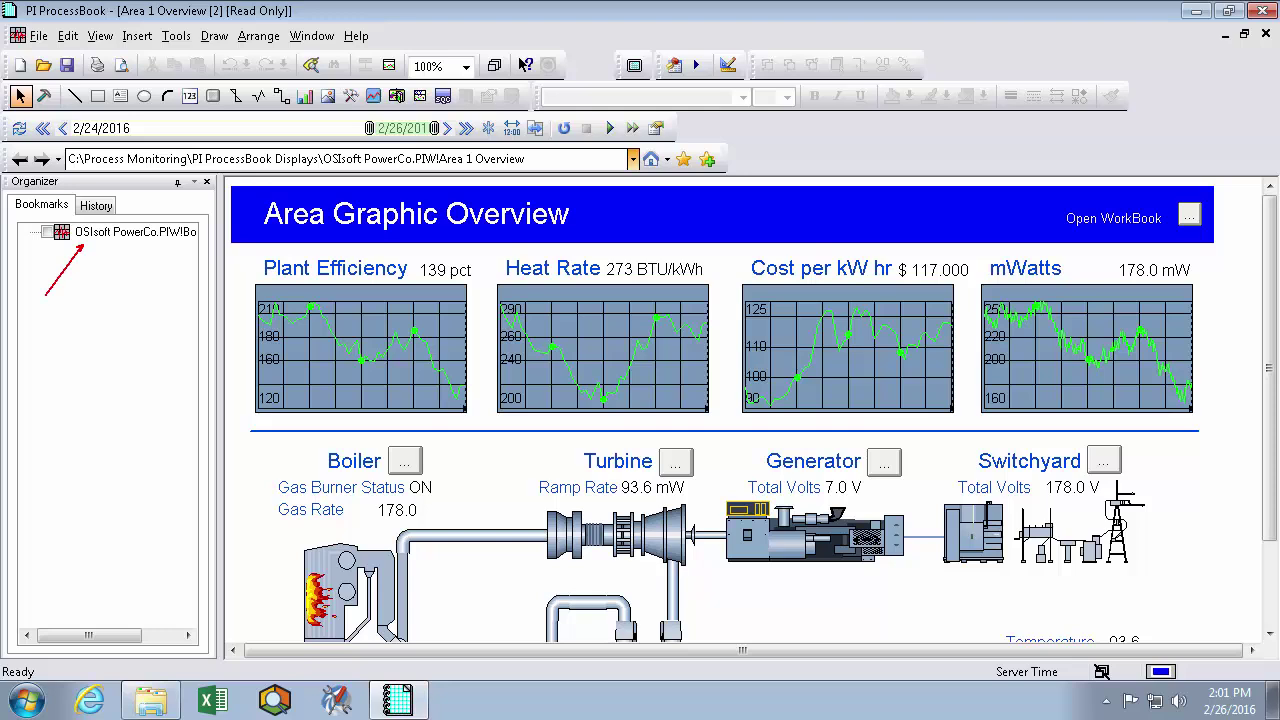
# - Open Boiler Overview from its bookmark and Generator Overview, closing each afterwards
pyautogui.click(160, 232)
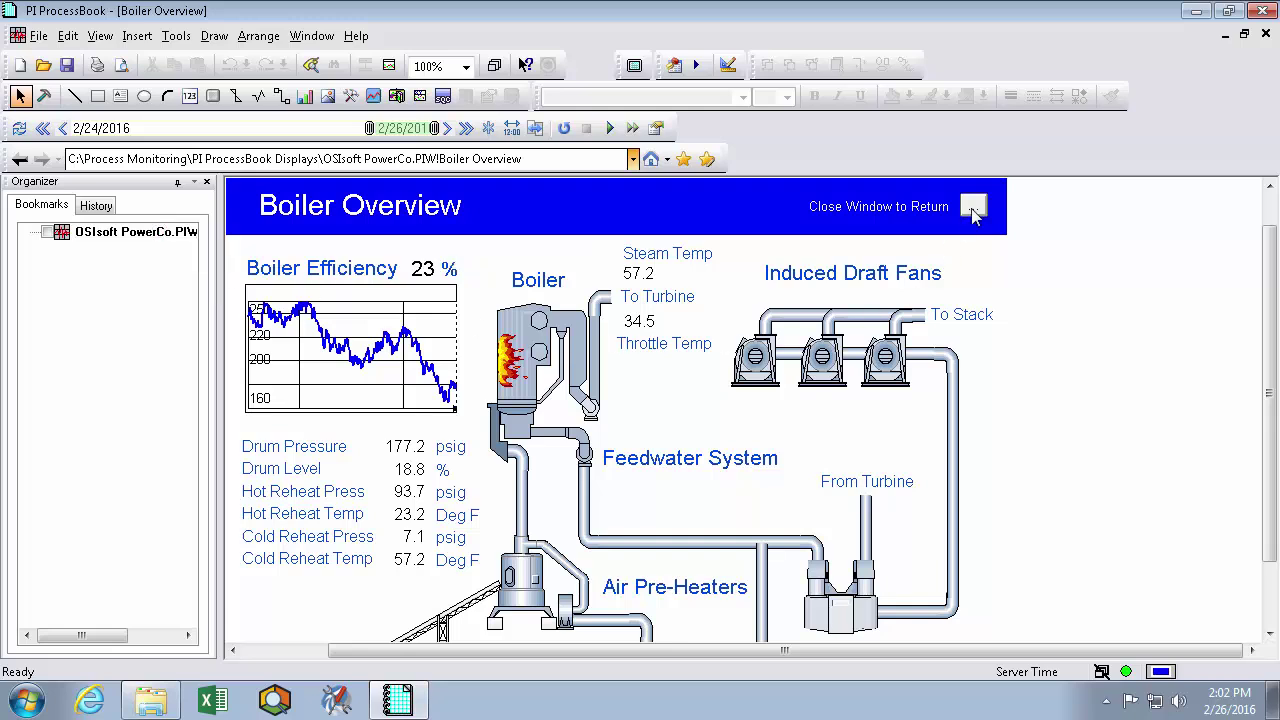
pyautogui.click(973, 208)
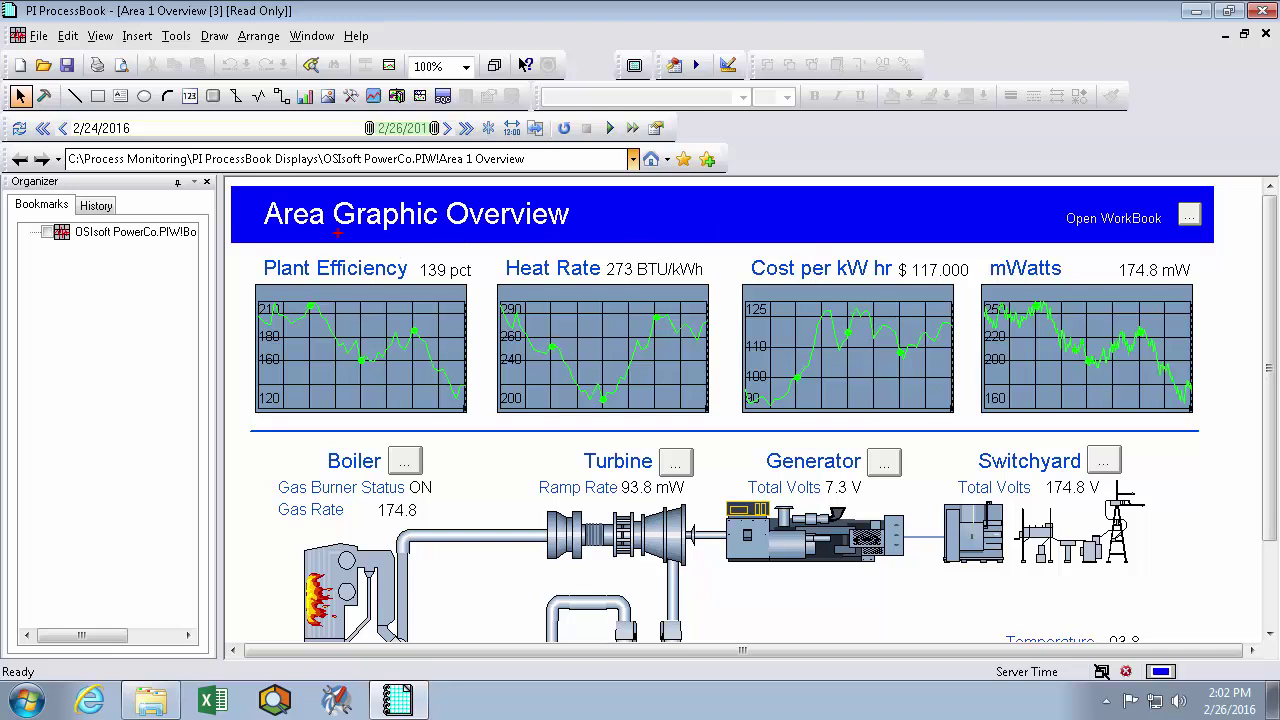
pyautogui.moveTo(242, 243); pyautogui.dragTo(1223, 431)
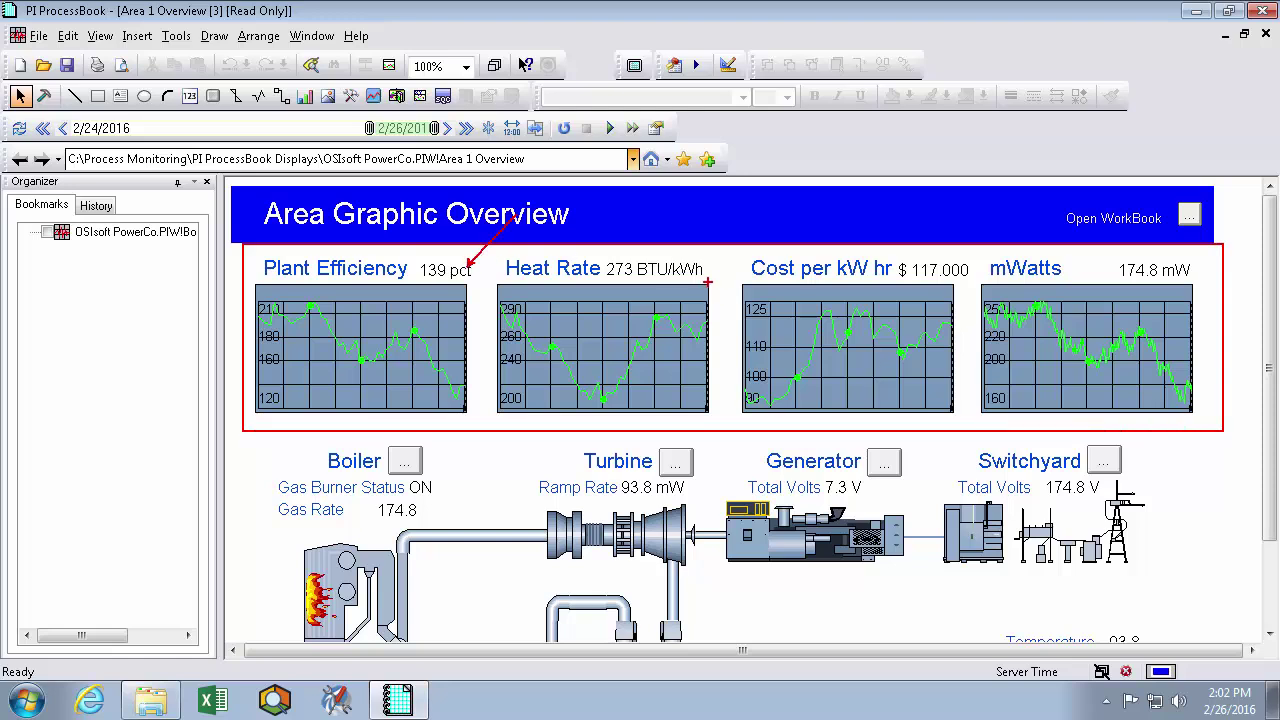
pyautogui.moveTo(707, 282); pyautogui.dragTo(750, 224)
pyautogui.moveTo(432, 463); pyautogui.dragTo(466, 497)
pyautogui.press('Escape')
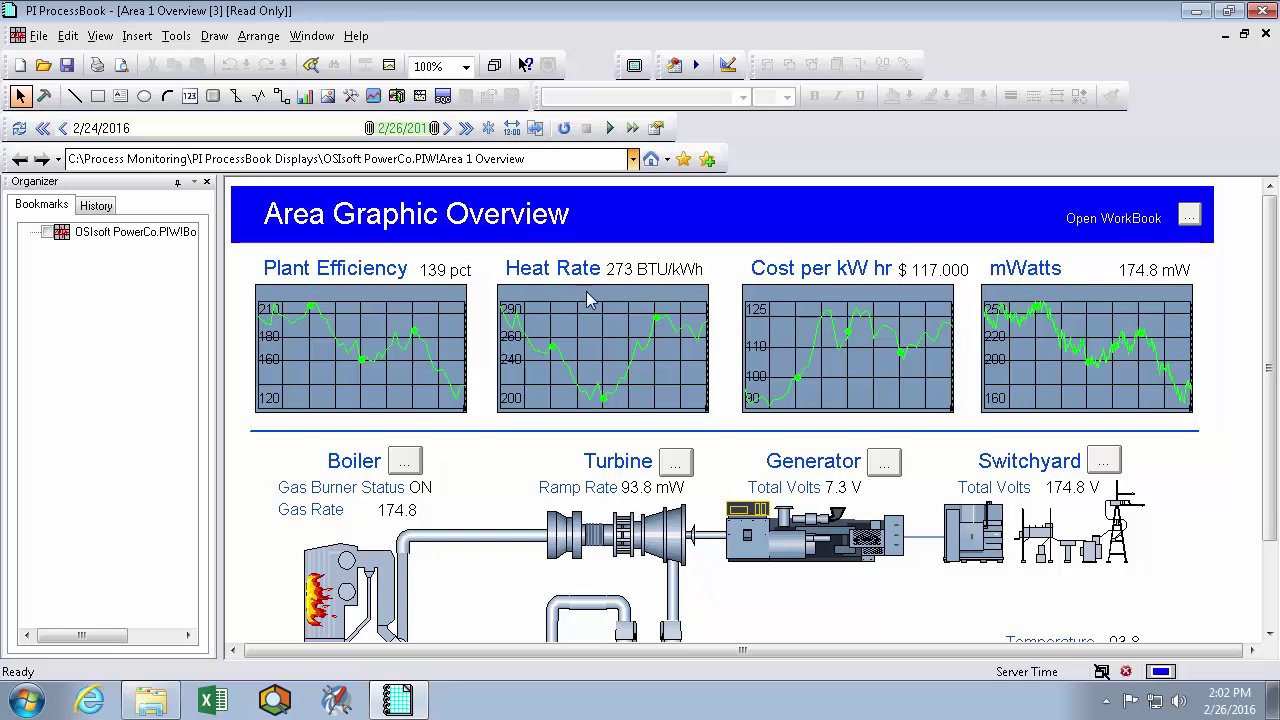
pyautogui.click(885, 466)
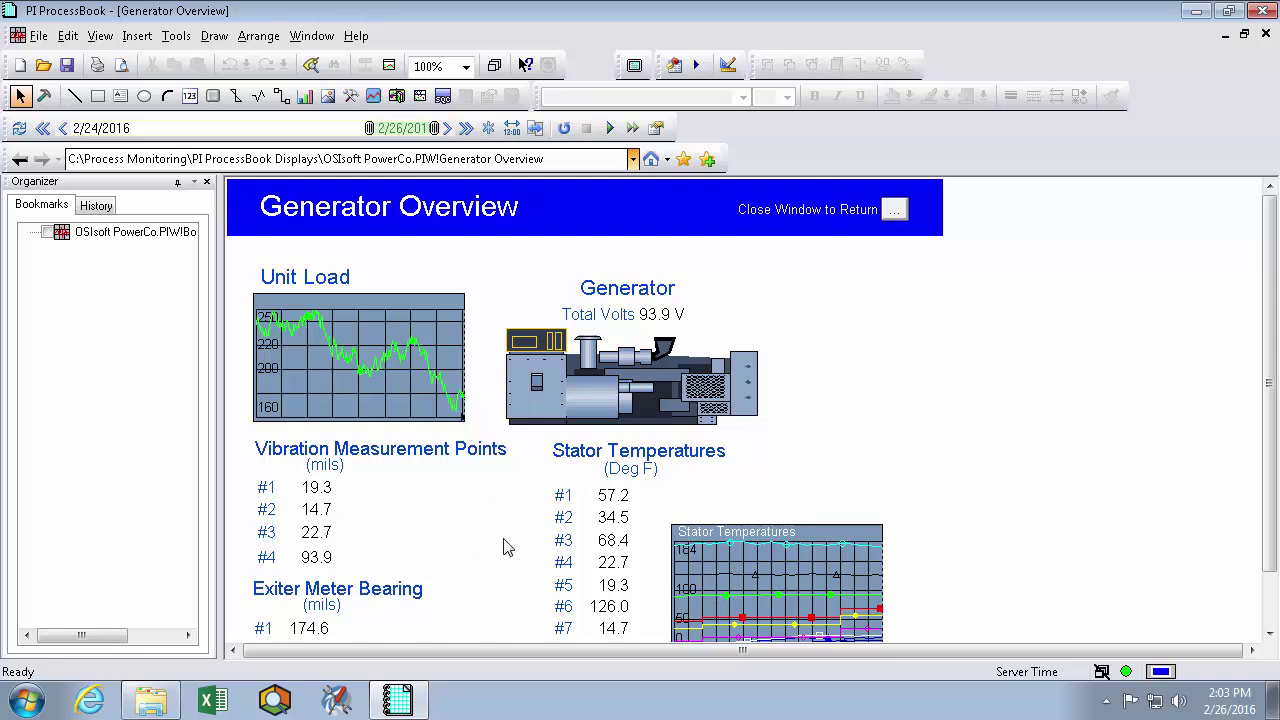
pyautogui.click(891, 210)
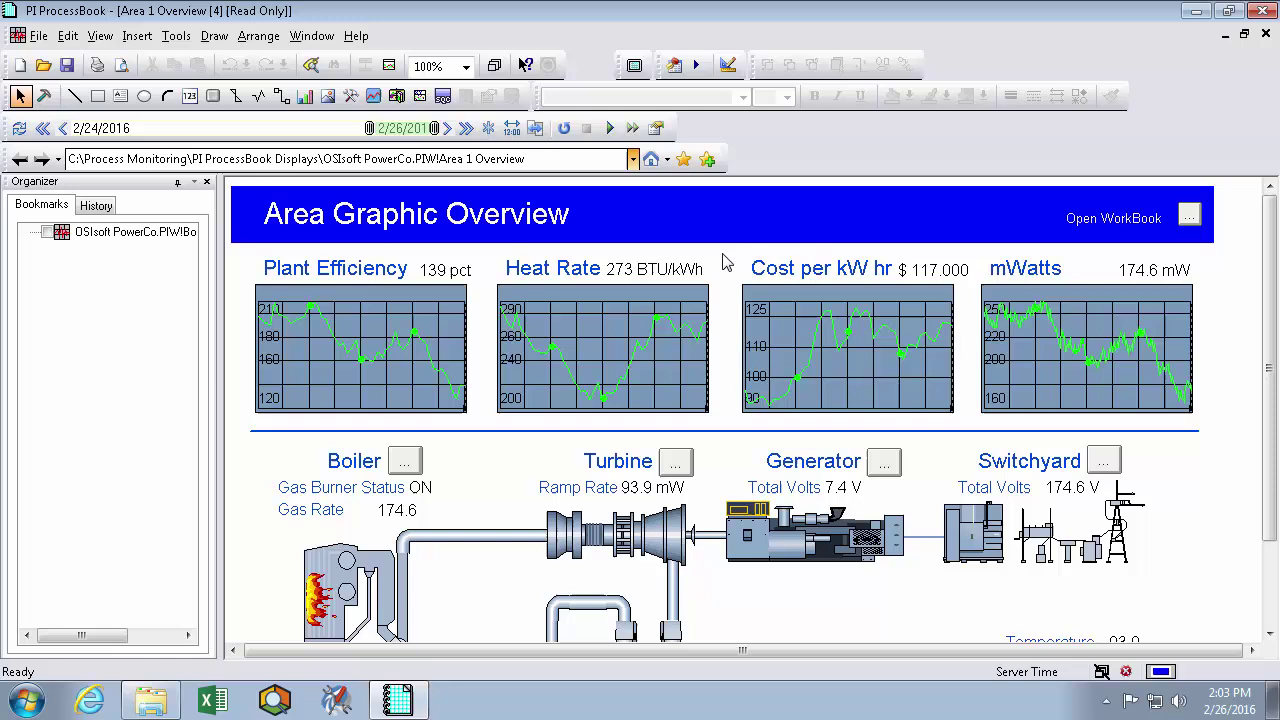
# - Make Area 1 Overview the home display with Use Current, then exit PI ProcessBook
pyautogui.click(666, 160)
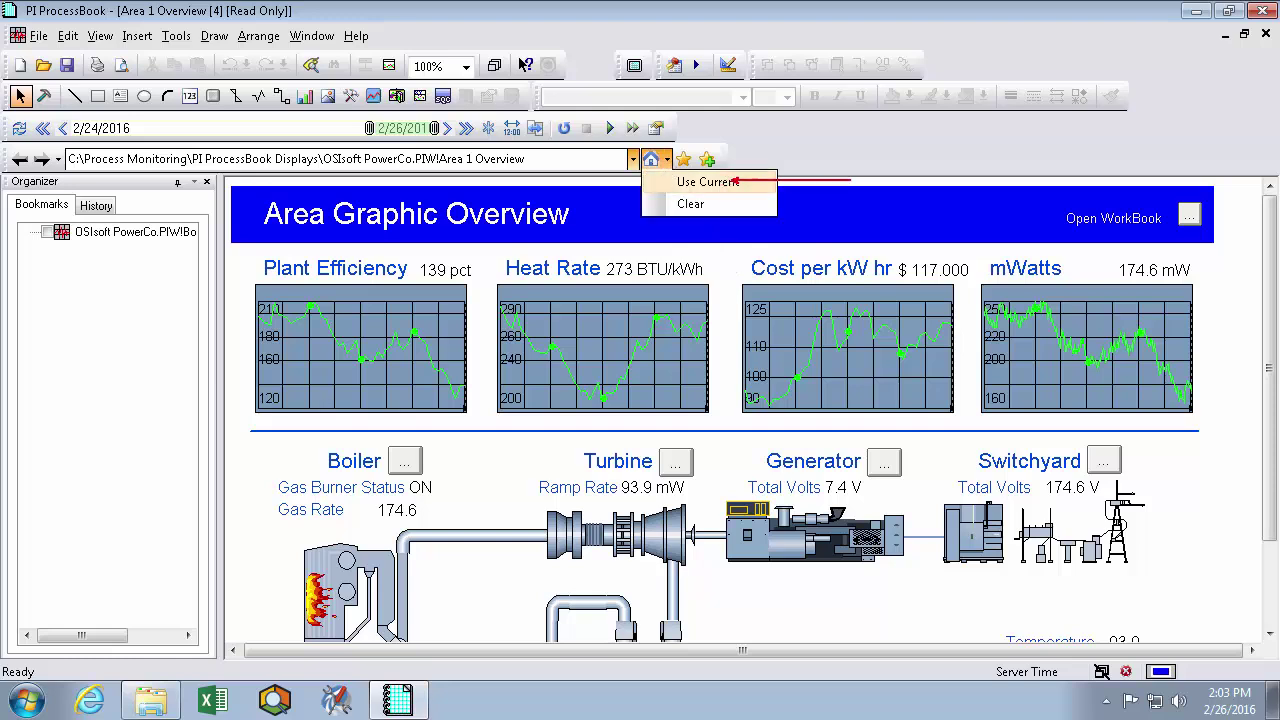
pyautogui.click(707, 182)
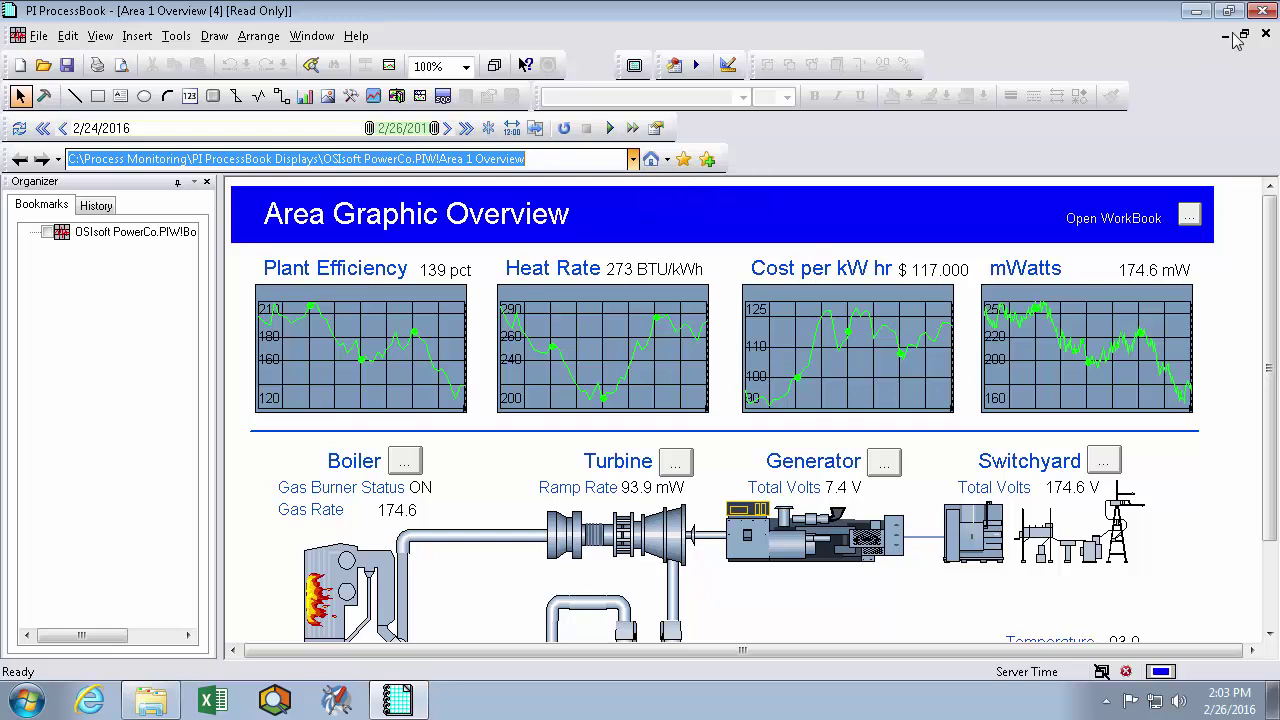
pyautogui.click(1261, 12)
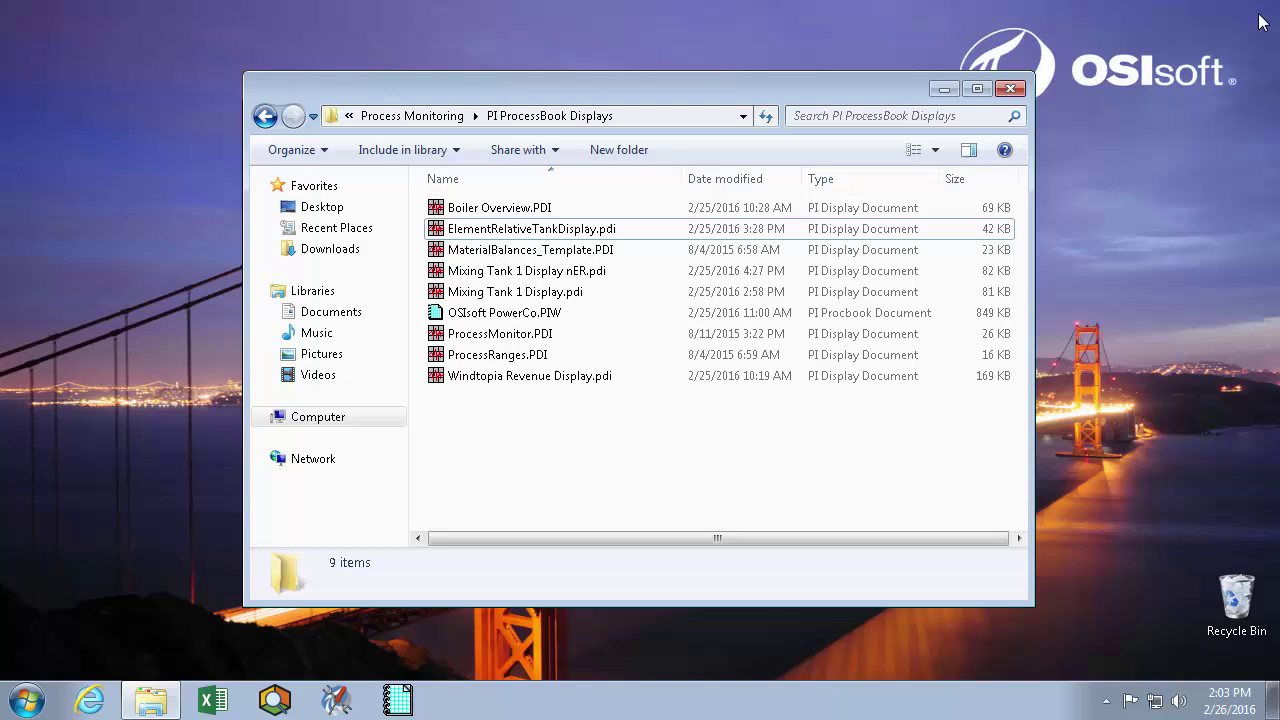
# - Relaunch PI ProcessBook from the taskbar so it opens on Area 1 Overview
pyautogui.click(405, 698)
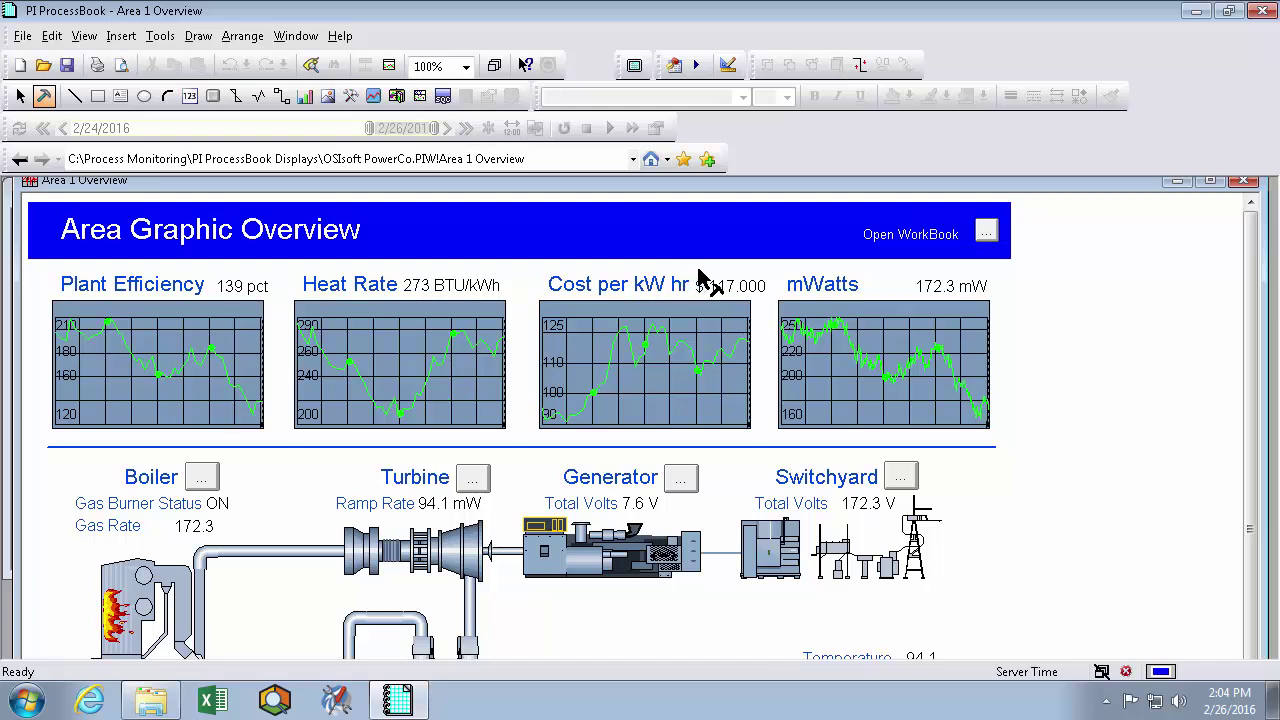
# - Close Area 1 Overview and OSIsoft PowerCo, then create and centre a new ProcessBook named Plant Overview
pyautogui.click(1246, 183)
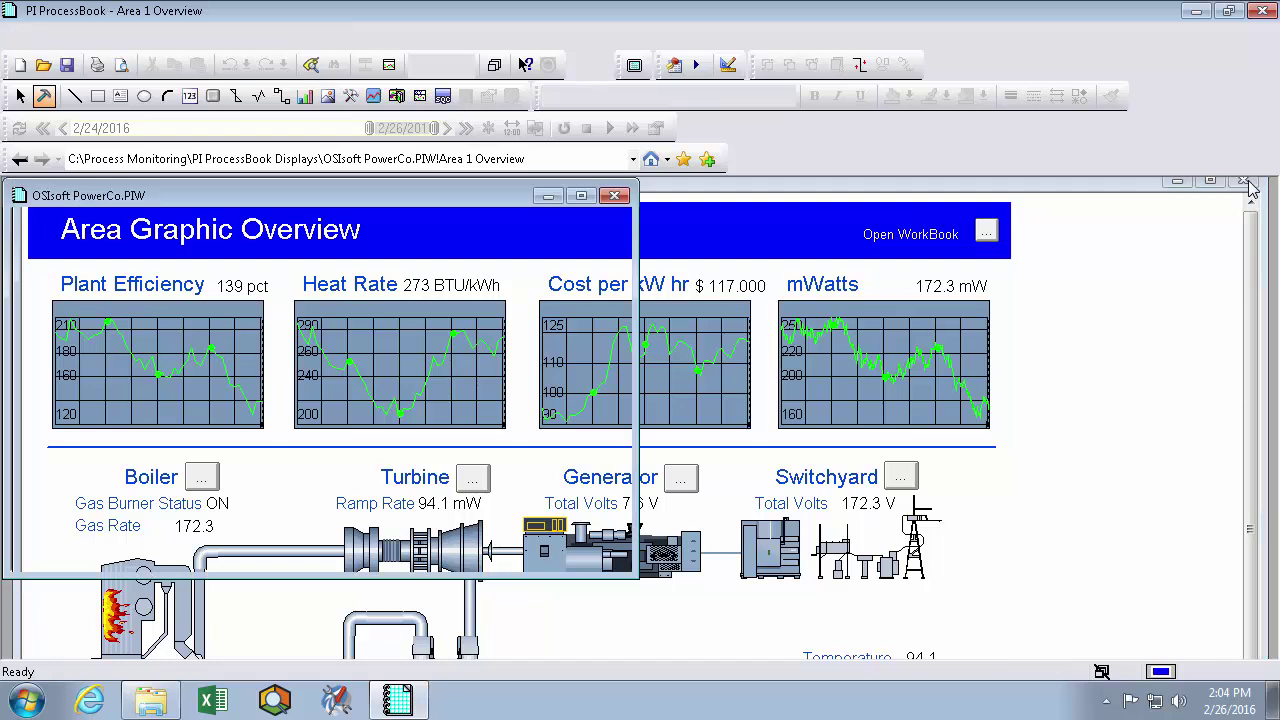
pyautogui.click(616, 196)
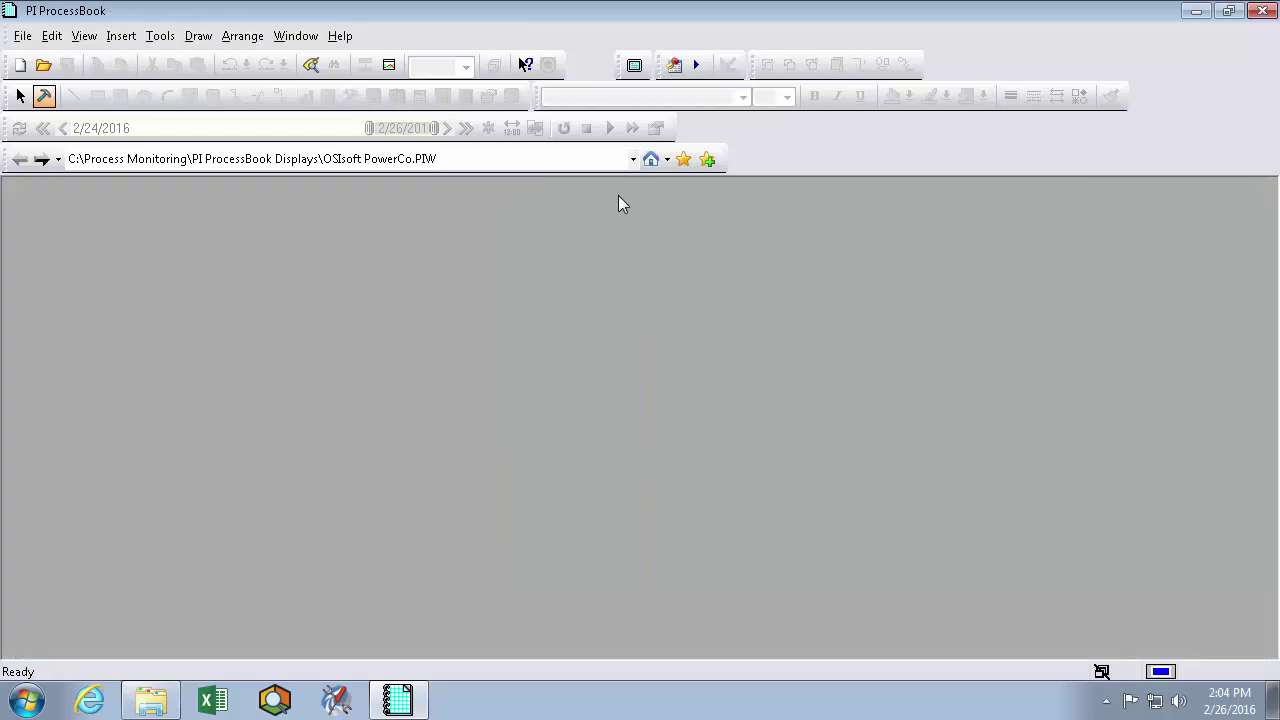
pyautogui.click(22, 36)
pyautogui.click(22, 62)
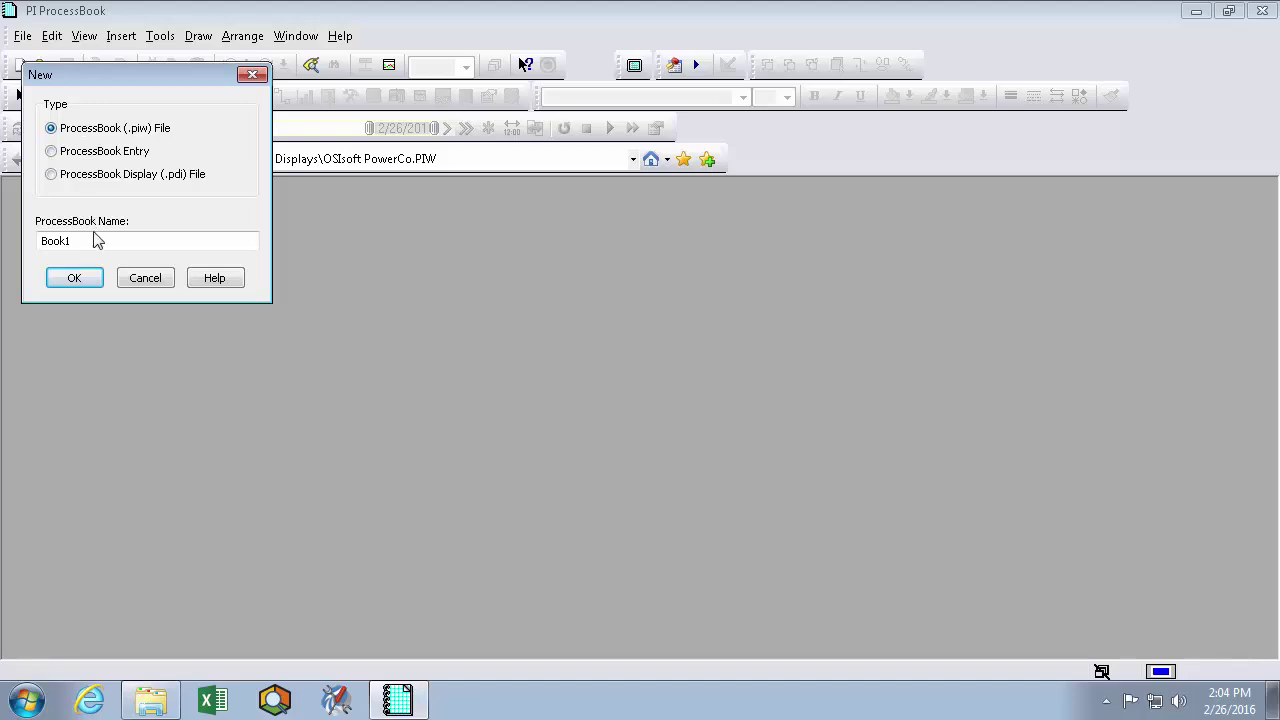
pyautogui.doubleClick(94, 240)
pyautogui.write('PI')
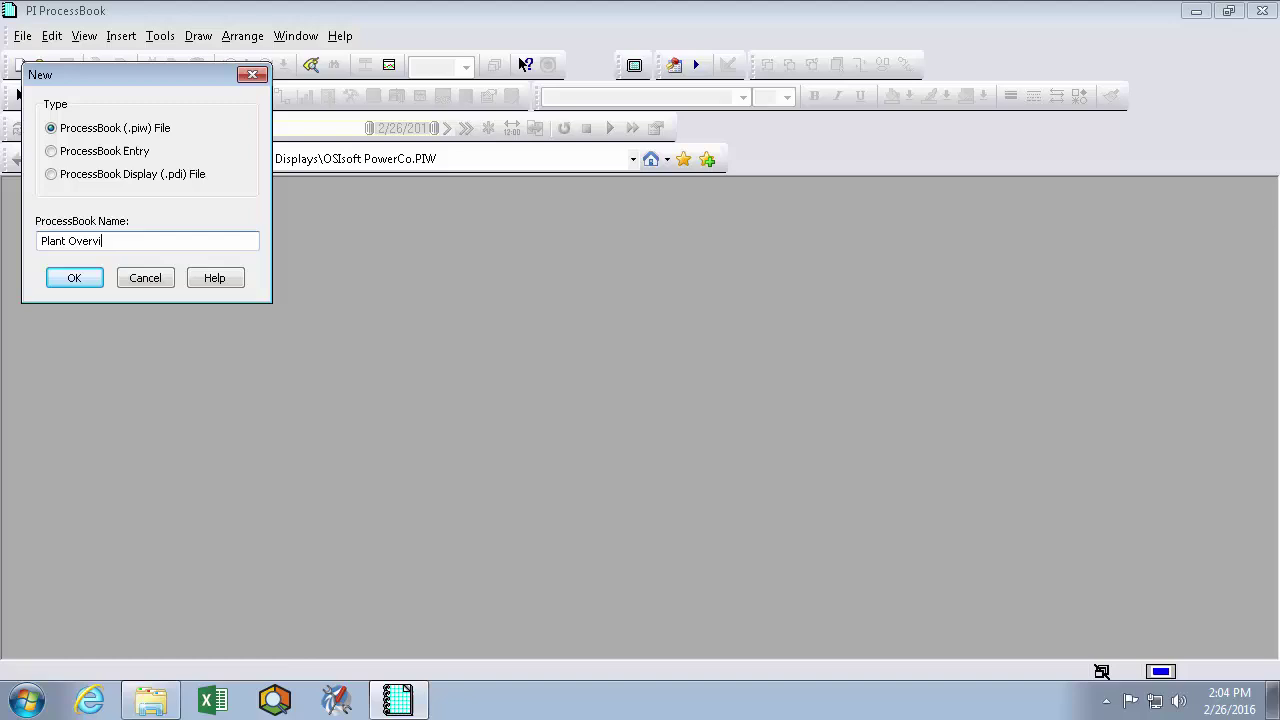
pyautogui.click(75, 279)
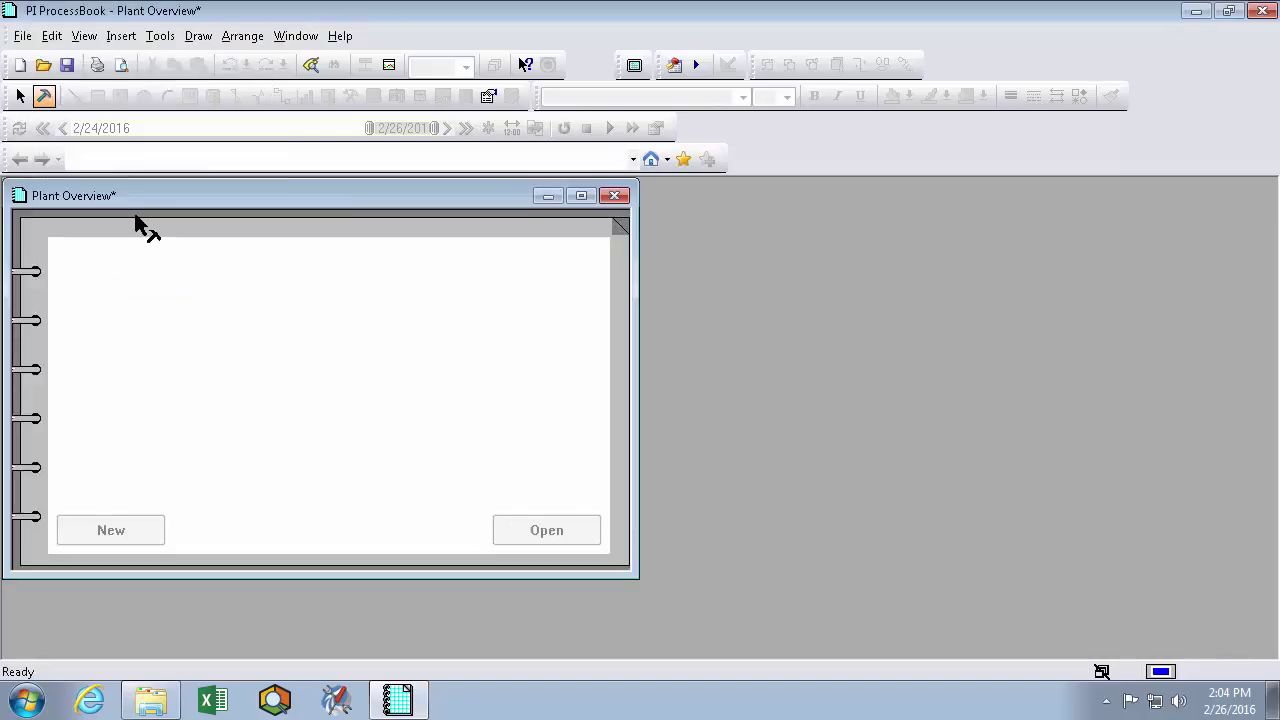
pyautogui.moveTo(233, 210); pyautogui.dragTo(533, 234)
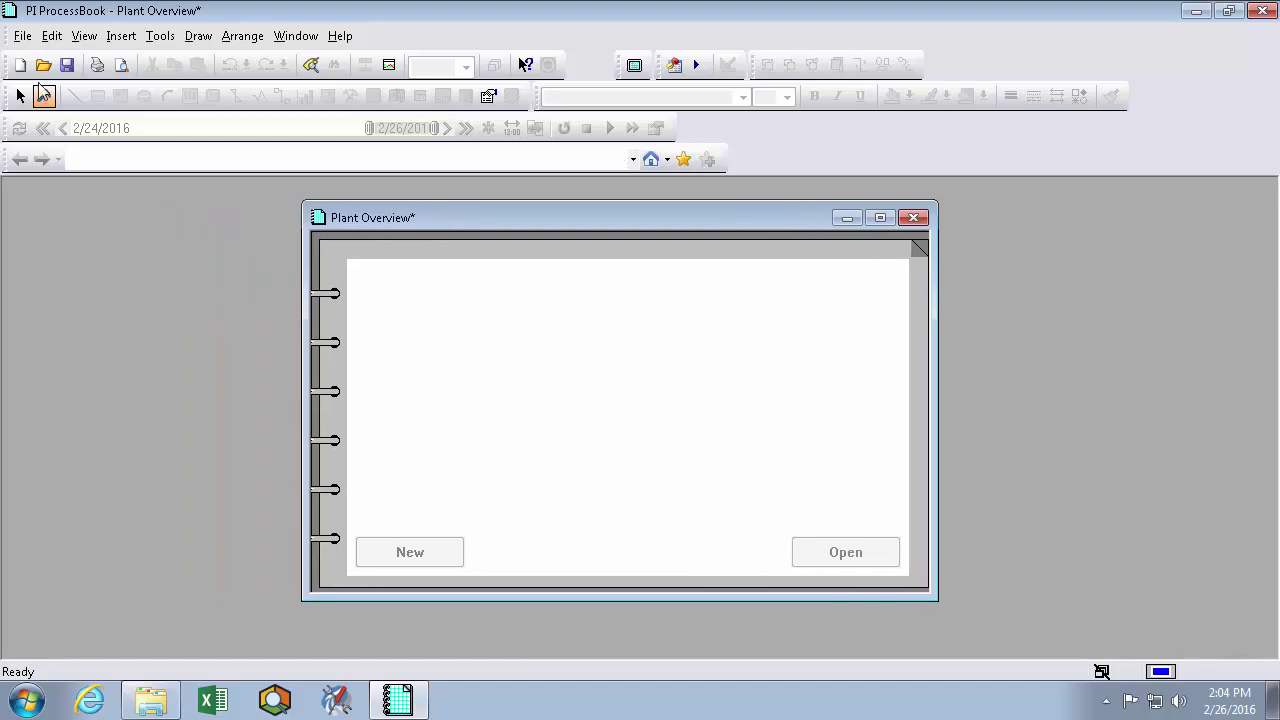
pyautogui.click(22, 40)
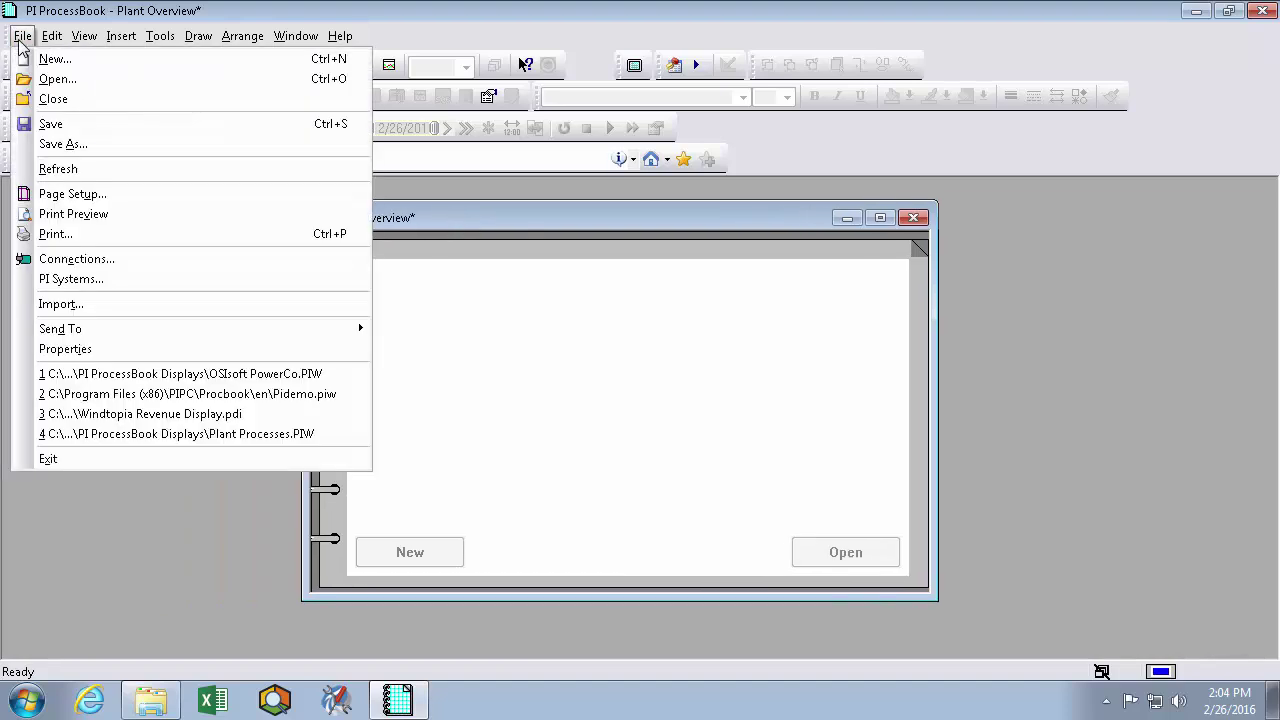
# - Save the book as Plant Overview.PIW in C:\Process Monitoring\PI ProcessBook Displays
pyautogui.click(55, 127)
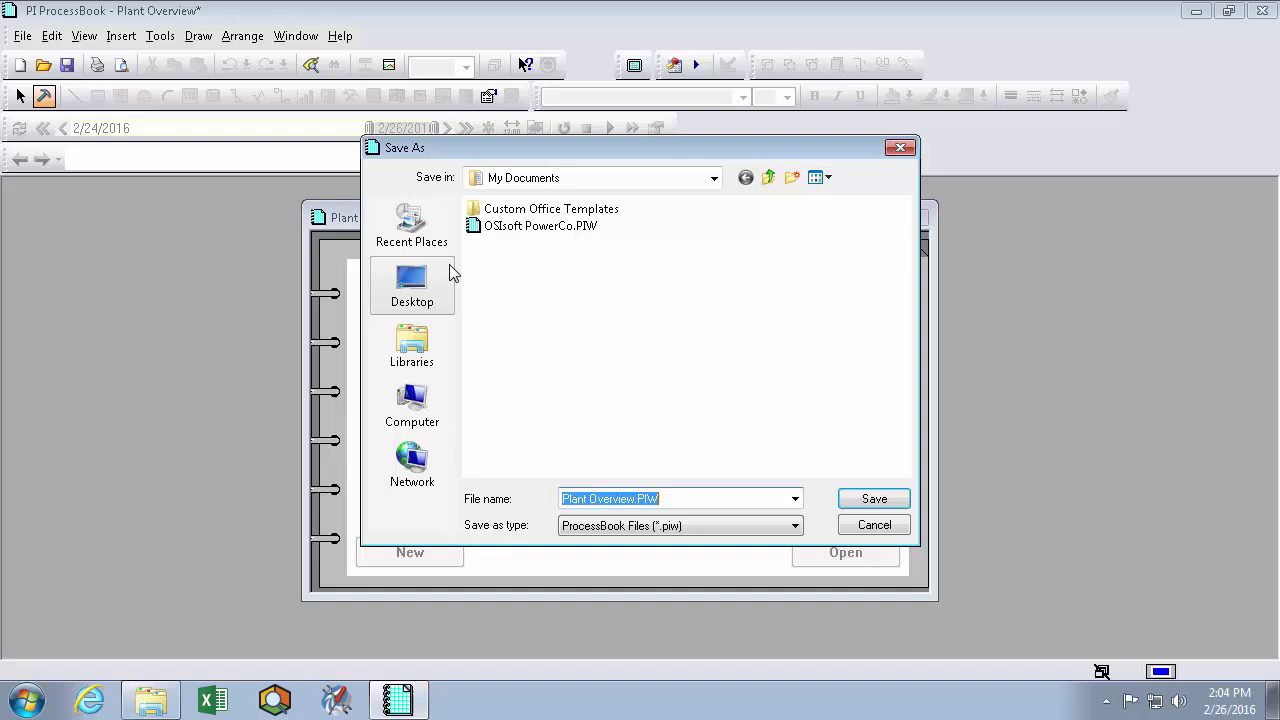
pyautogui.click(416, 398)
pyautogui.doubleClick(585, 250)
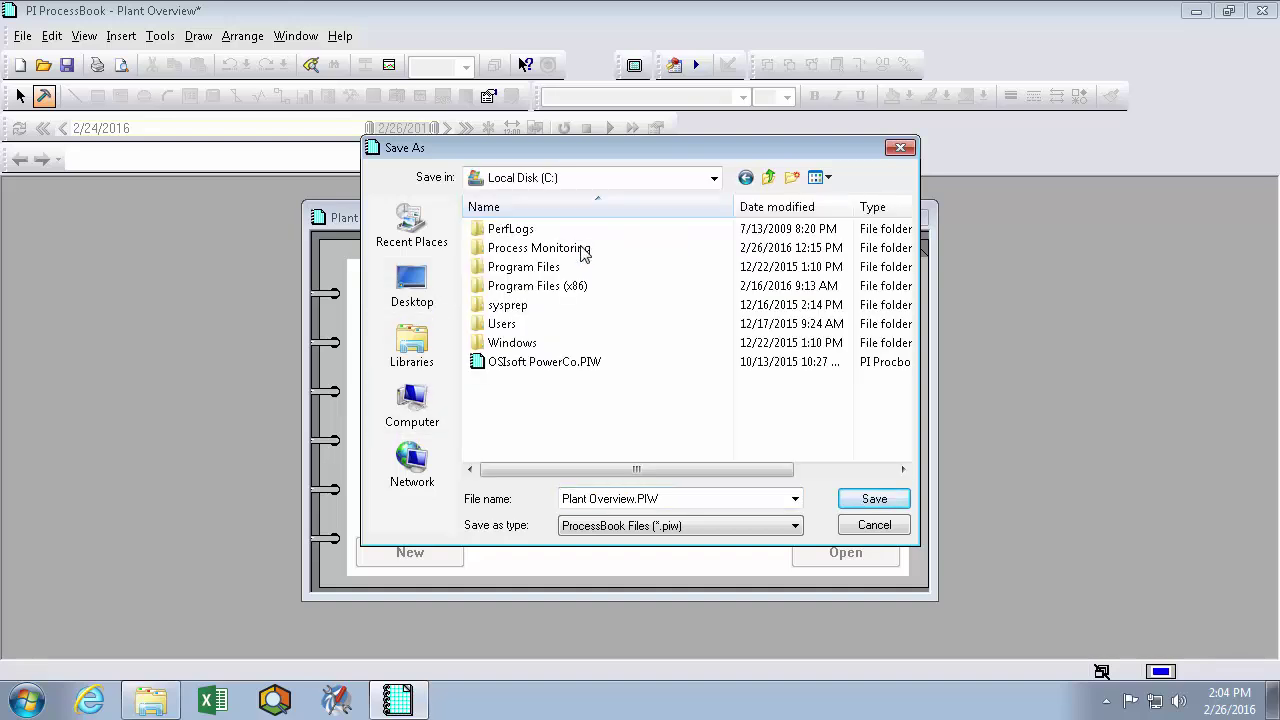
pyautogui.doubleClick(585, 250)
pyautogui.doubleClick(551, 232)
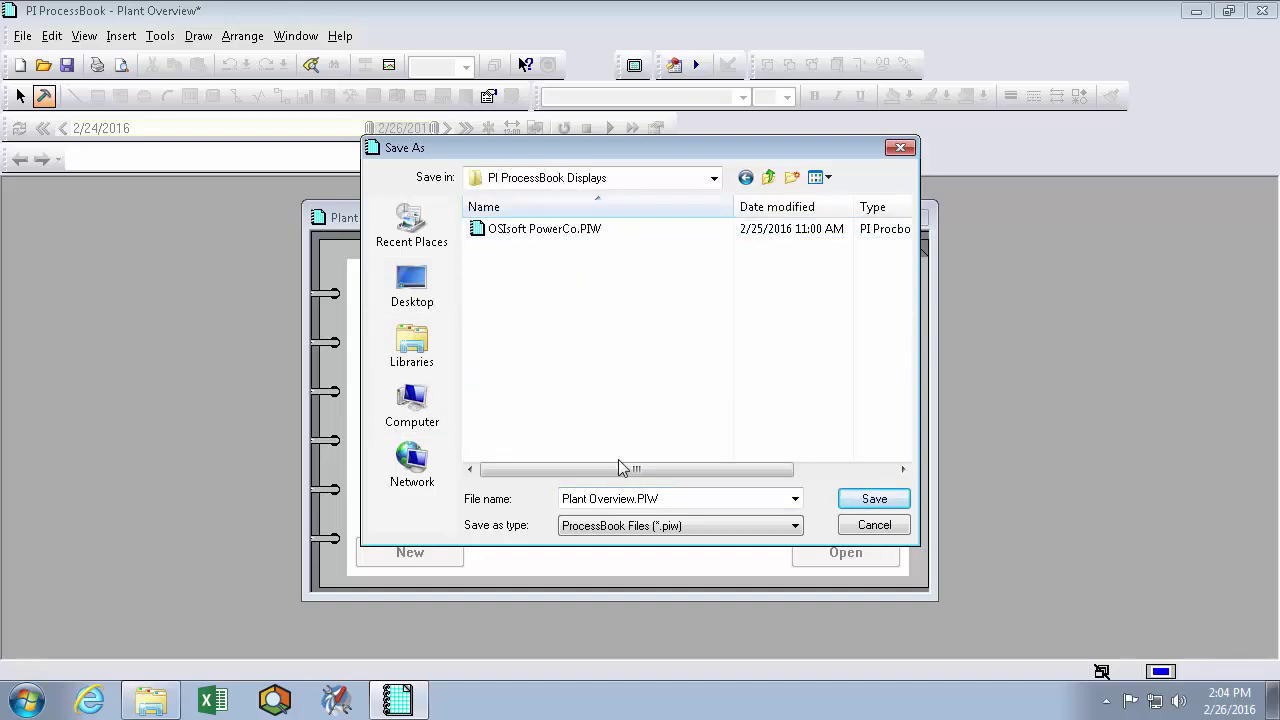
pyautogui.moveTo(708, 497); pyautogui.dragTo(560, 498)
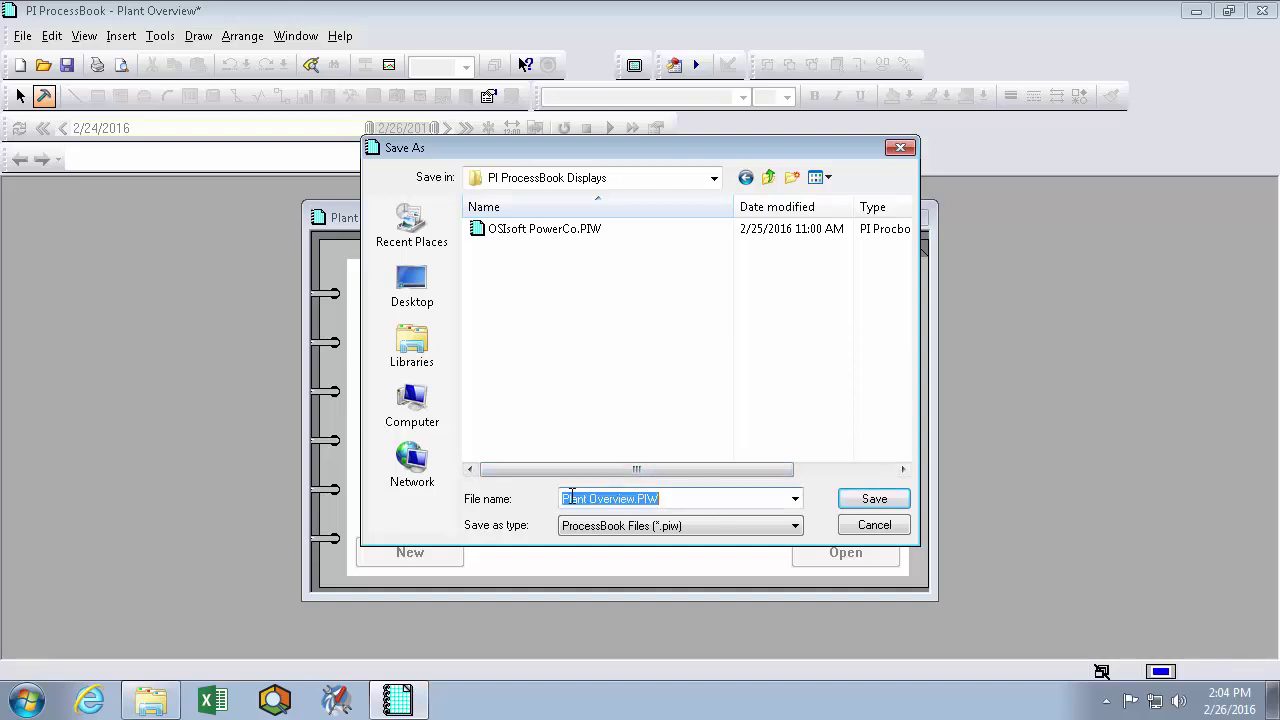
pyautogui.click(897, 505)
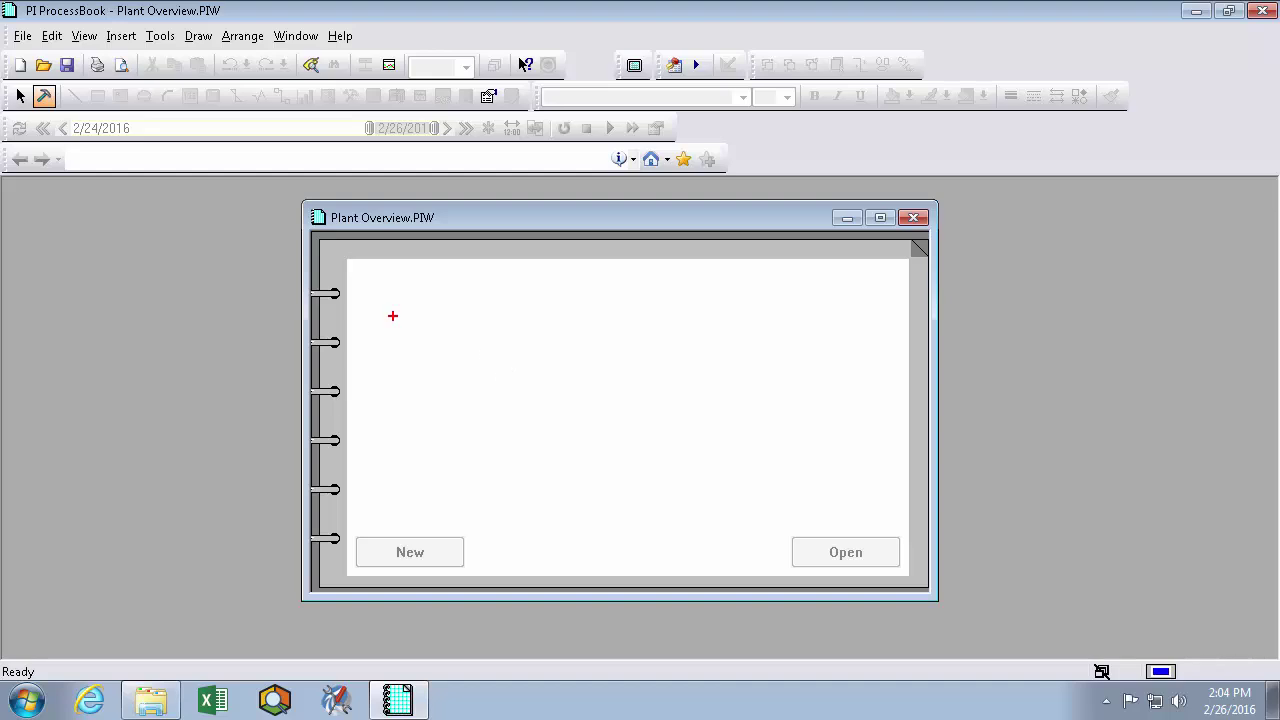
pyautogui.moveTo(345, 314); pyautogui.dragTo(382, 300)
pyautogui.moveTo(900, 338); pyautogui.dragTo(837, 399)
# - Add a Text-type ProcessBook entry labelled 'Displays' to the Plant Overview book
pyautogui.click(25, 43)
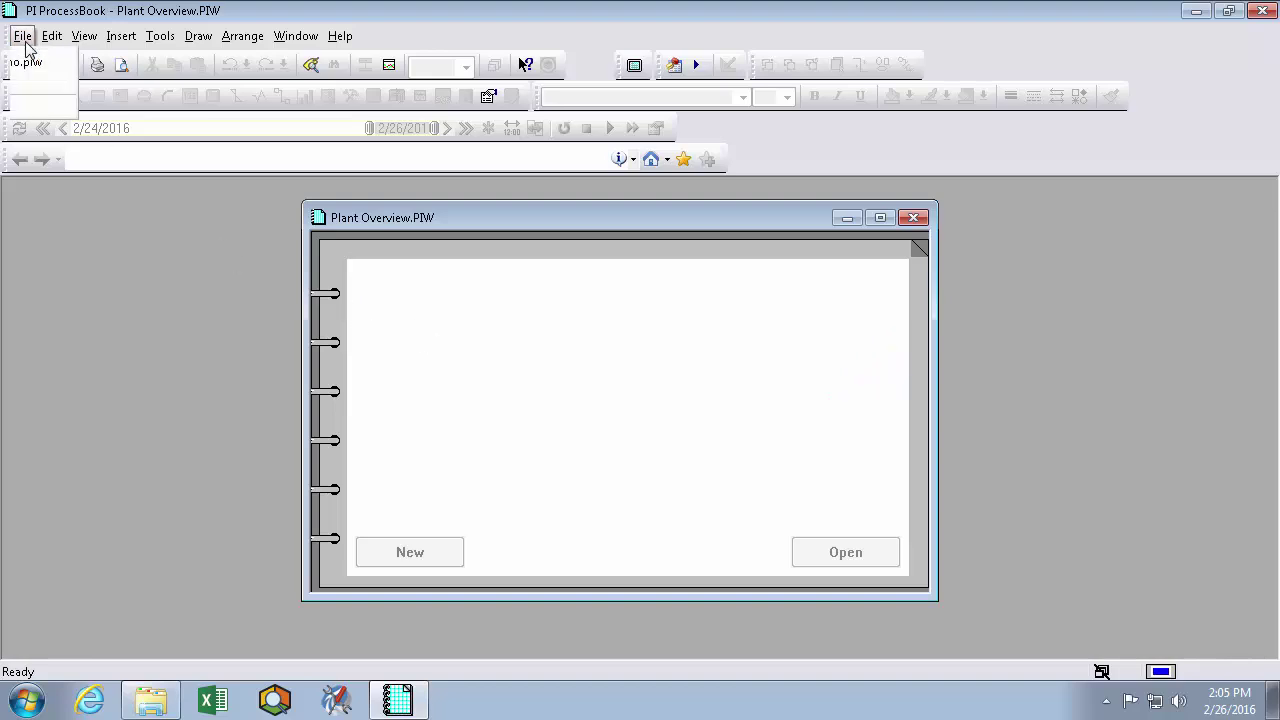
pyautogui.click(32, 59)
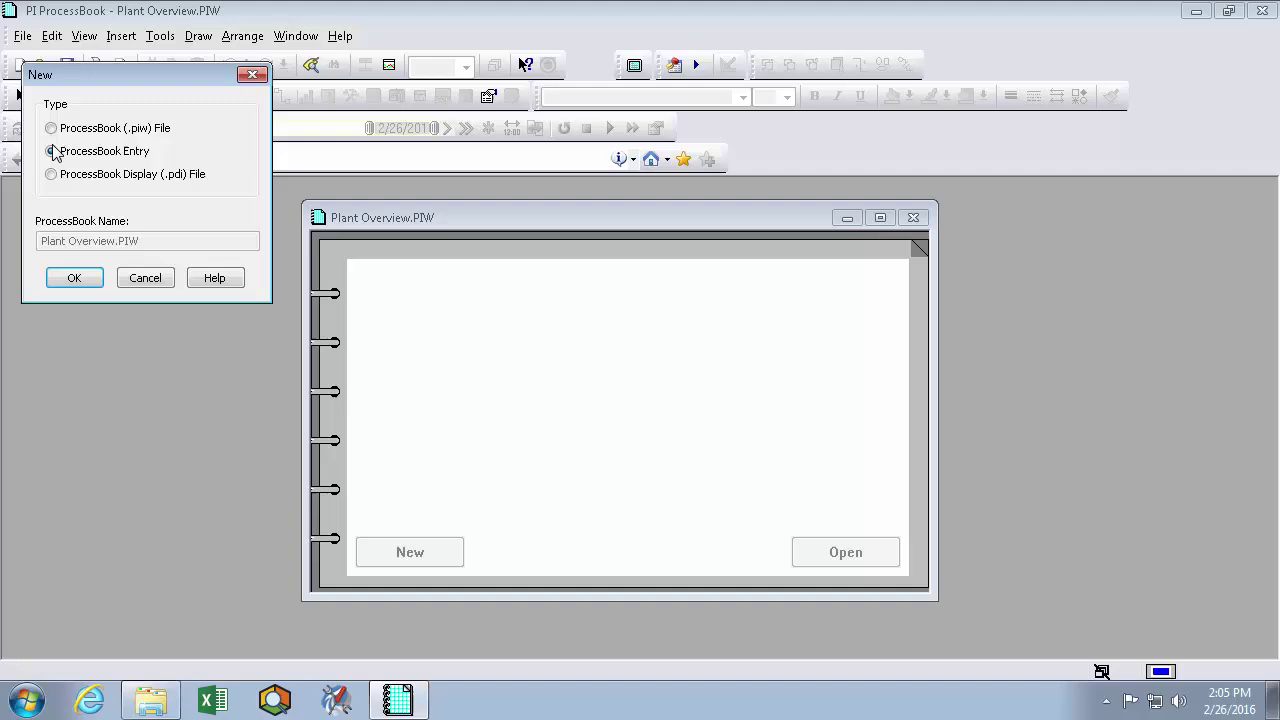
pyautogui.click(75, 280)
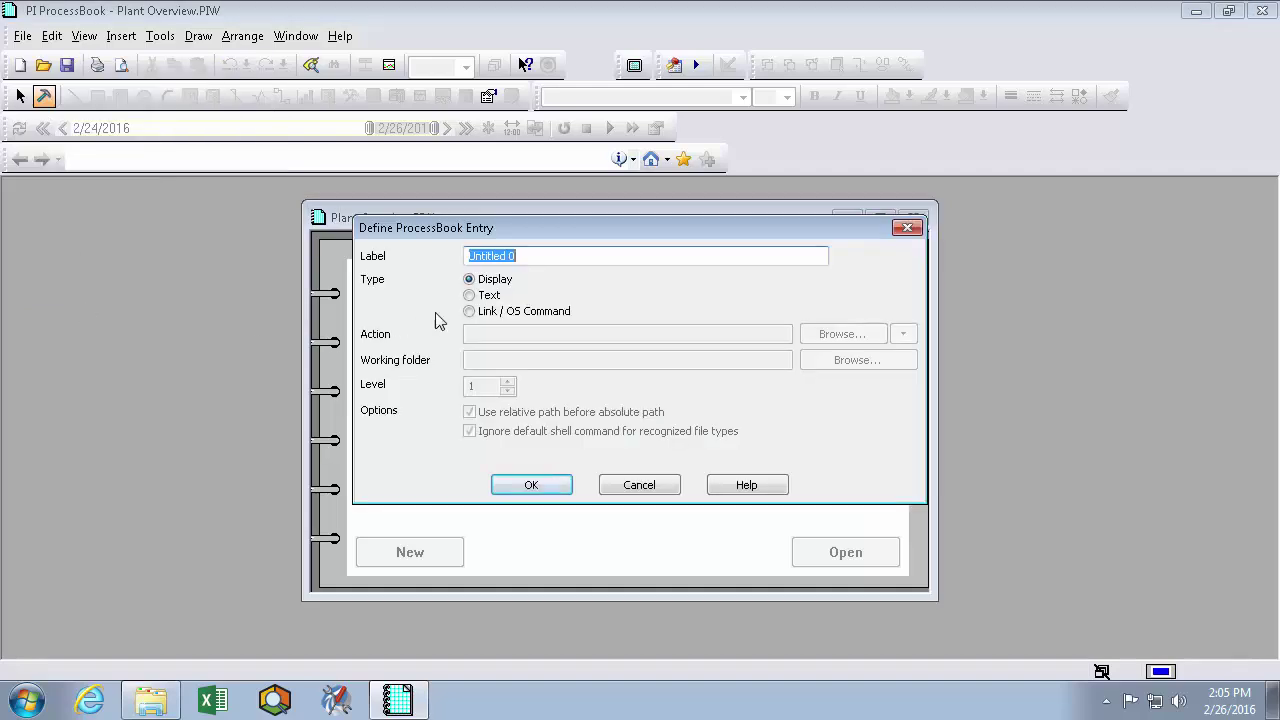
pyautogui.click(492, 293)
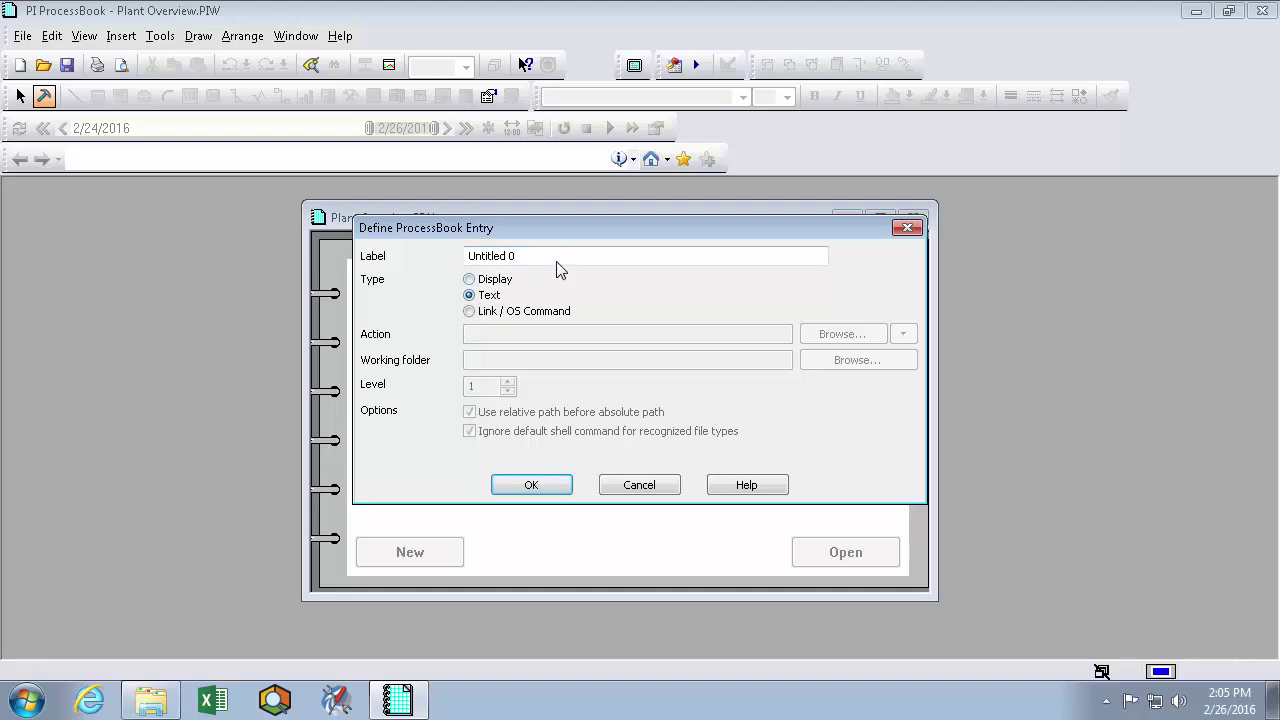
pyautogui.moveTo(571, 255); pyautogui.dragTo(388, 260)
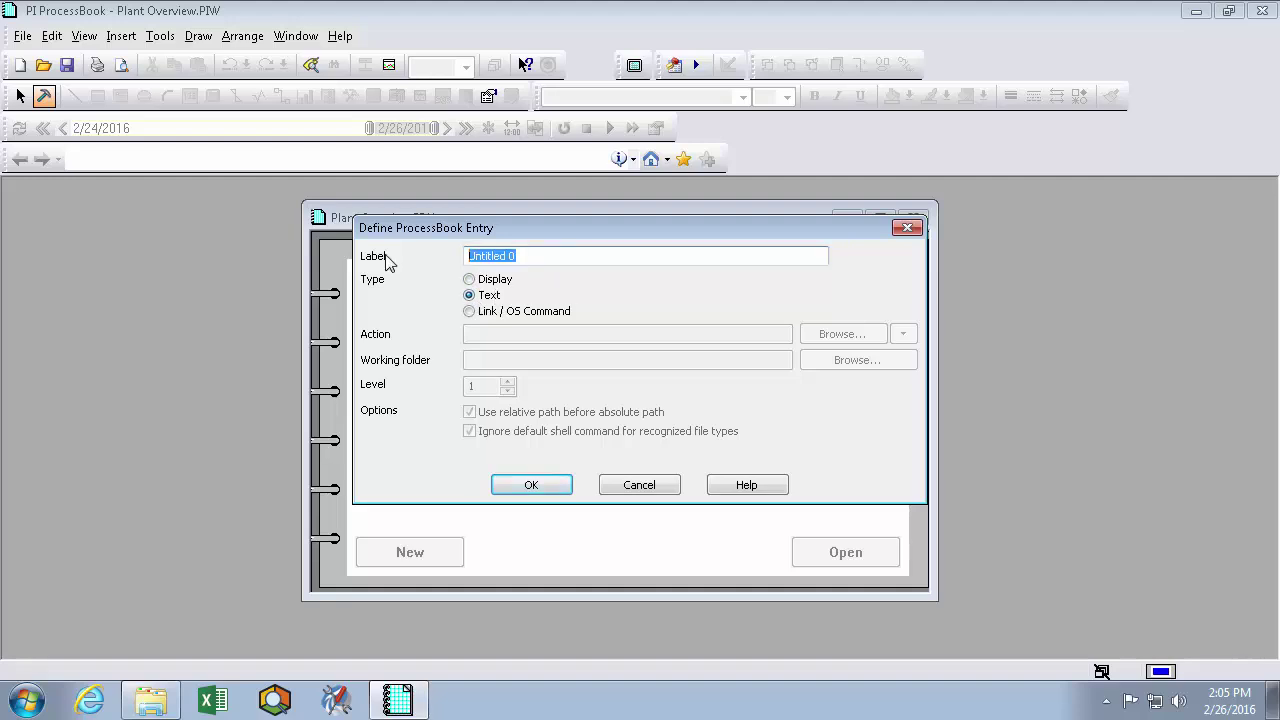
pyautogui.write('Displays')
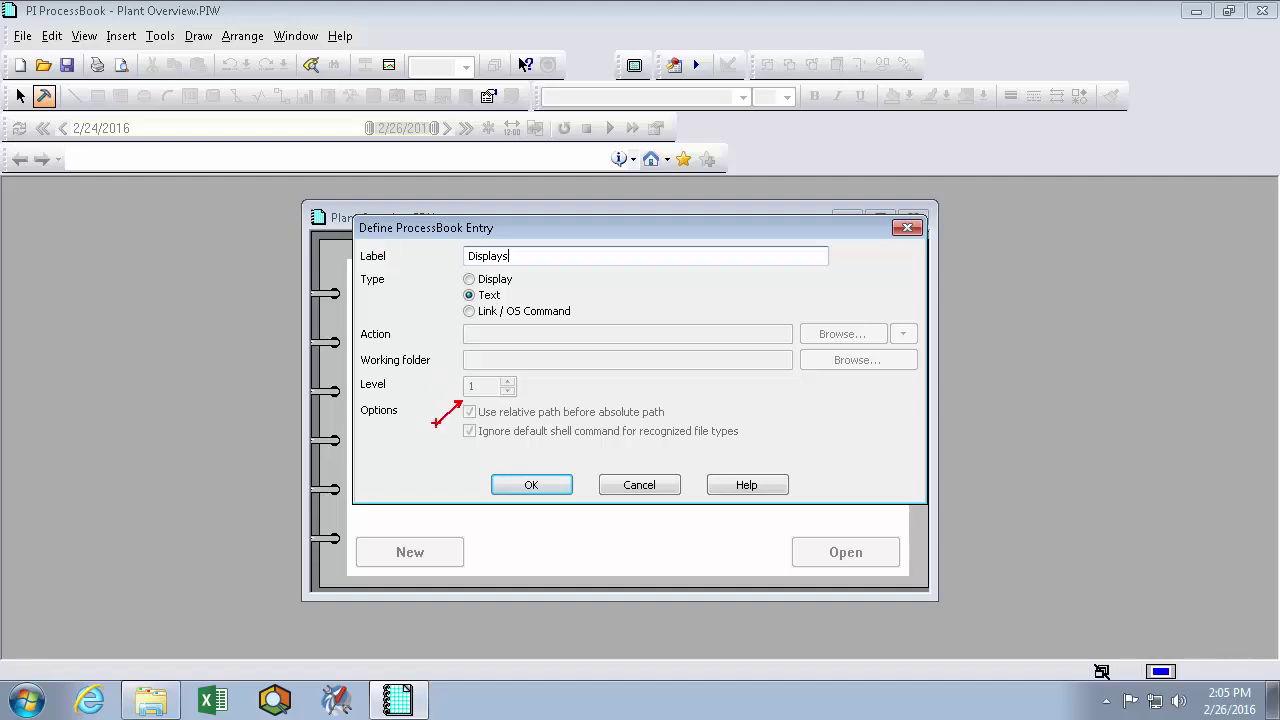
pyautogui.click(540, 486)
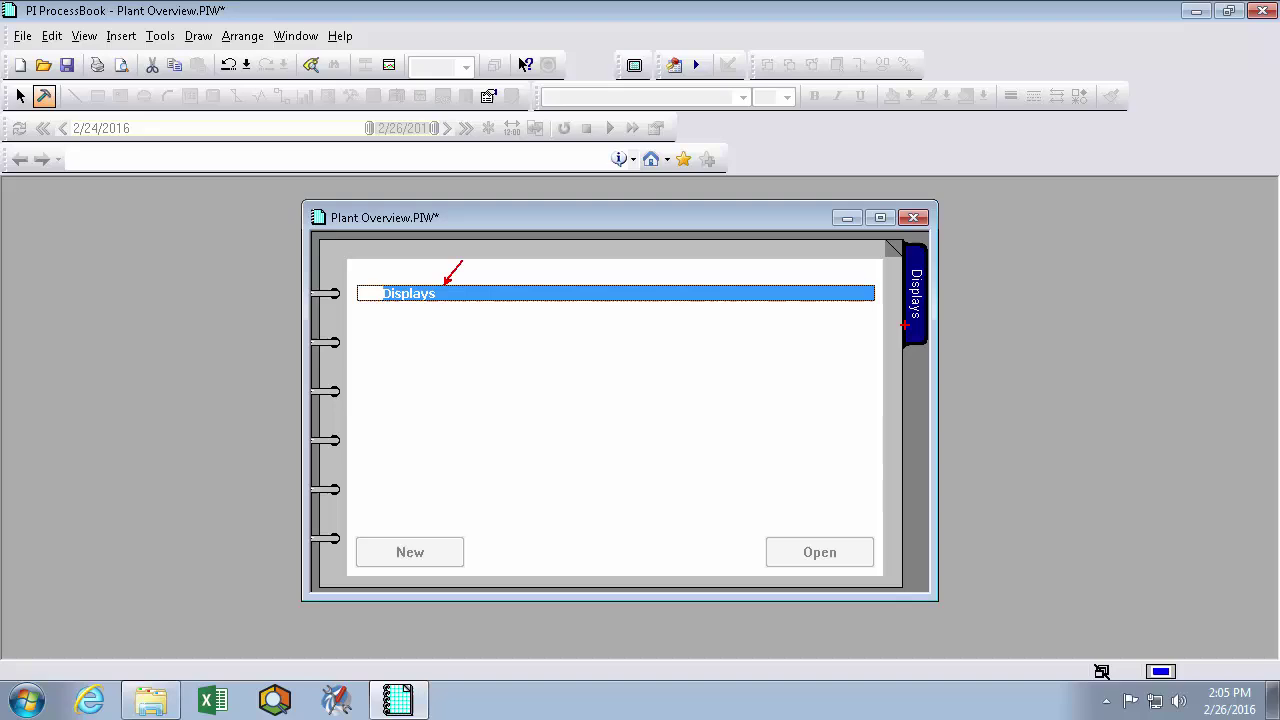
# - Start a new ProcessBook entry in the Plant Overview book
pyautogui.moveTo(904, 325); pyautogui.dragTo(846, 372)
pyautogui.press('Escape')
pyautogui.moveTo(371, 317); pyautogui.dragTo(460, 315)
pyautogui.moveTo(372, 350); pyautogui.dragTo(460, 348)
pyautogui.press('Escape')
pyautogui.click(22, 36)
pyautogui.click(45, 57)
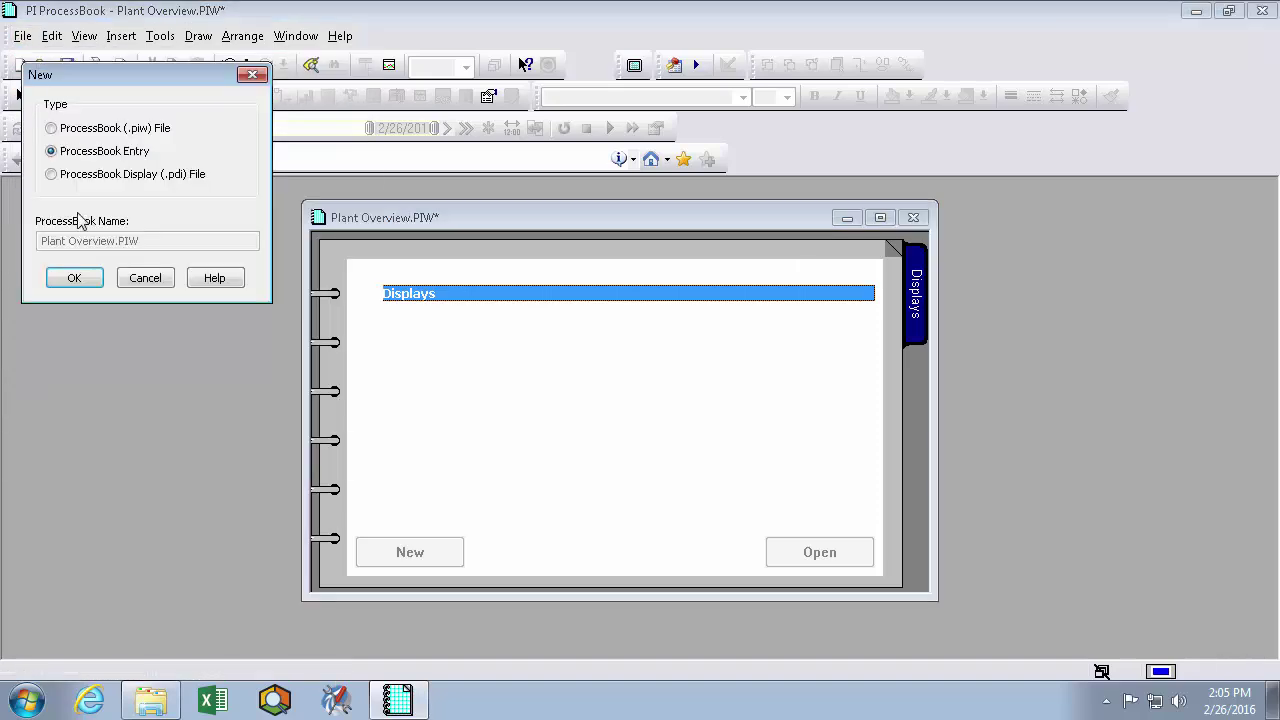
pyautogui.click(76, 276)
# - Label the display entry 'Critical Plant Data' at level 2 and confirm it
pyautogui.press('End')
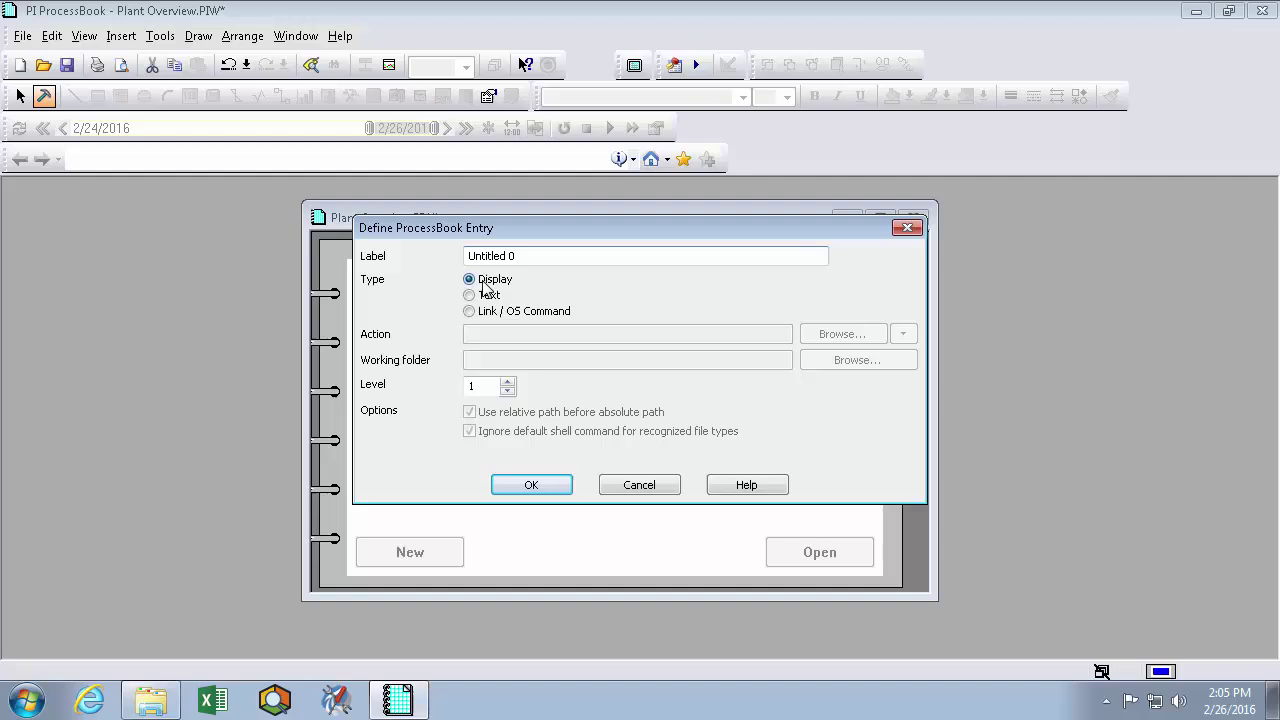
pyautogui.hotkey('shift', 'Home')
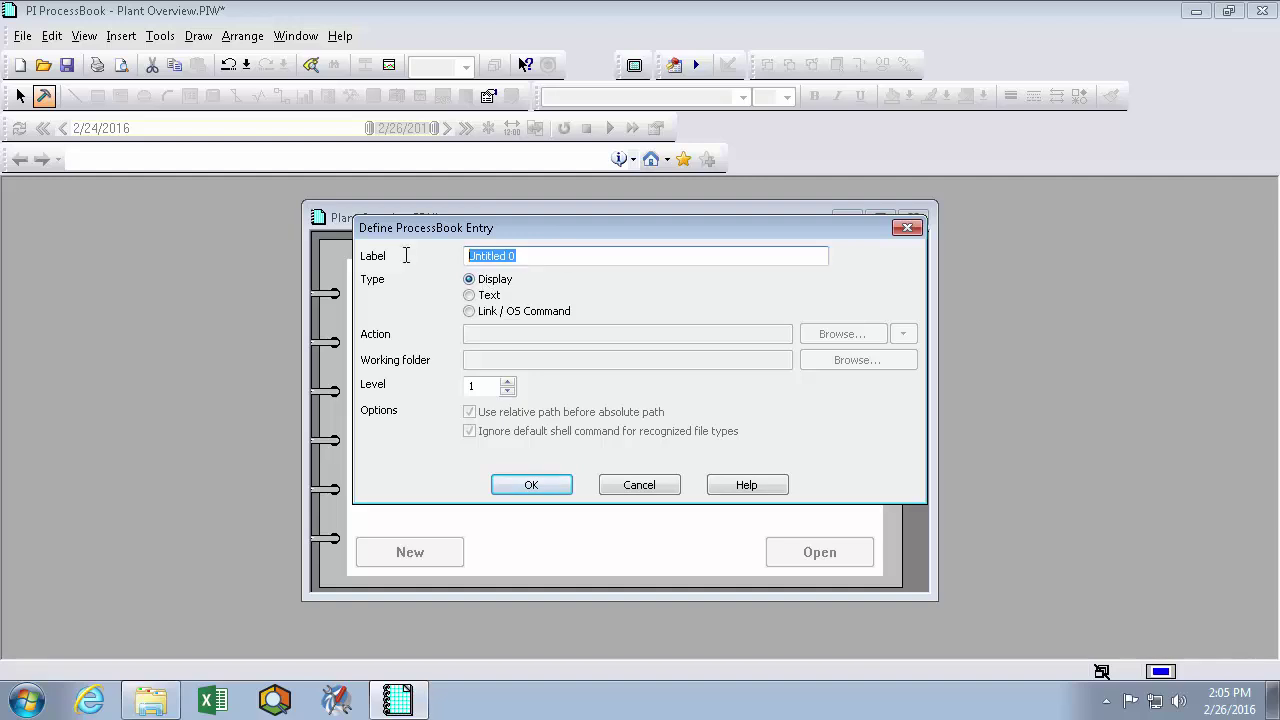
pyautogui.write('C')
pyautogui.write('ritical Plant Data')
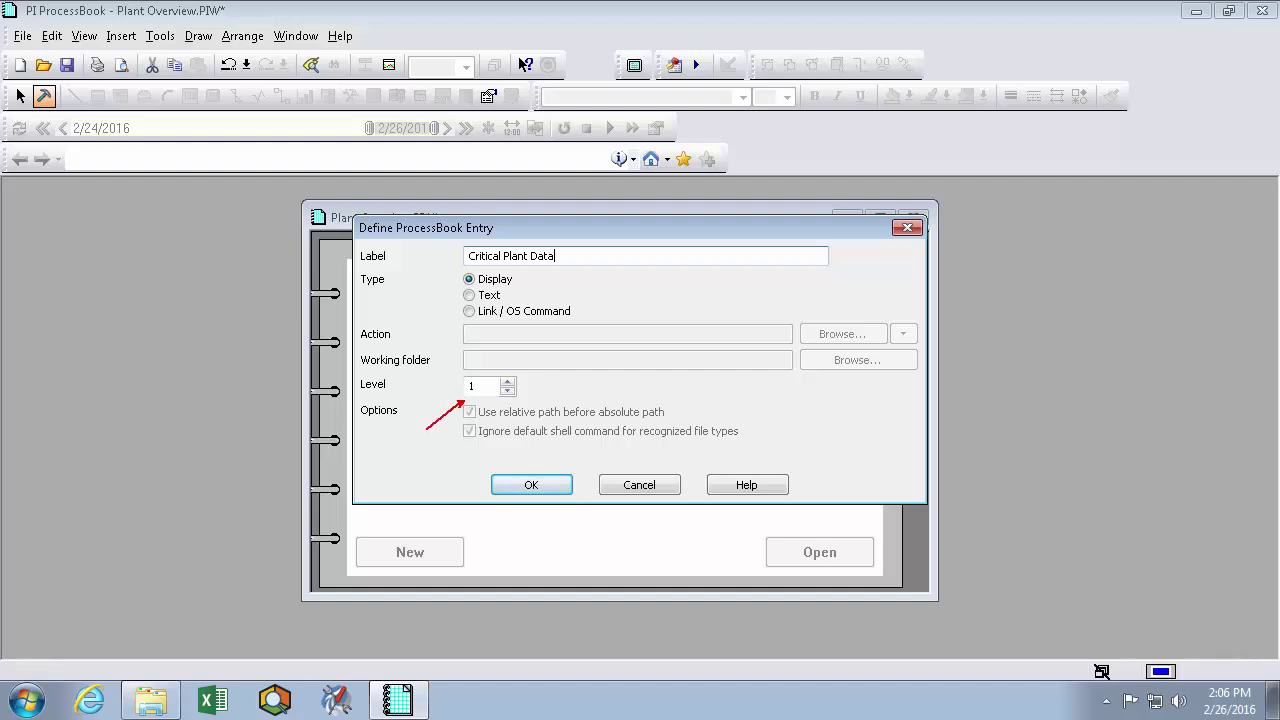
pyautogui.press('Tab')
pyautogui.press('Tab')
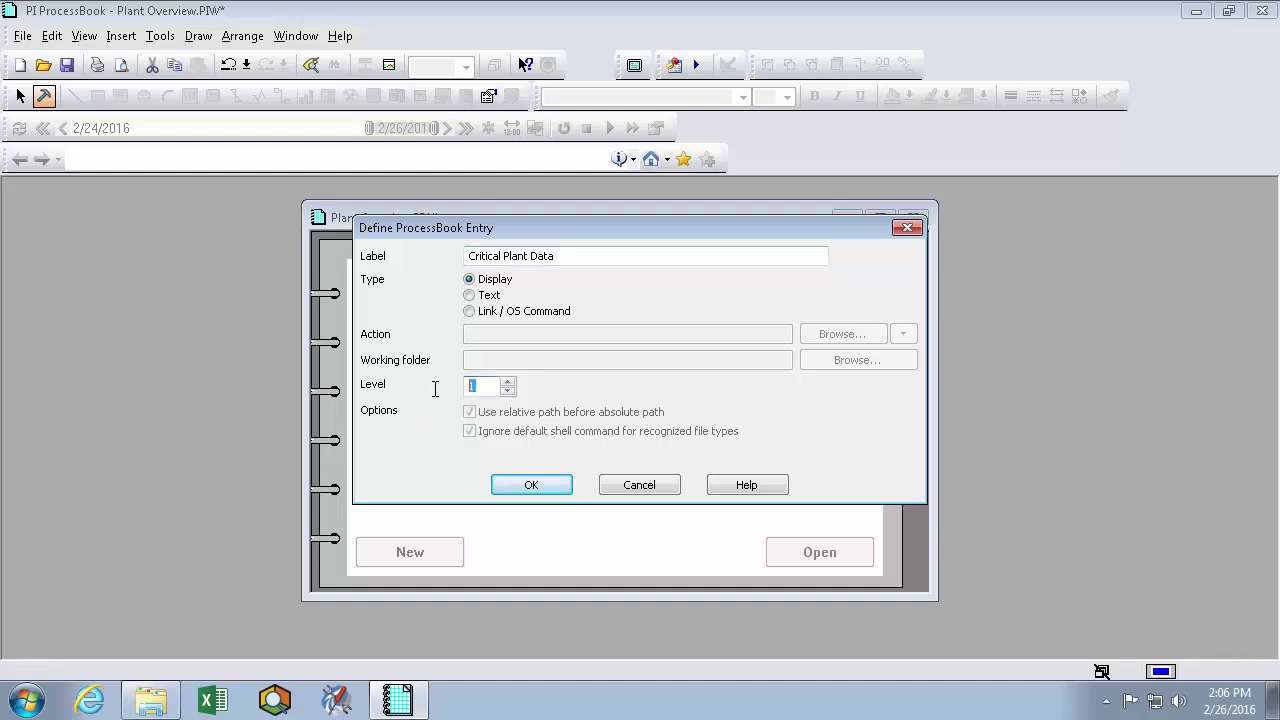
pyautogui.write('2')
pyautogui.click(531, 485)
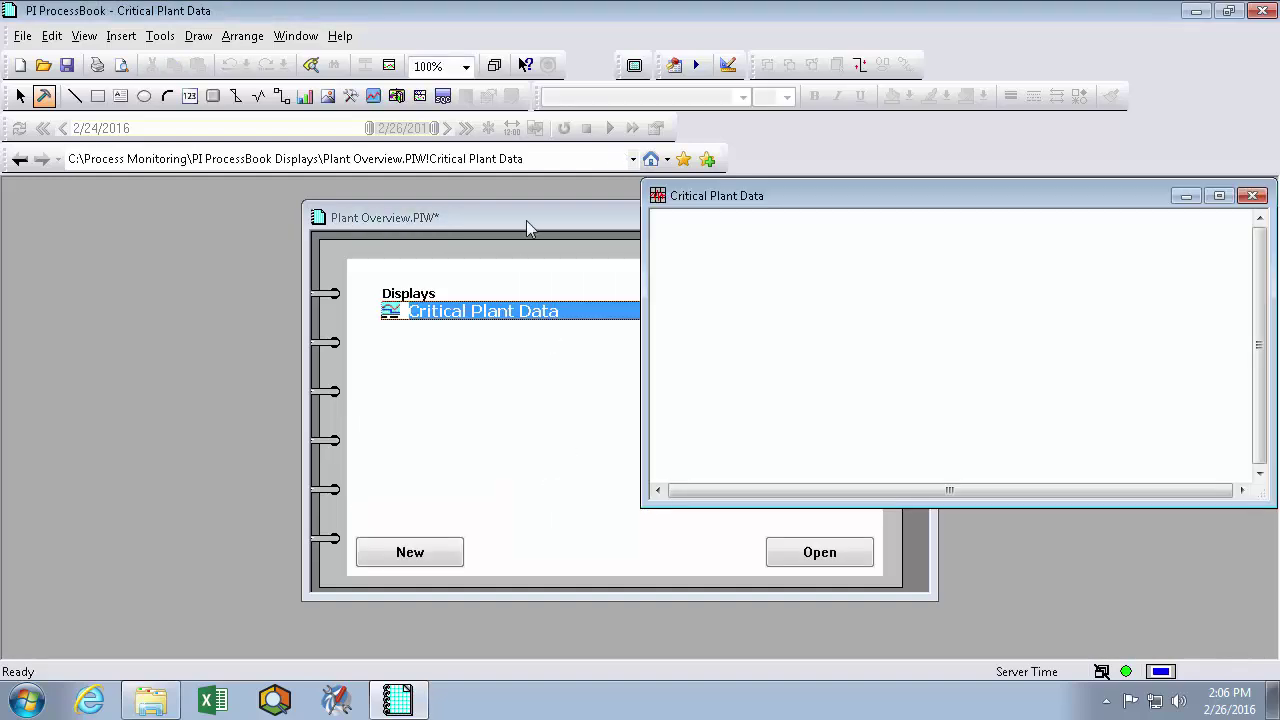
# - Move the Plant Overview book window left and bring the Critical Plant Data display to front
pyautogui.moveTo(485, 221)
pyautogui.mouseDown()
pyautogui.moveTo(403, 237)
pyautogui.moveTo(198, 210)
pyautogui.mouseUp()
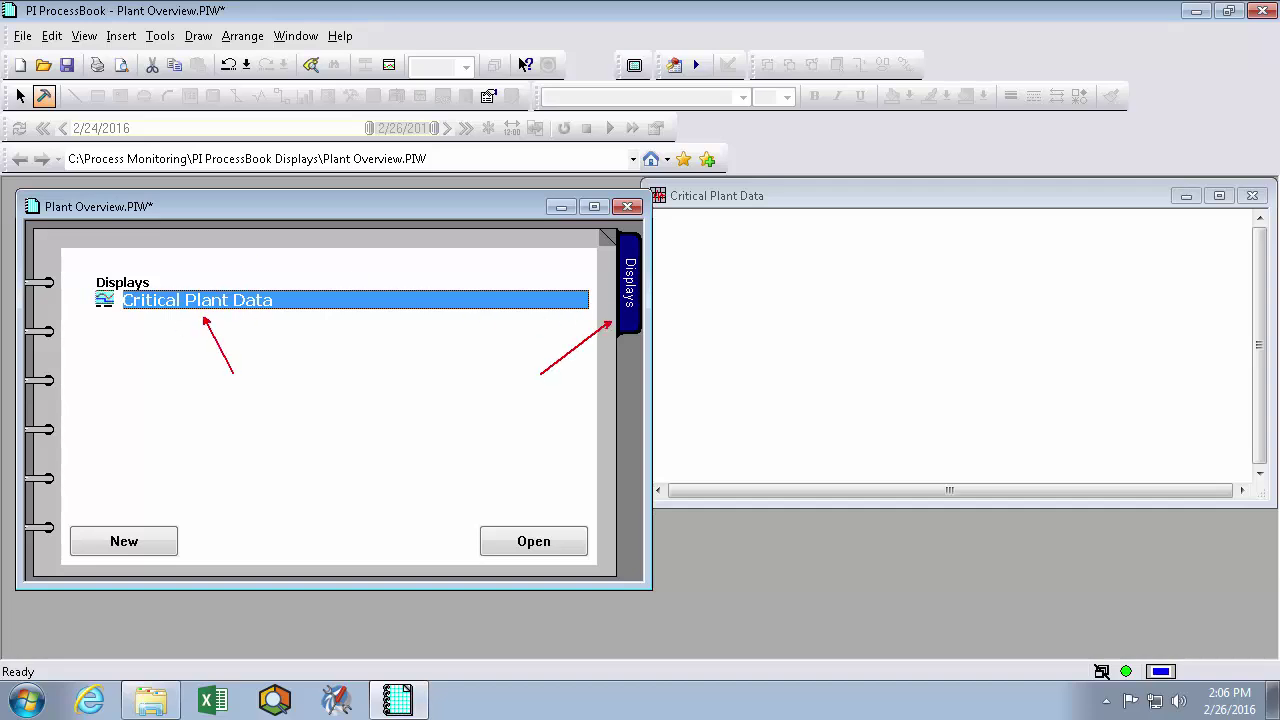
pyautogui.click(803, 200)
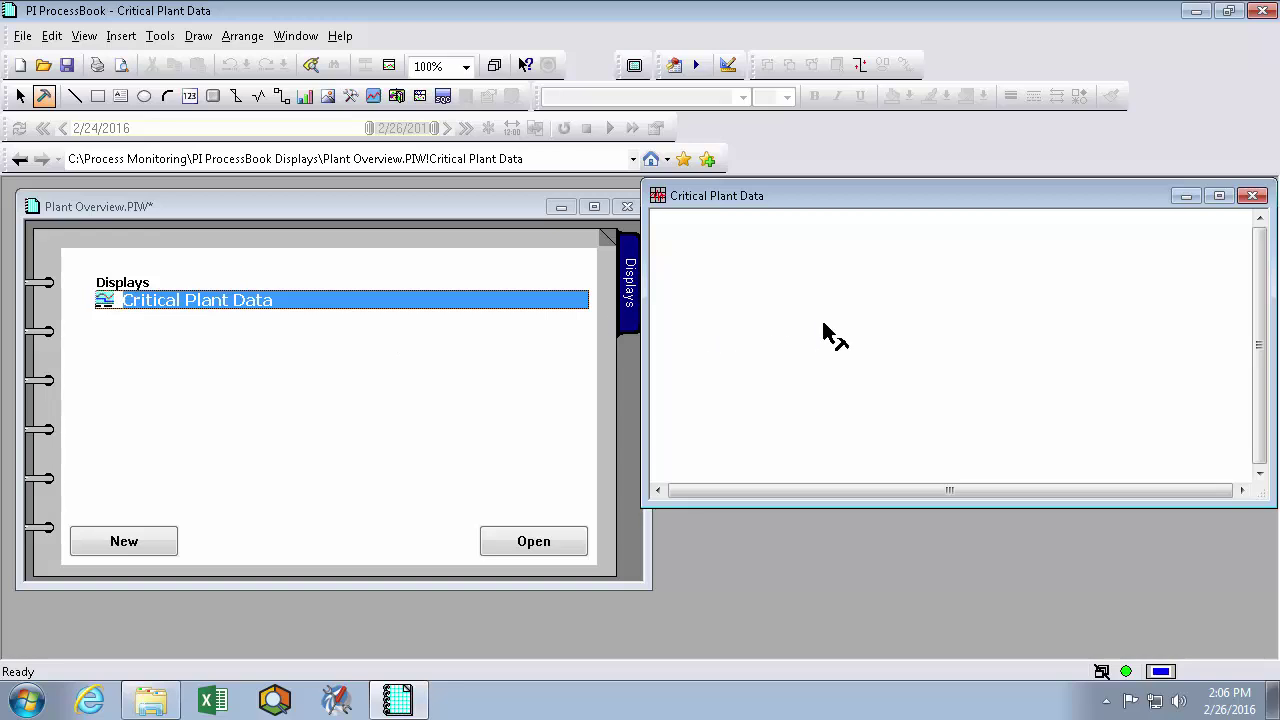
# - Draw a button labelled Return to Book on the Critical Plant Data display
pyautogui.click(212, 97)
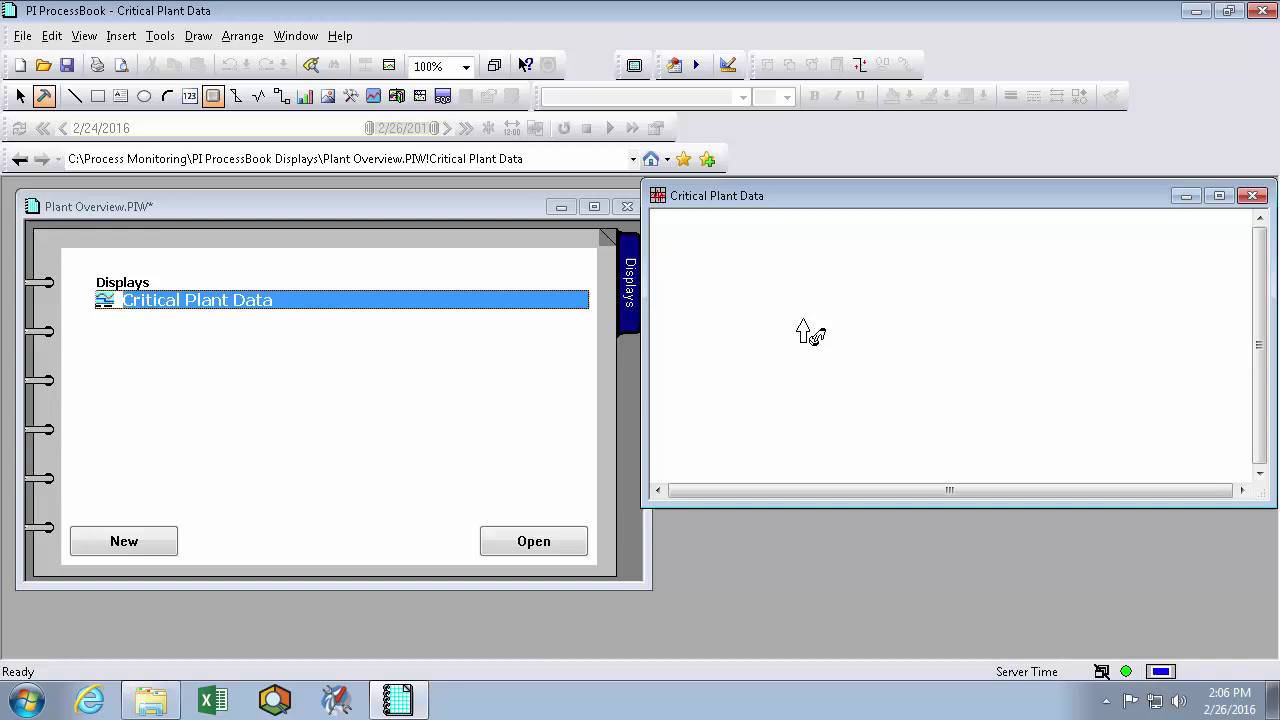
pyautogui.click(802, 241)
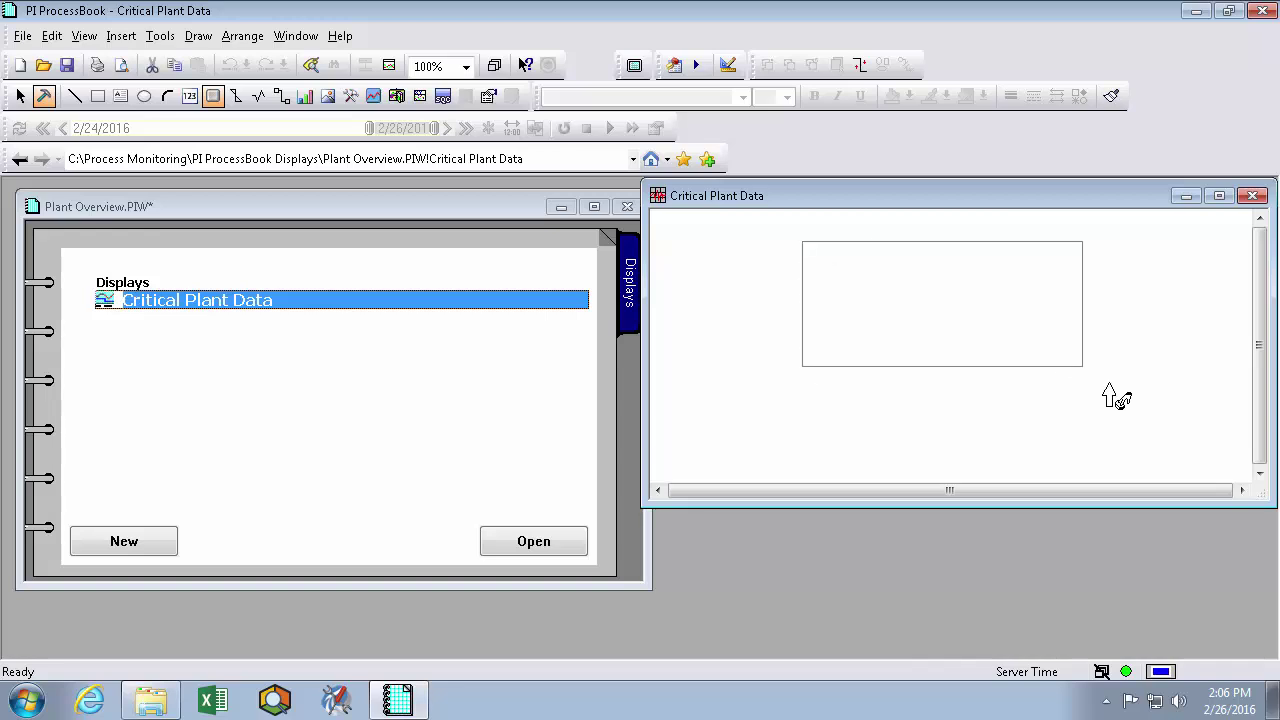
pyautogui.moveTo(904, 300); pyautogui.dragTo(1114, 392)
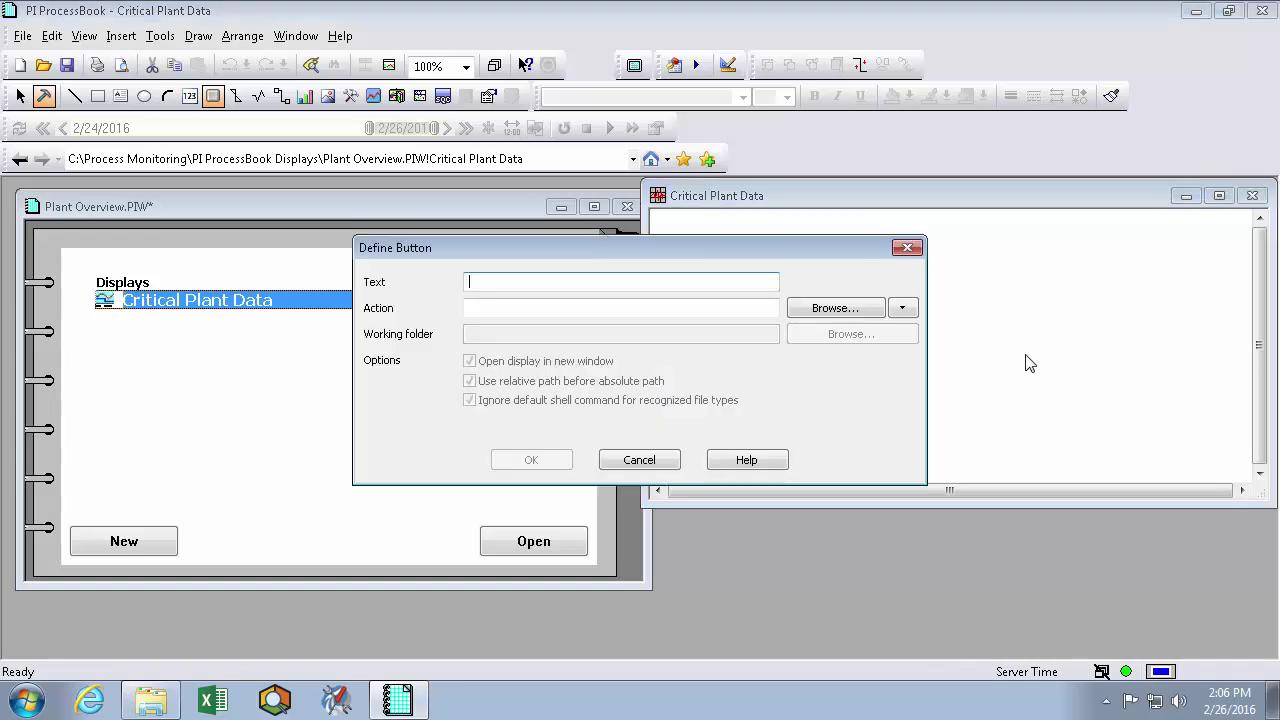
pyautogui.write('Return to Book')
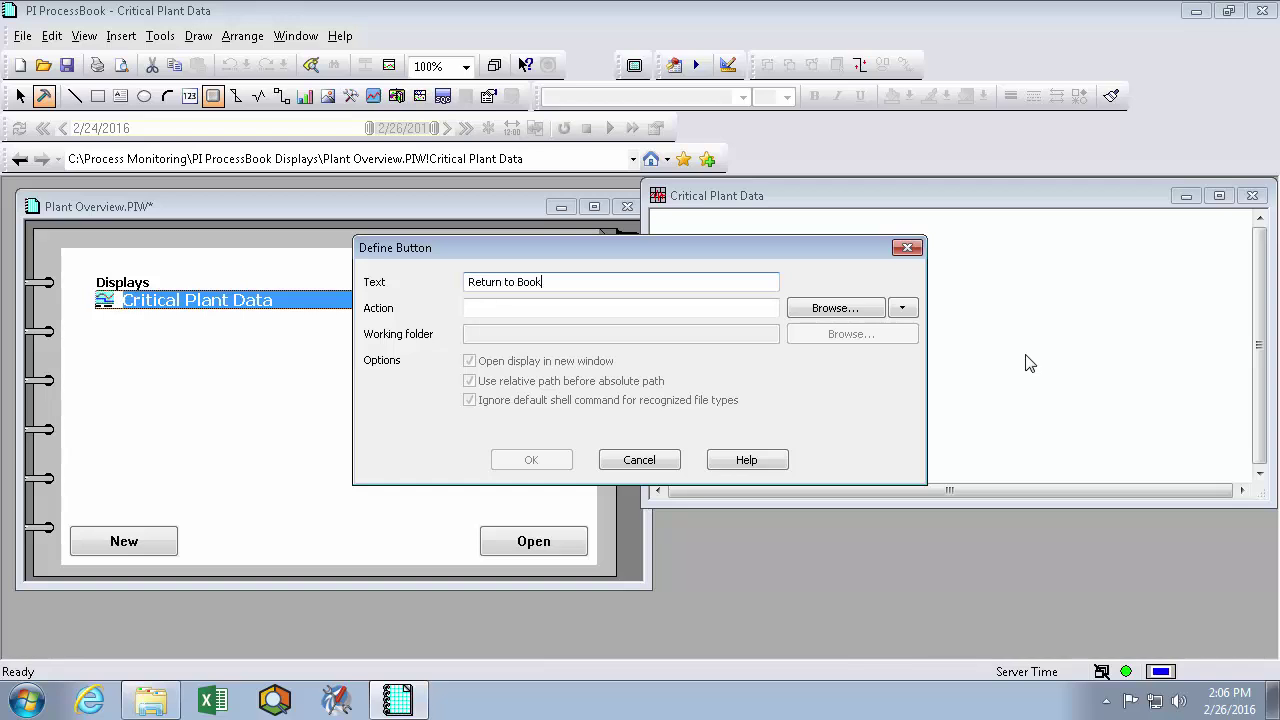
pyautogui.press('Tab')
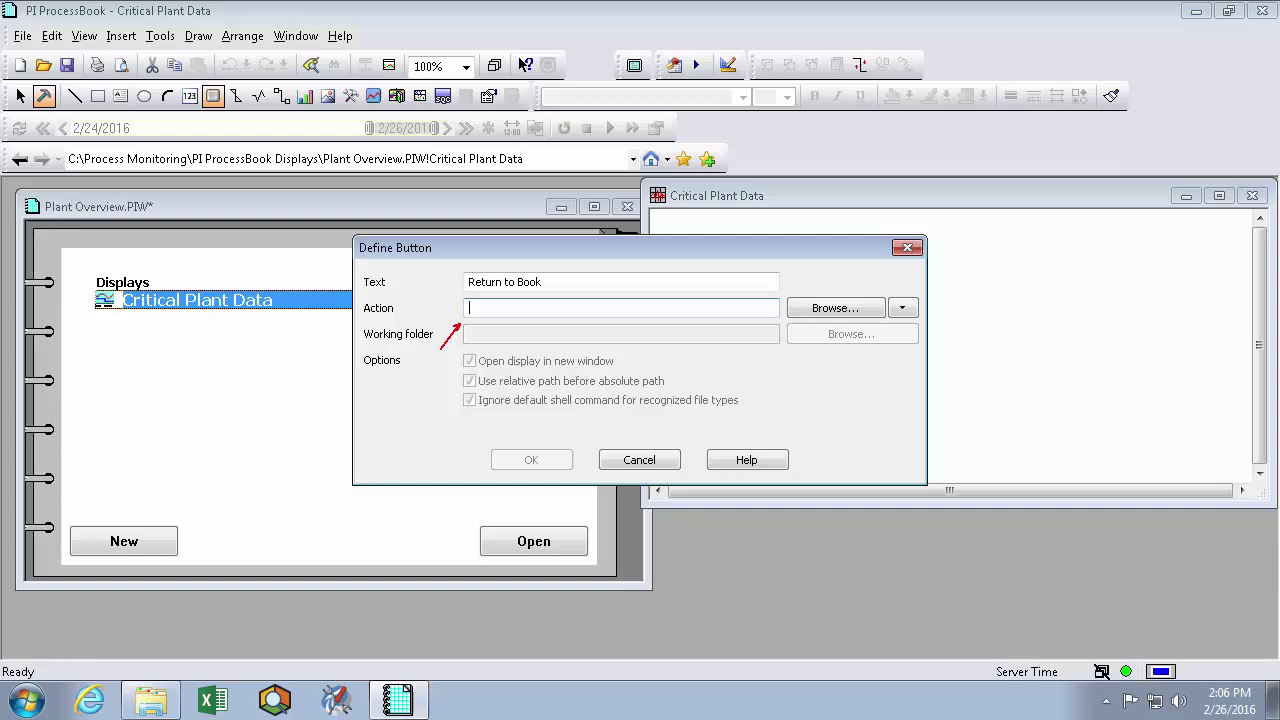
# - Set the button's action to open Plant Overview.PIW
pyautogui.click(808, 309)
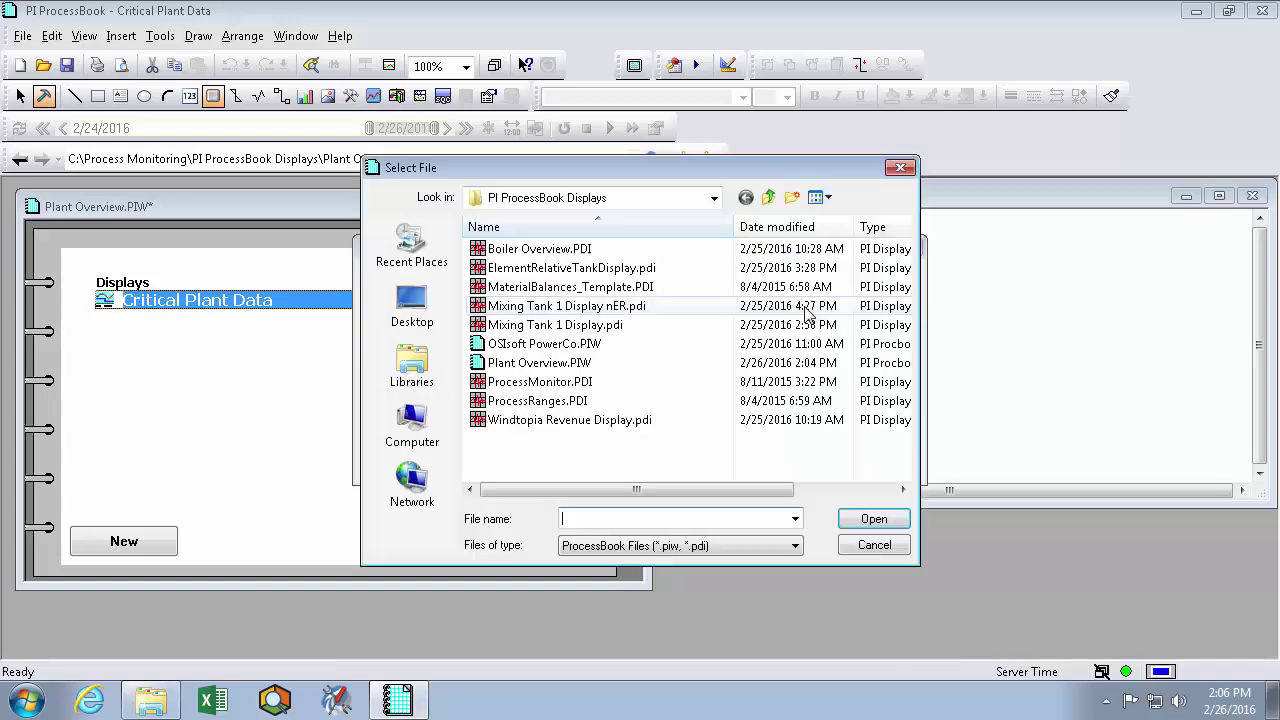
pyautogui.click(492, 364)
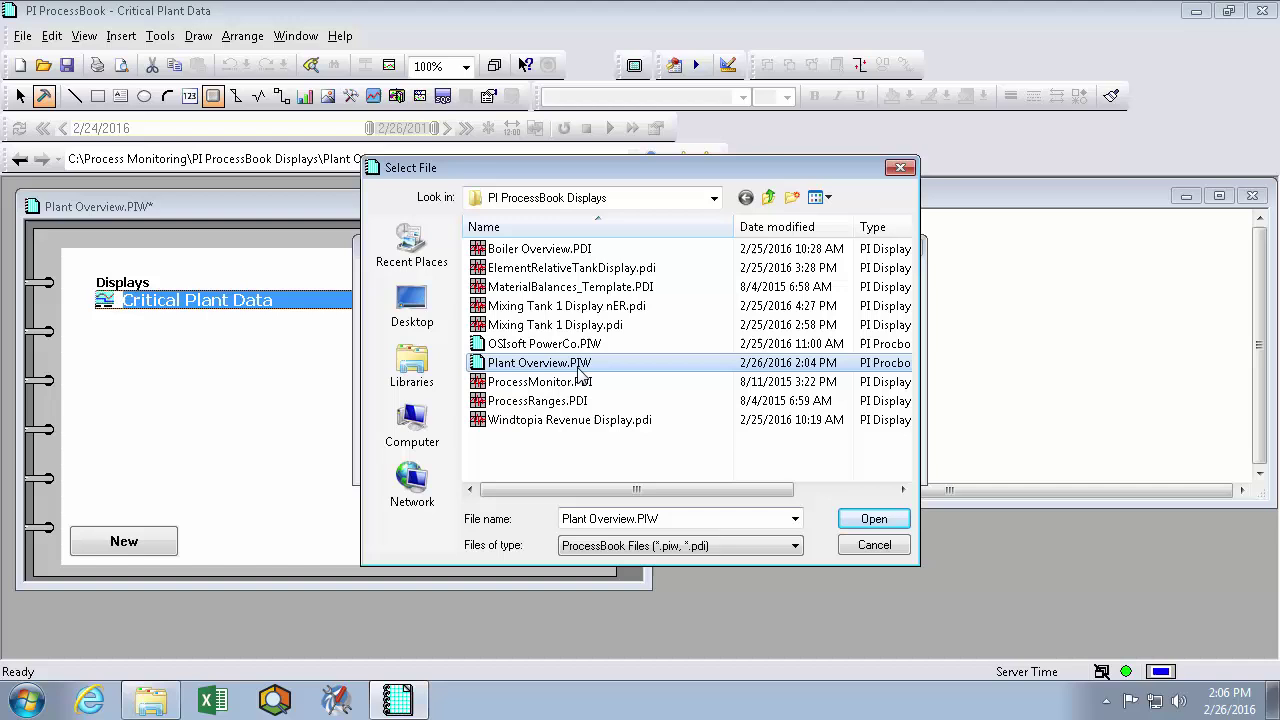
pyautogui.click(875, 519)
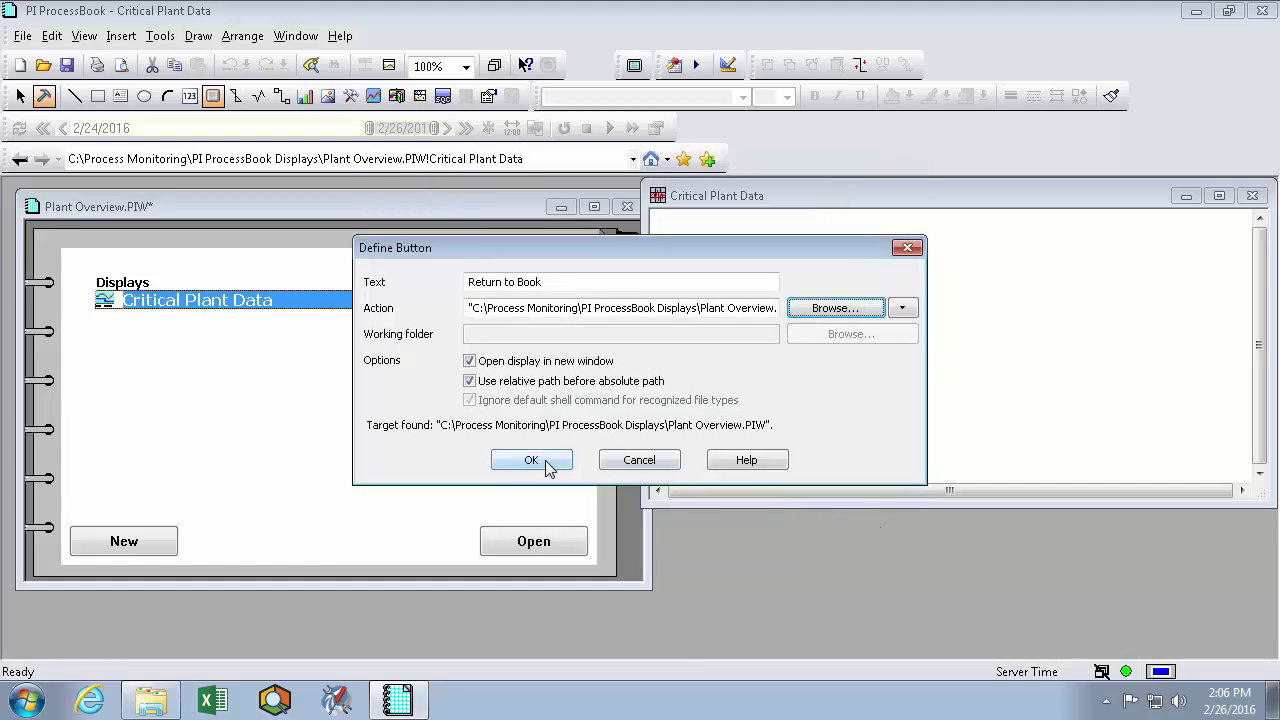
pyautogui.click(547, 463)
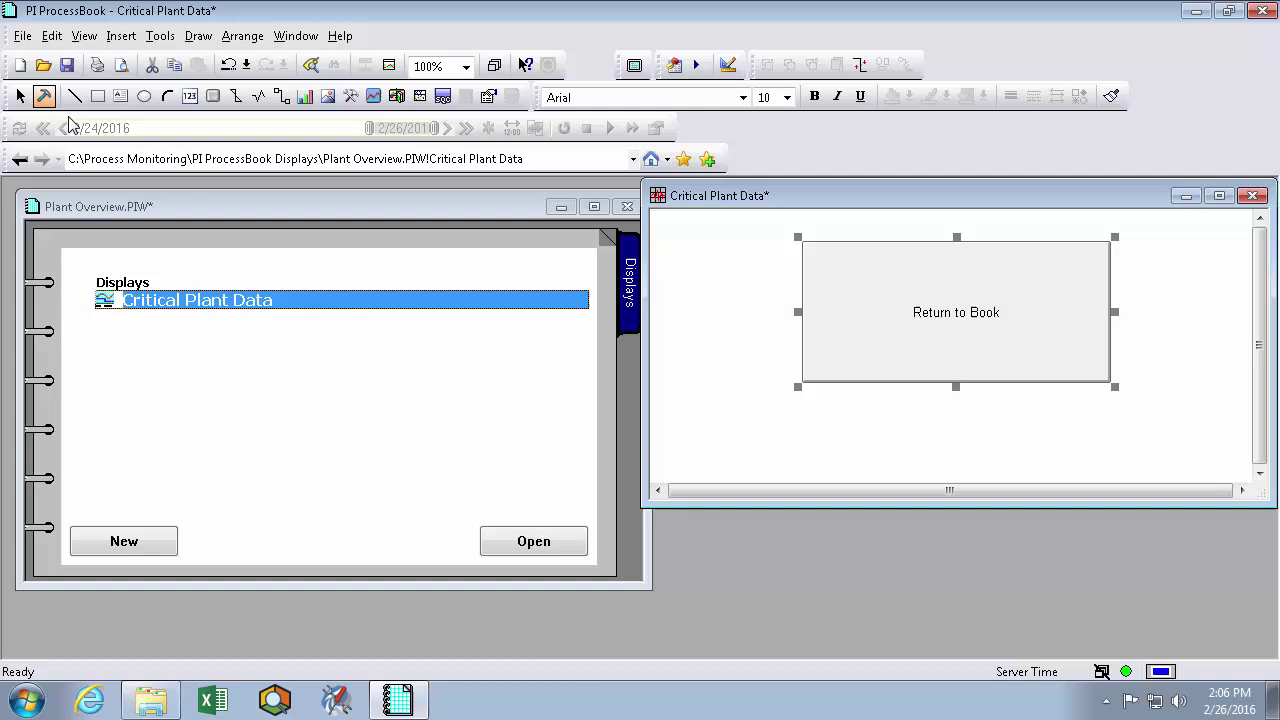
# - In Run mode, maximize Critical Plant Data and test Return to Book to reach Plant Overview
pyautogui.click(22, 96)
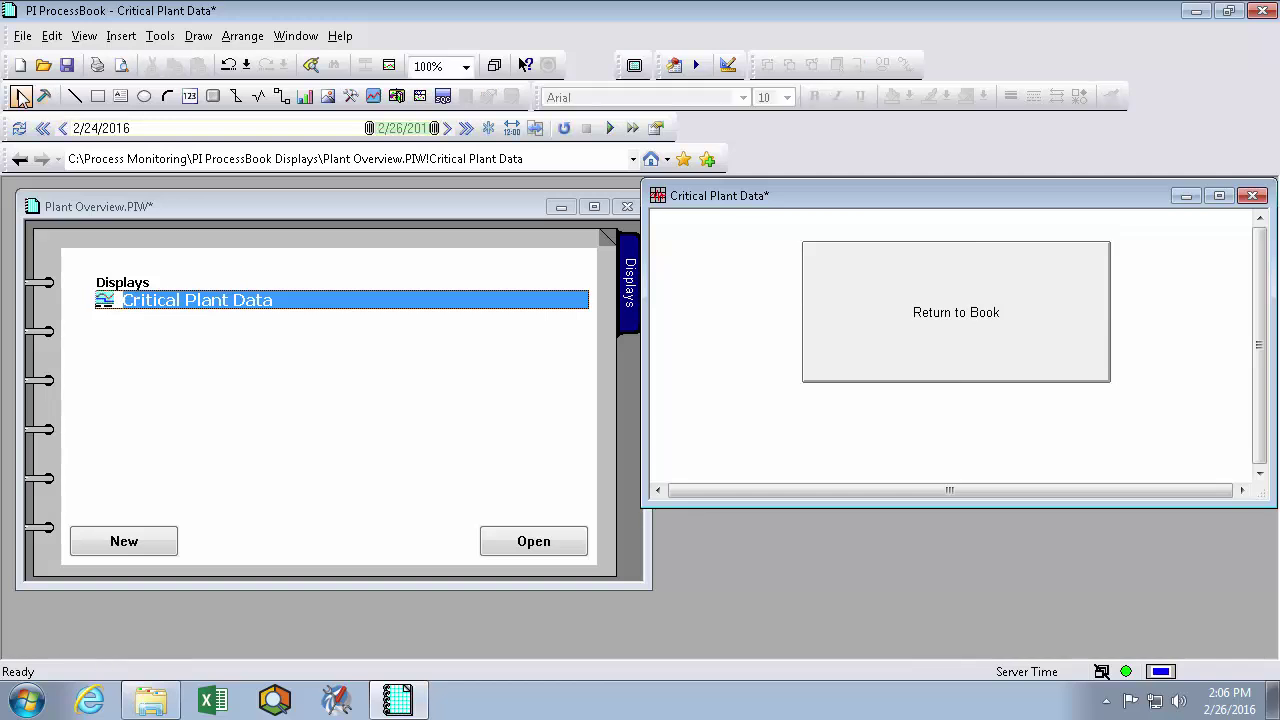
pyautogui.doubleClick(909, 198)
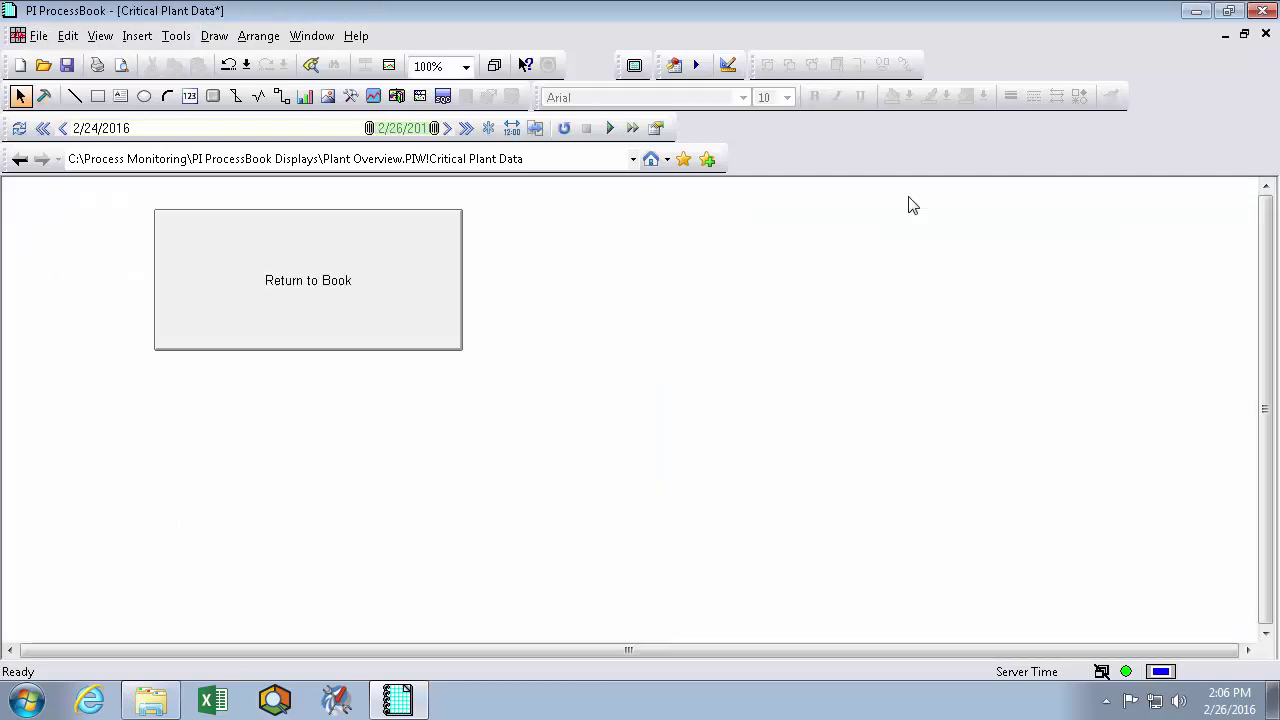
pyautogui.click(305, 297)
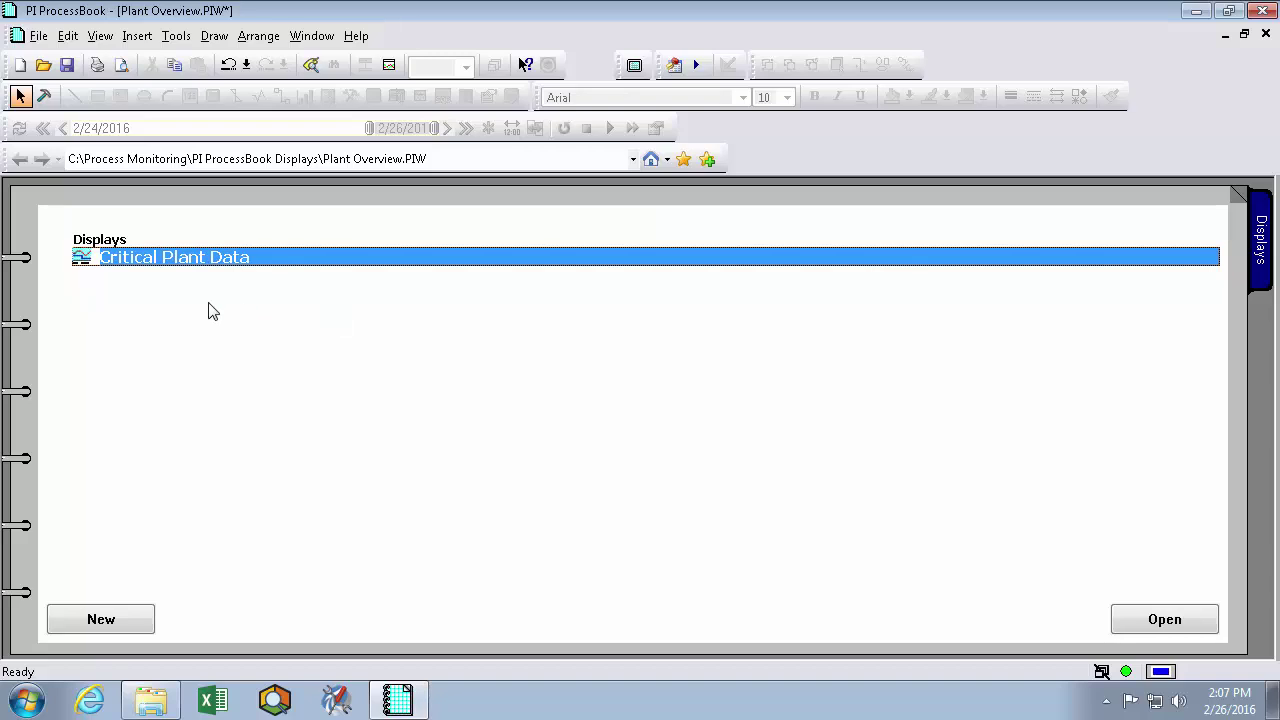
# - Add a Link entry to Windtopia Revenue Display.pdi labelled Windtopia Revenue
pyautogui.click(38, 35)
pyautogui.click(50, 60)
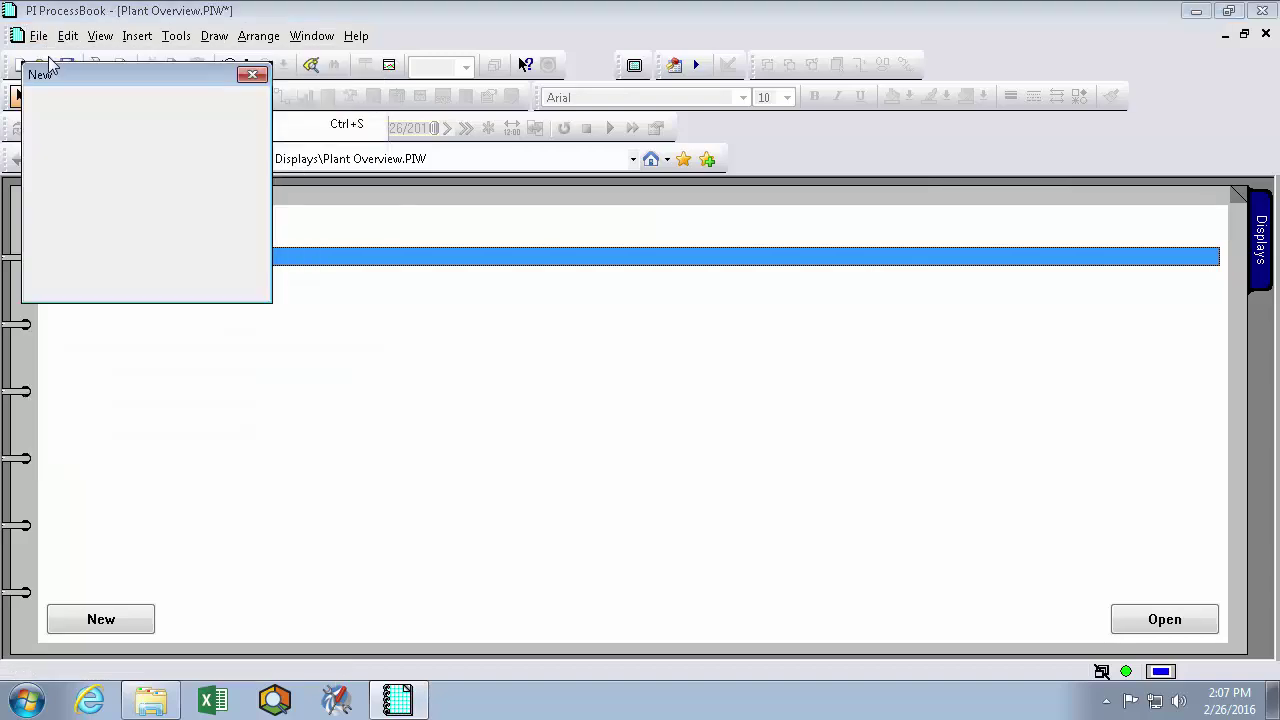
pyautogui.click(86, 278)
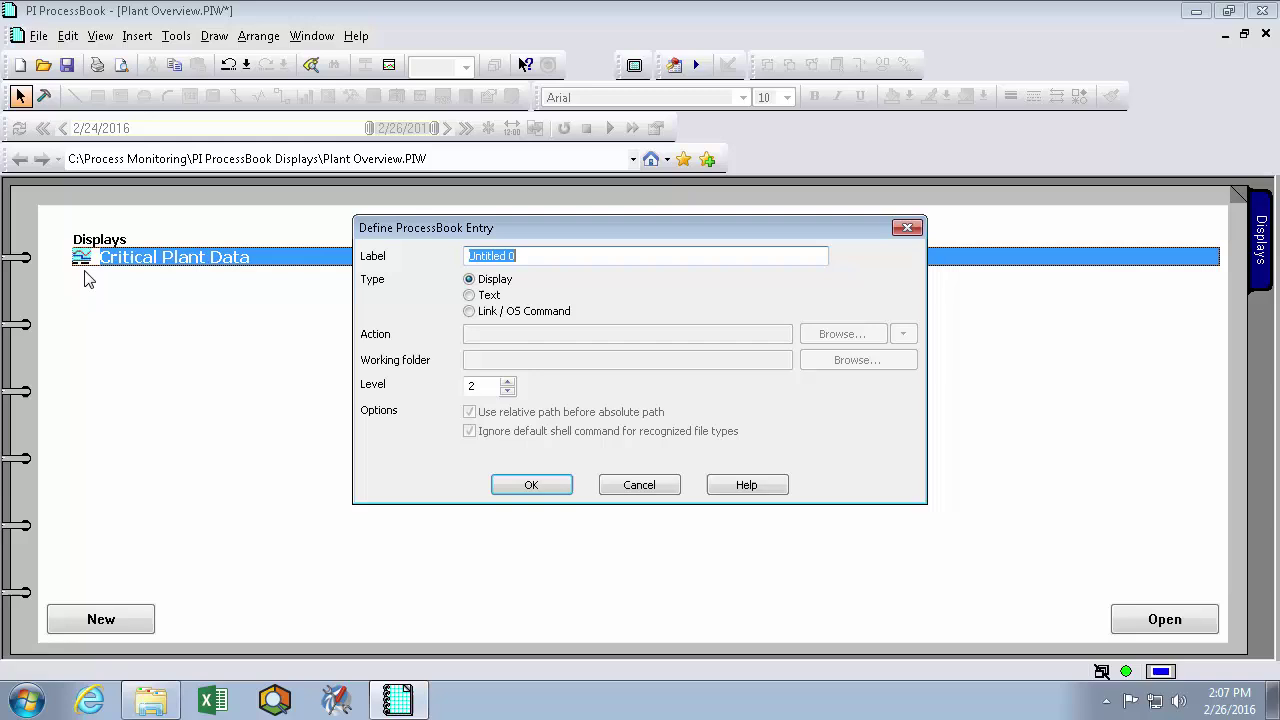
pyautogui.click(474, 313)
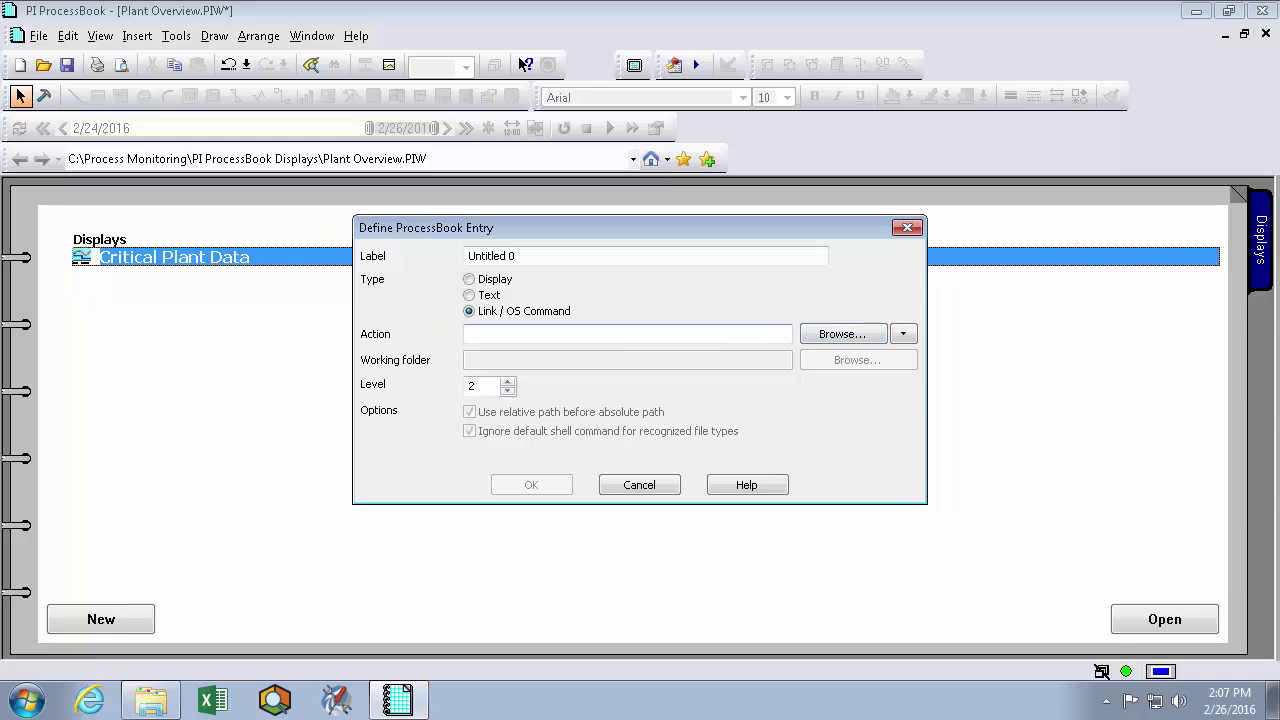
pyautogui.click(822, 334)
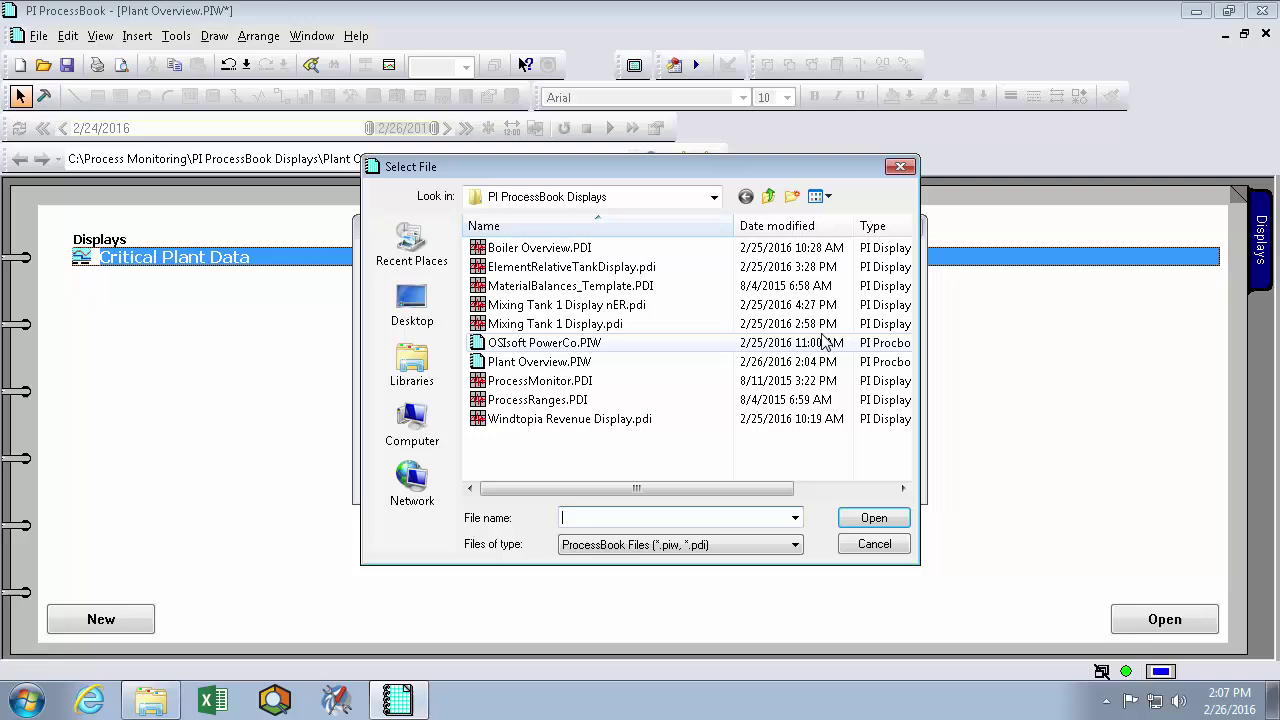
pyautogui.click(495, 419)
pyautogui.click(866, 517)
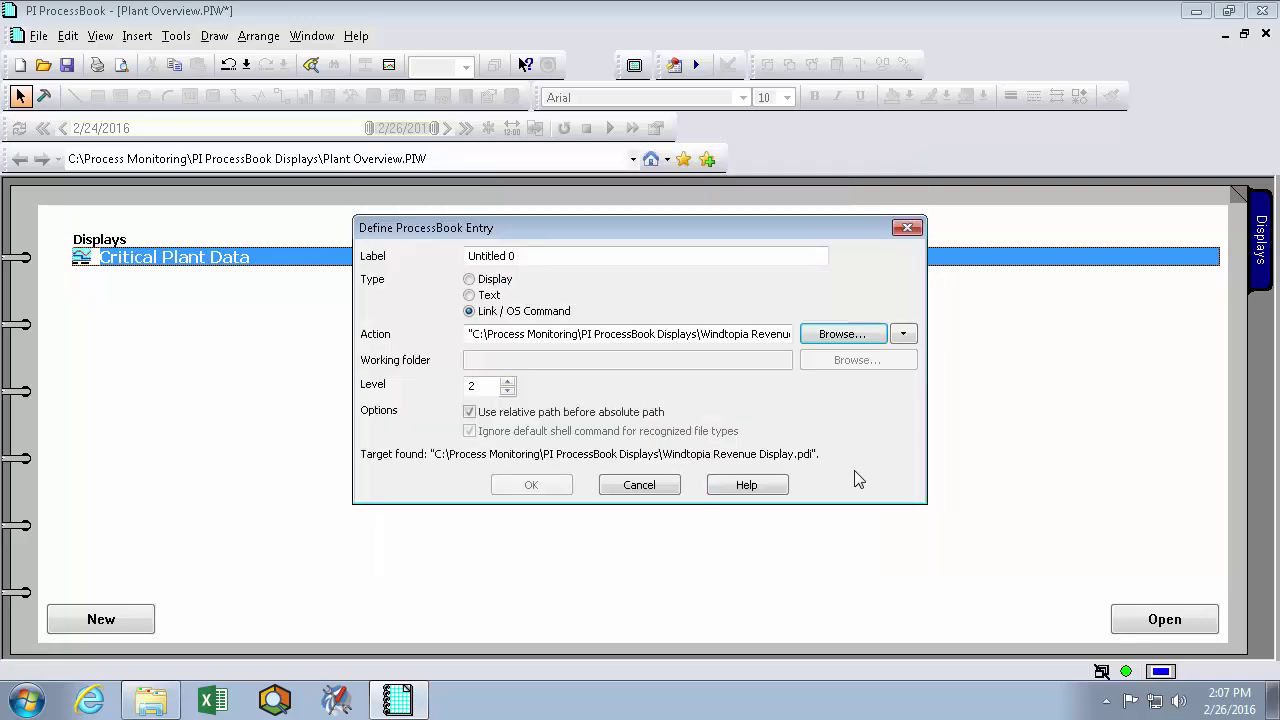
pyautogui.moveTo(518, 258); pyautogui.dragTo(407, 262)
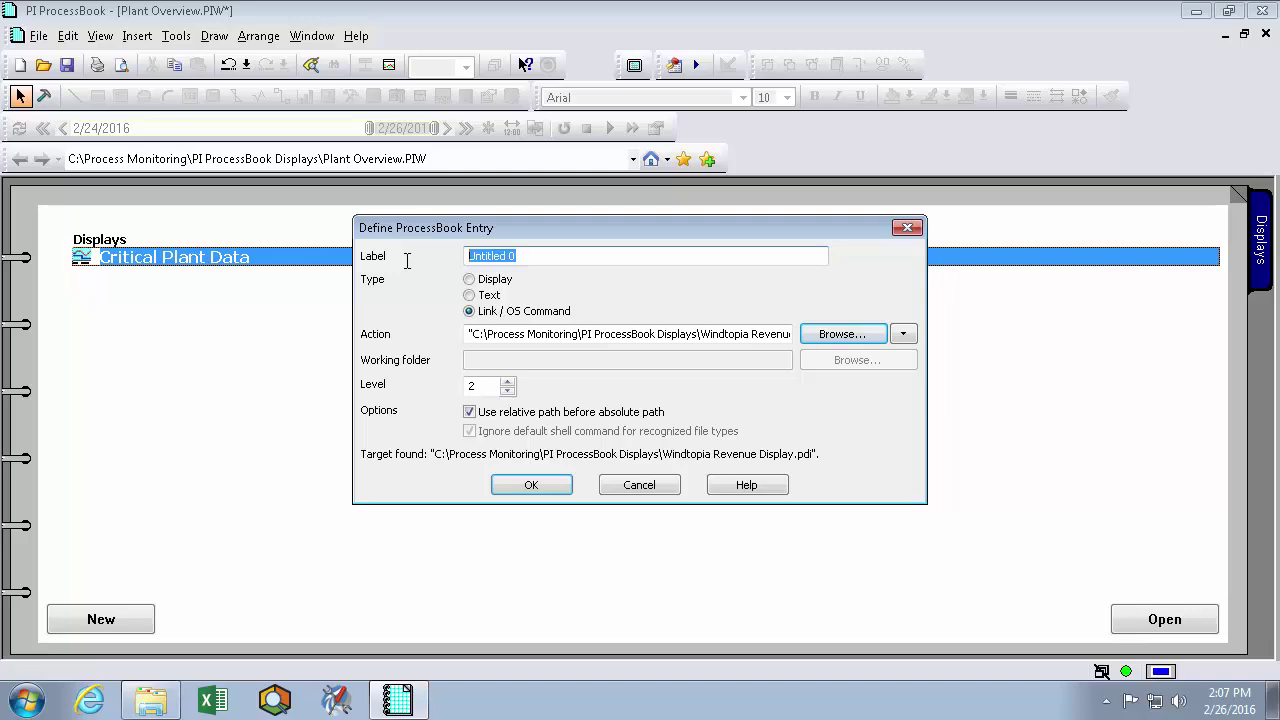
pyautogui.write('Windtopia Revenue')
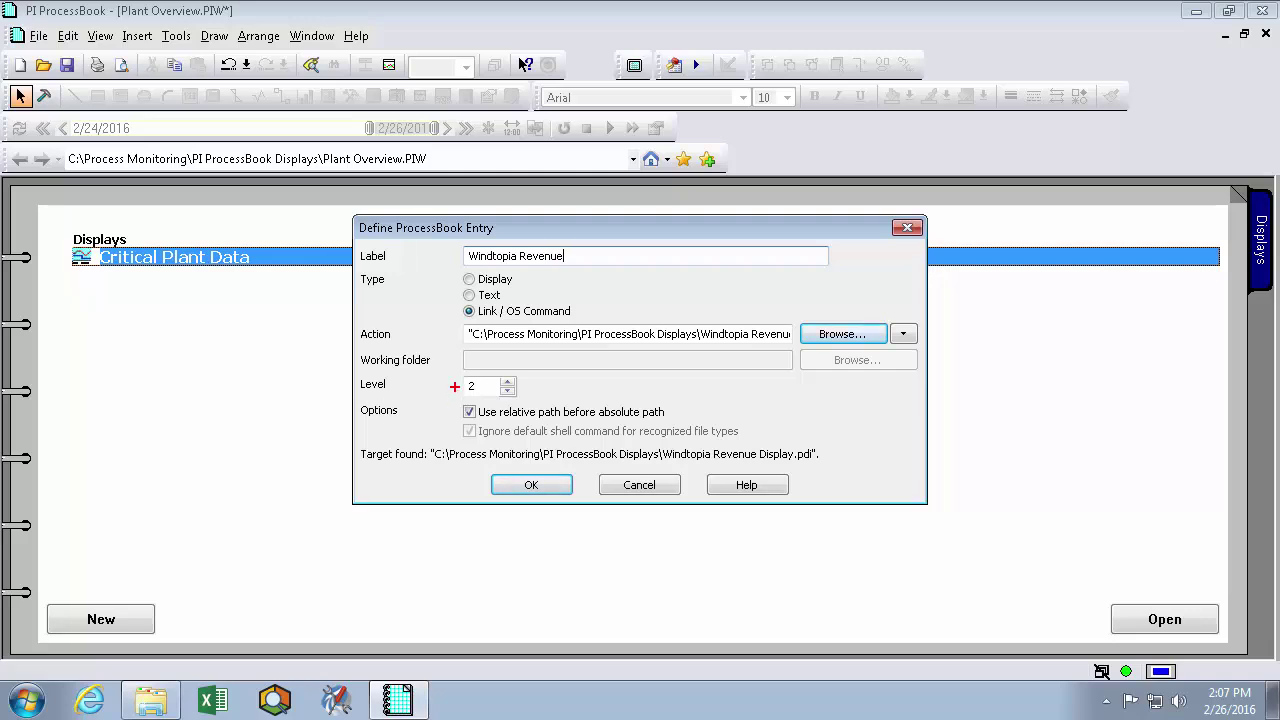
pyautogui.click(532, 485)
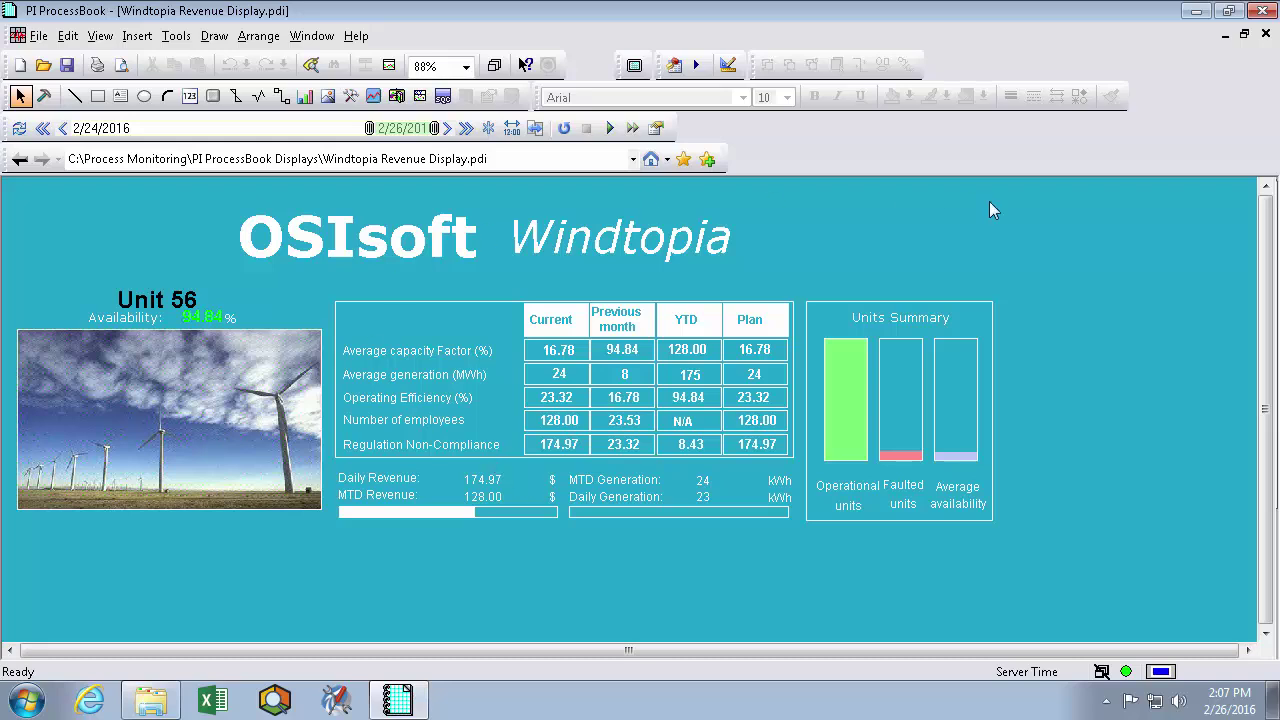
# - Close the Windtopia Revenue display window to return to the Plant Overview book
pyautogui.click(1266, 34)
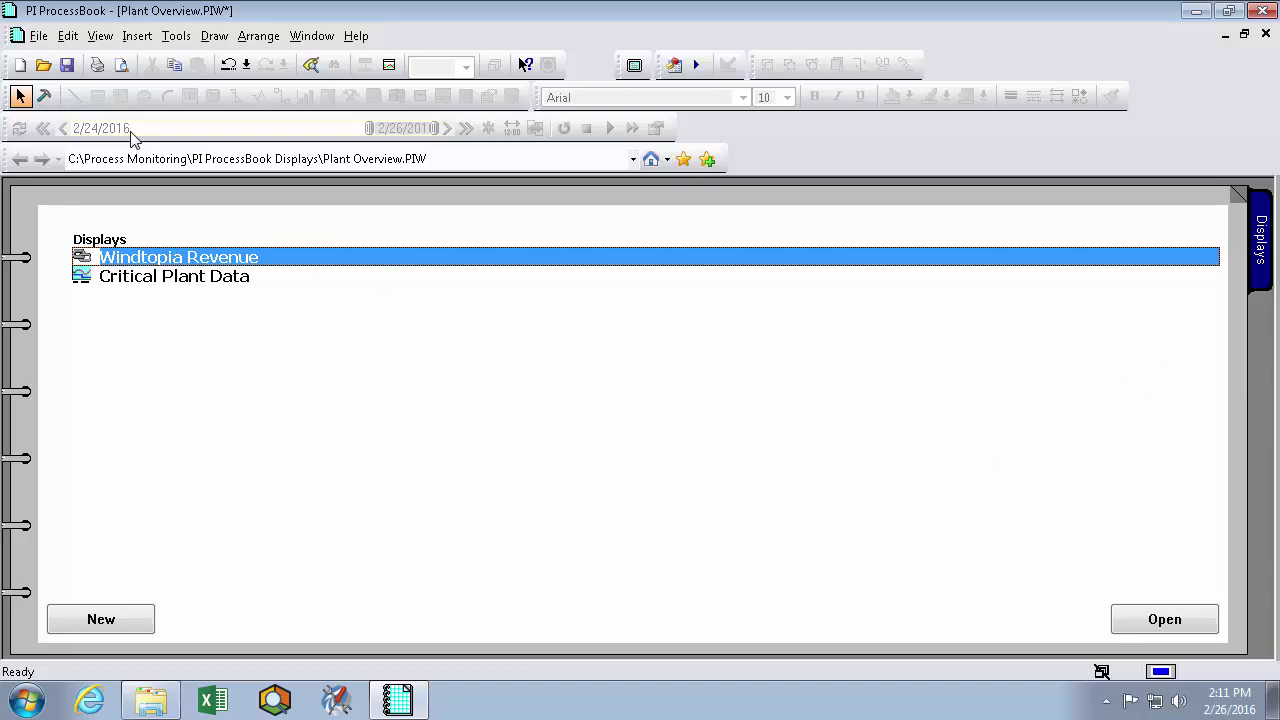
# - Add a Text entry labelled Other Links at outline level 1
pyautogui.click(38, 36)
pyautogui.click(60, 59)
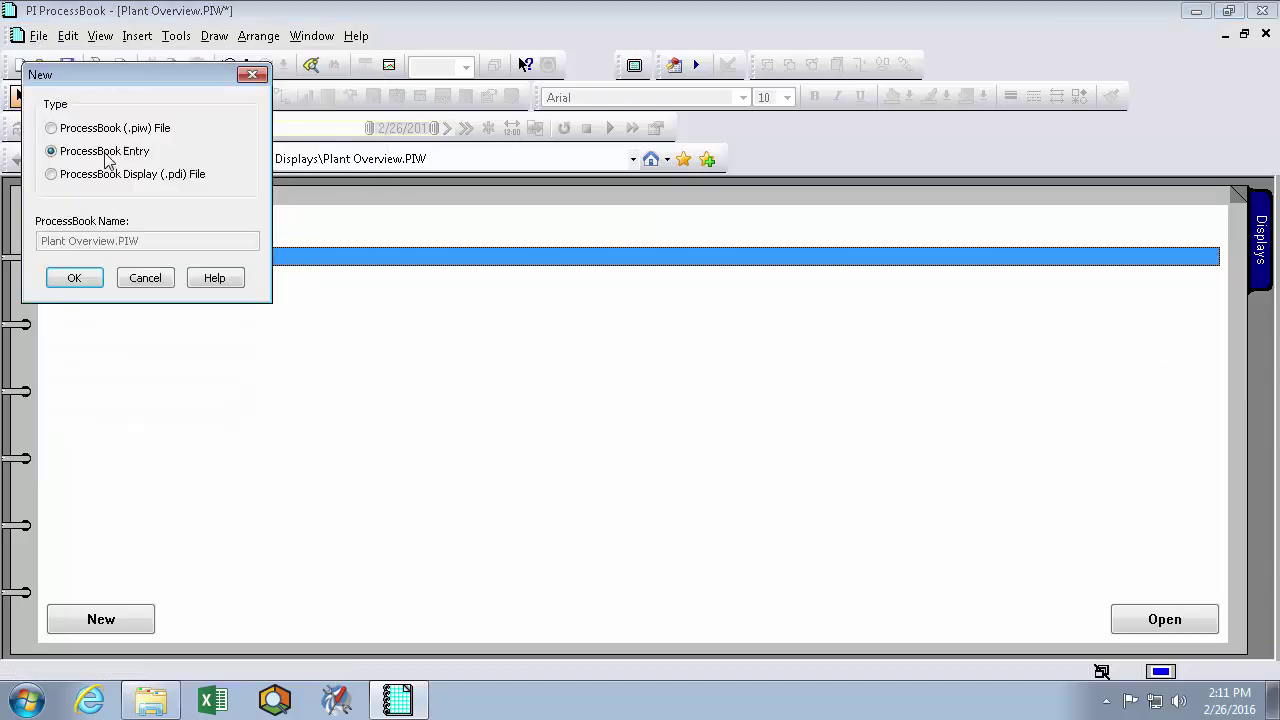
pyautogui.click(73, 279)
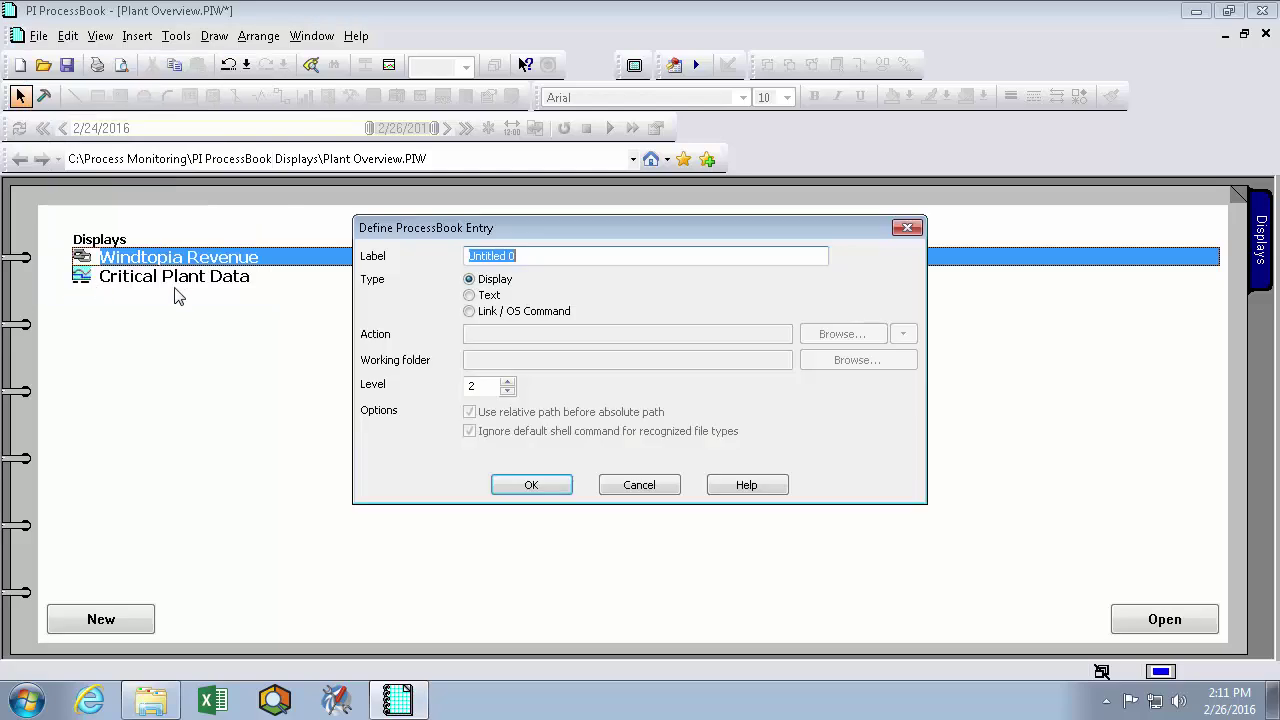
pyautogui.click(488, 295)
pyautogui.write('Other Links')
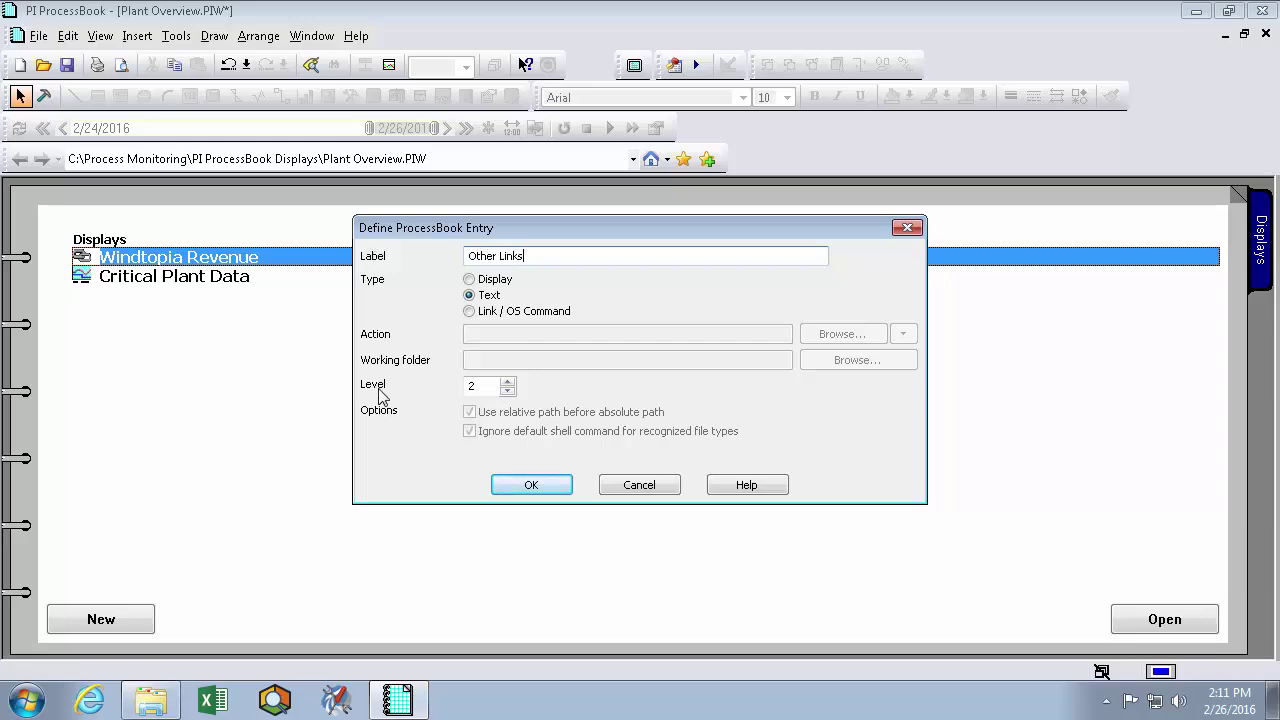
pyautogui.click(508, 381)
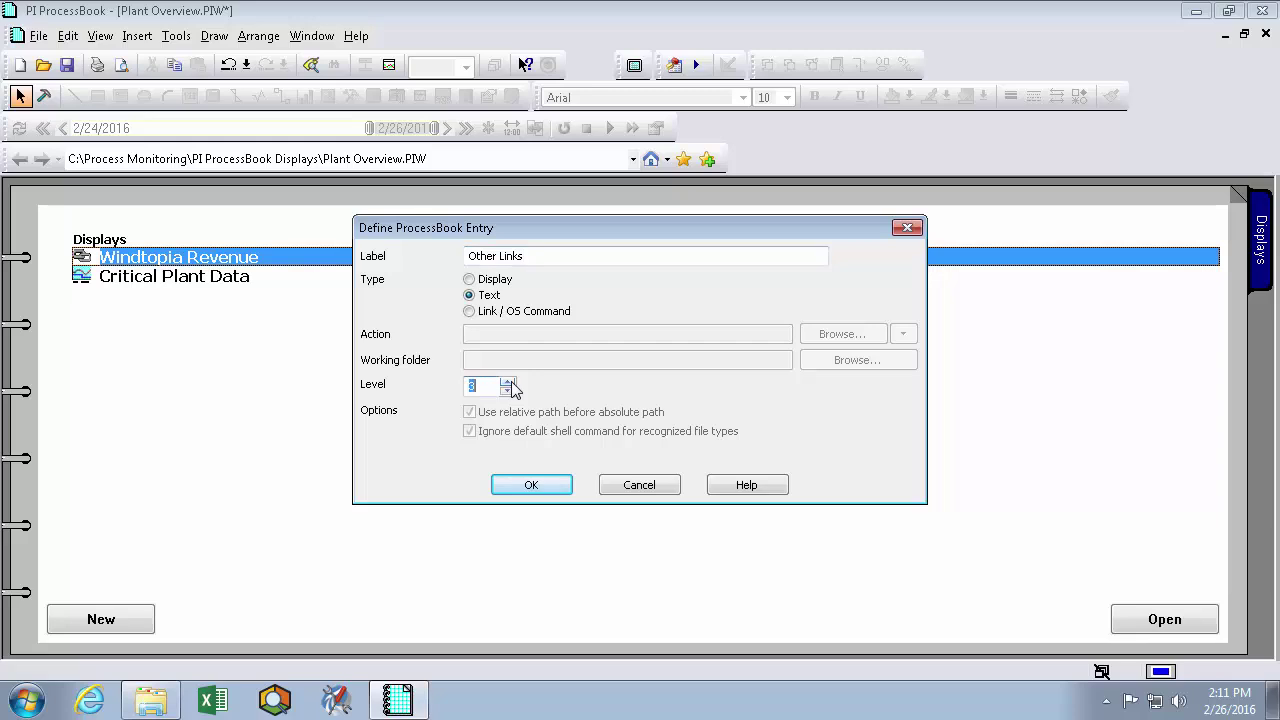
pyautogui.click(508, 390)
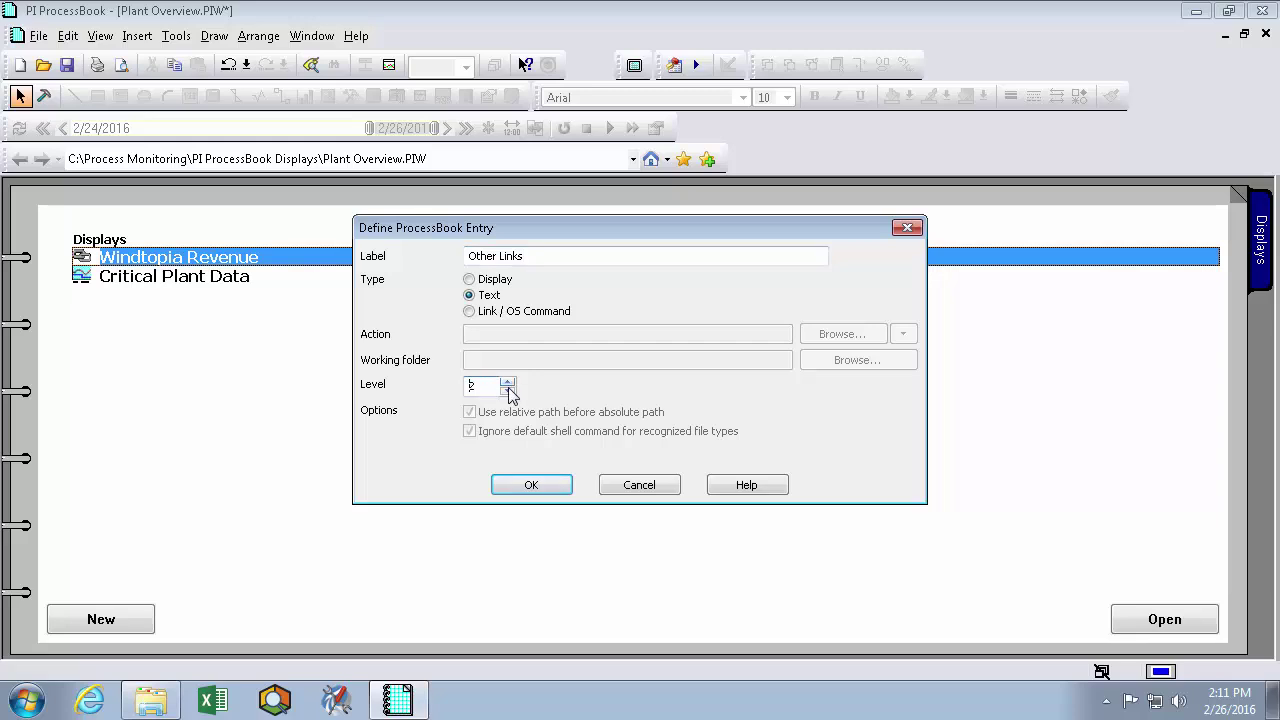
pyautogui.click(535, 485)
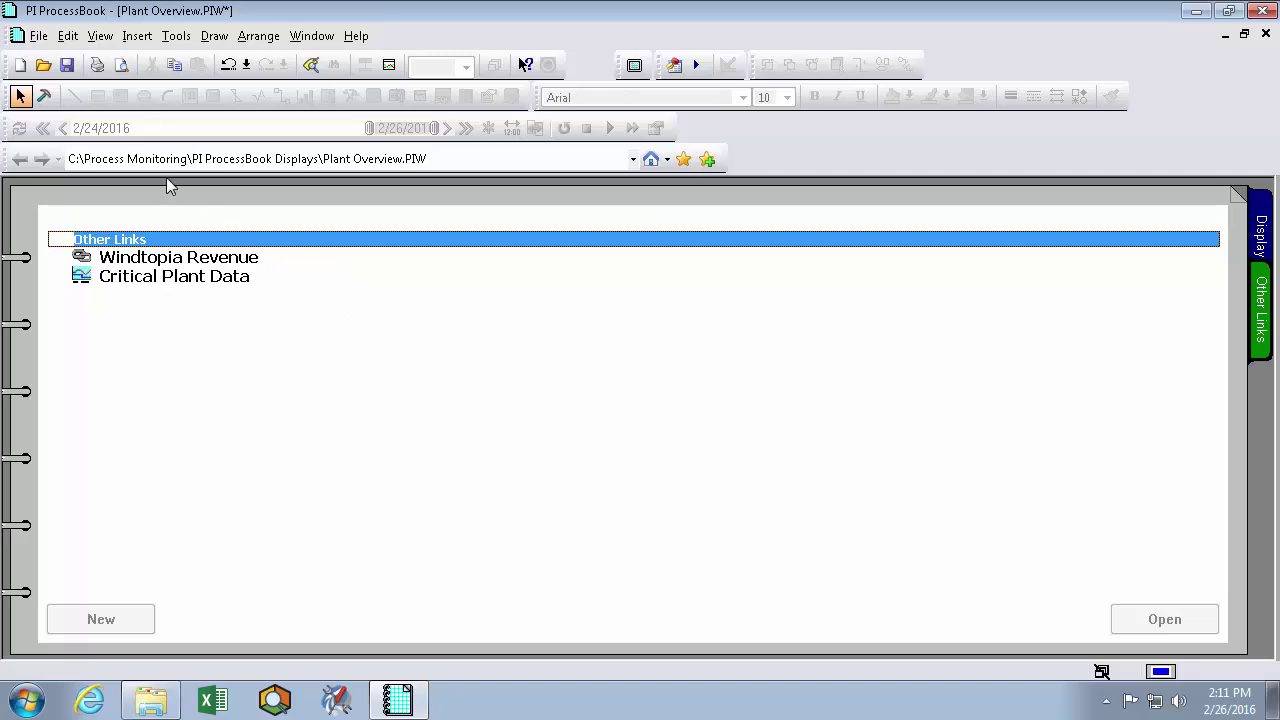
# - Return to edit mode and show the Plant Overview book in outline view
pyautogui.click(44, 96)
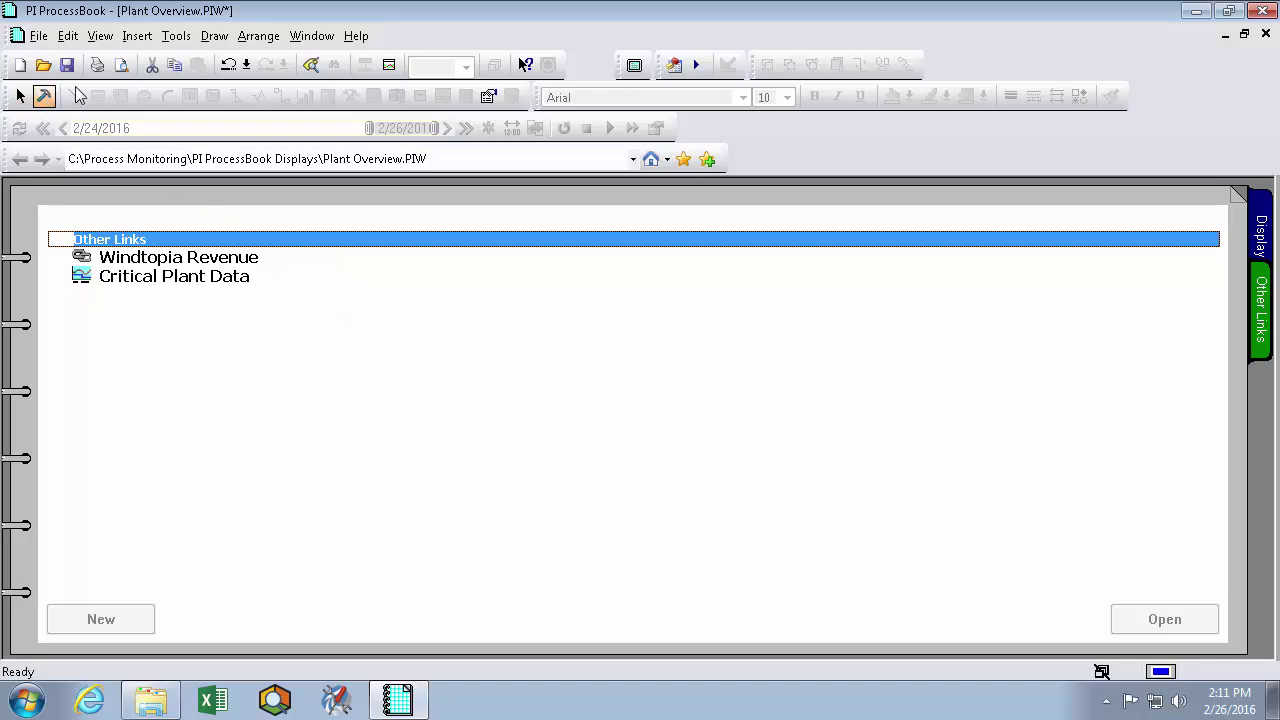
pyautogui.click(100, 40)
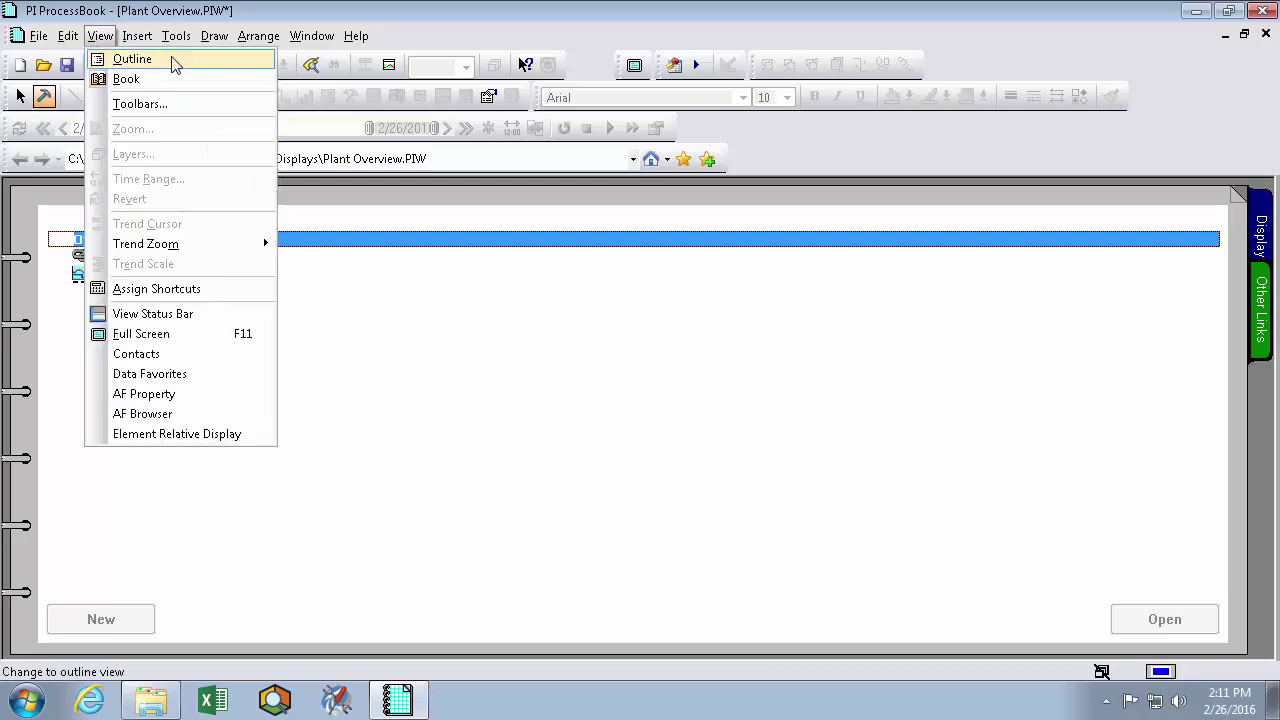
pyautogui.moveTo(156, 59); pyautogui.dragTo(281, 66)
pyautogui.click(171, 59)
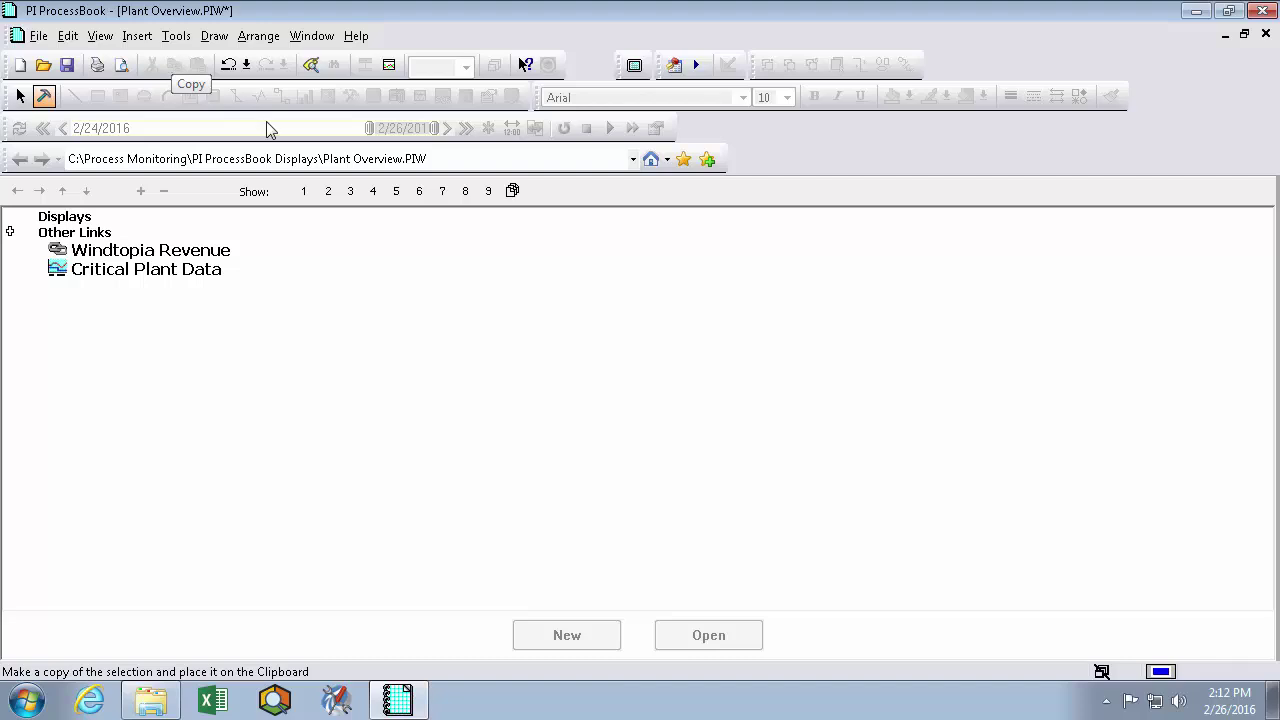
# - Try selecting and dragging the Windtopia Revenue and Other Links entries in the outline
pyautogui.click(302, 254)
pyautogui.click(104, 234)
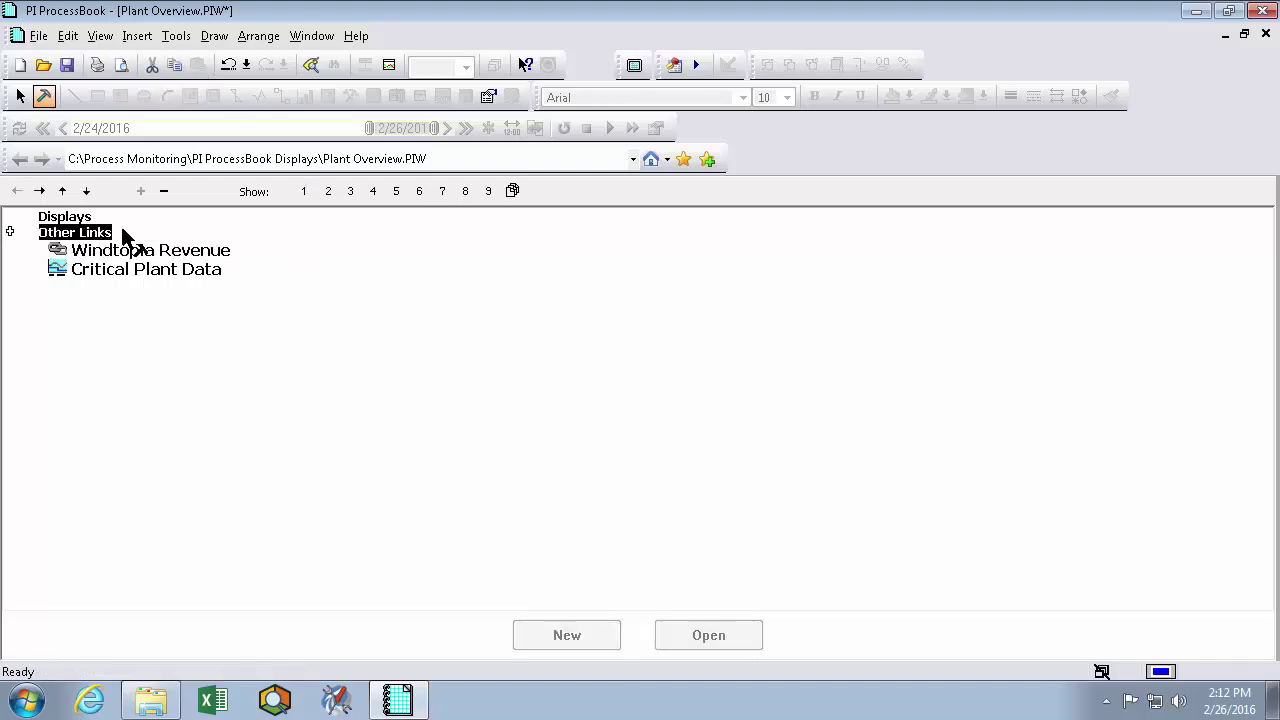
pyautogui.moveTo(120, 215); pyautogui.dragTo(152, 215)
pyautogui.moveTo(234, 250)
pyautogui.mouseDown()
pyautogui.moveTo(300, 250)
pyautogui.moveTo(304, 272)
pyautogui.moveTo(324, 277)
pyautogui.mouseUp()
pyautogui.press('Escape')
# - Move Windtopia Revenue and Critical Plant Data up under the Displays heading
pyautogui.click(194, 256)
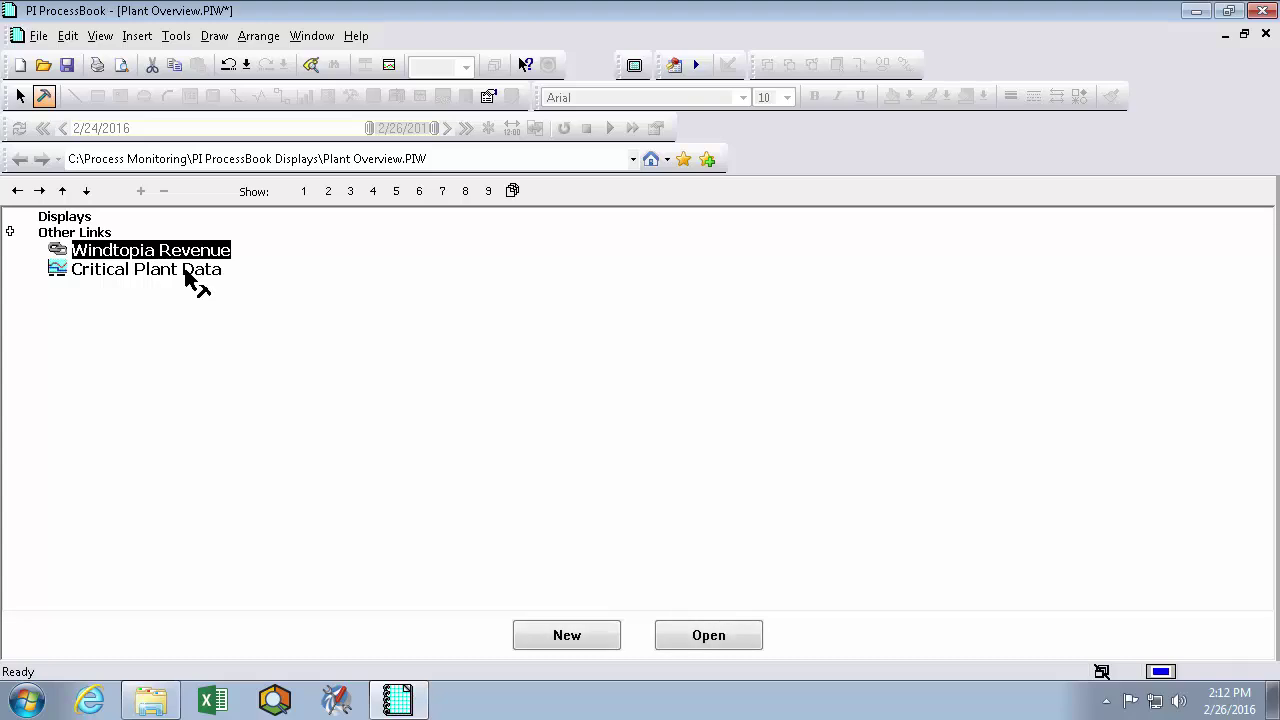
pyautogui.keyDown('ctrl'); pyautogui.click(185, 272); pyautogui.keyUp('ctrl')
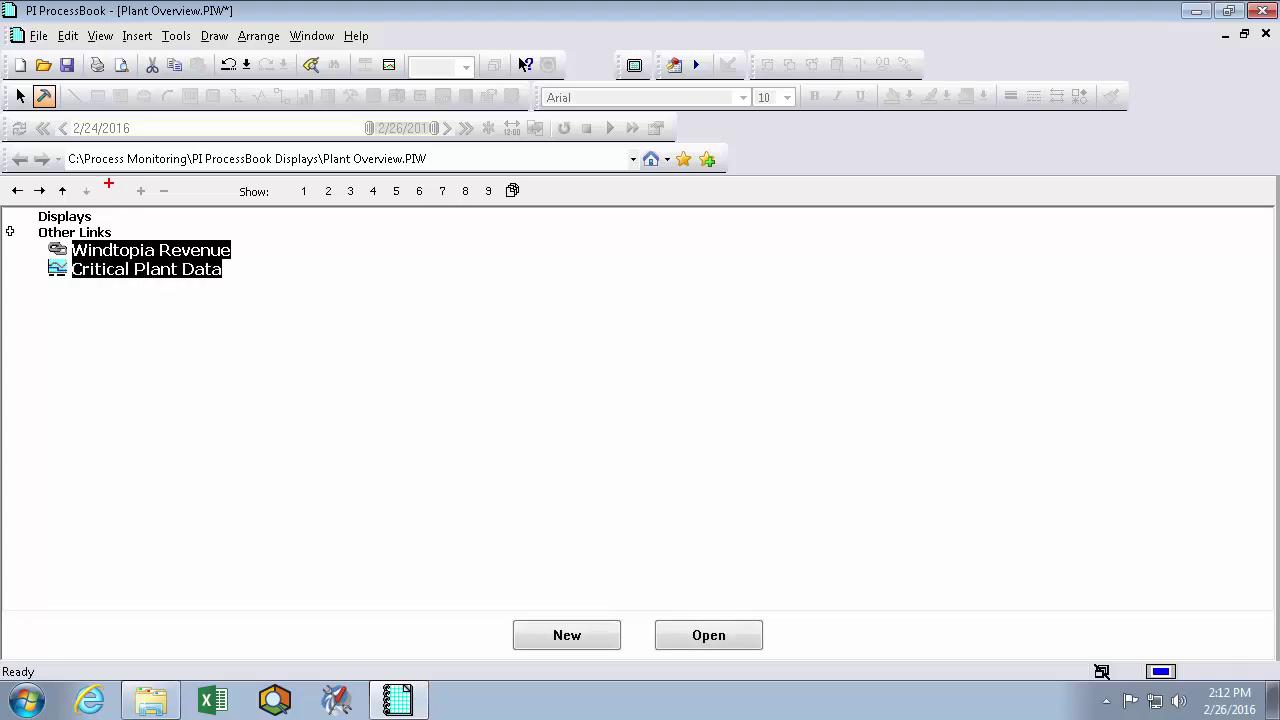
pyautogui.moveTo(109, 180); pyautogui.dragTo(17, 201)
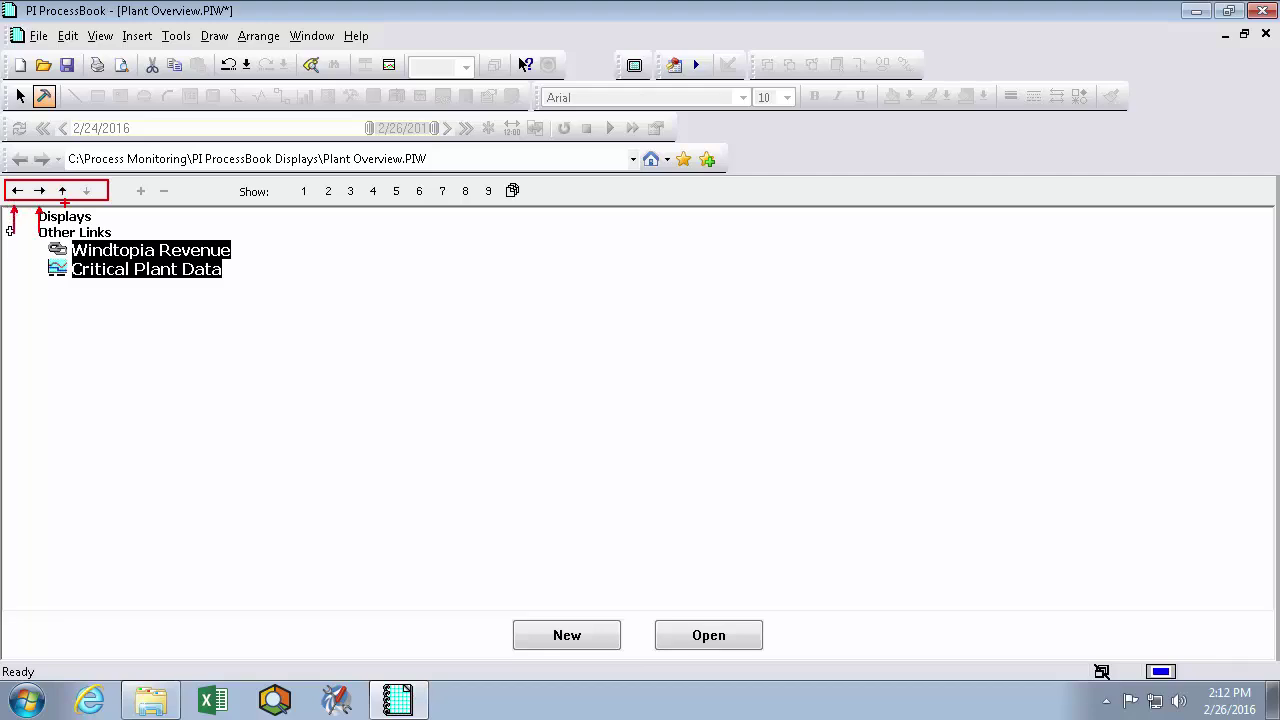
pyautogui.moveTo(64, 203)
pyautogui.mouseDown()
pyautogui.moveTo(64, 226)
pyautogui.moveTo(95, 245)
pyautogui.mouseUp()
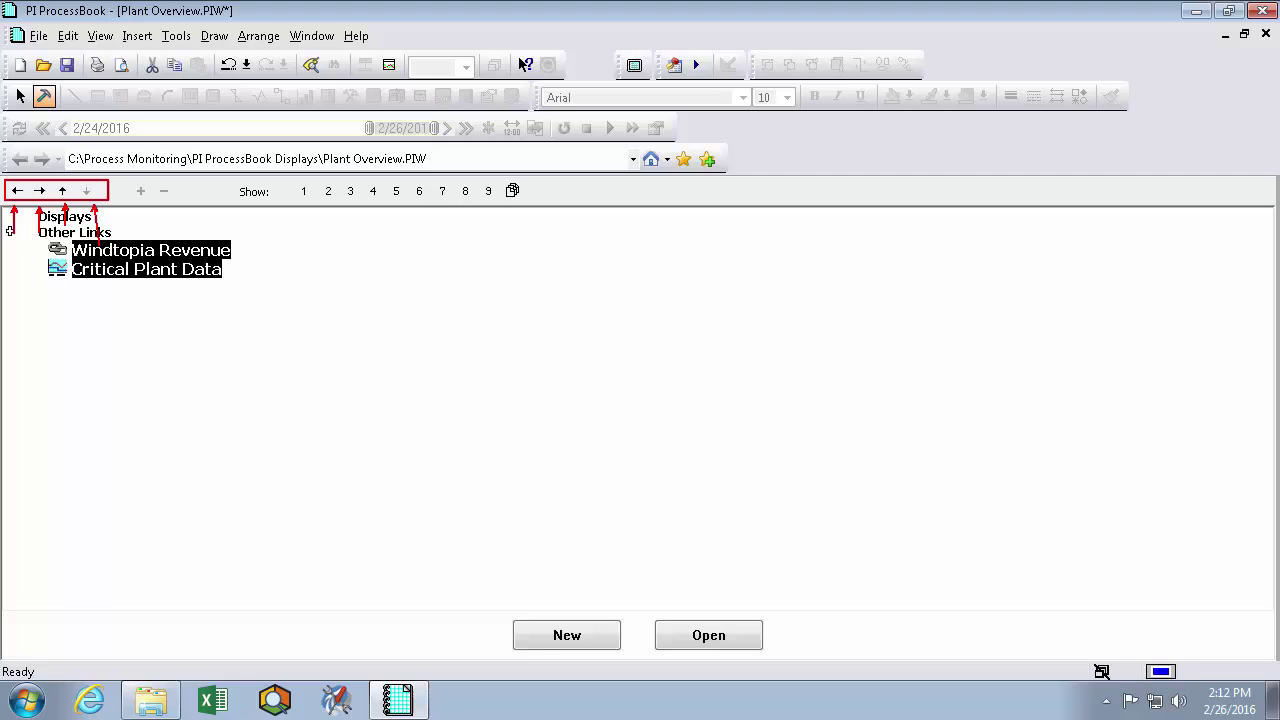
pyautogui.click(62, 190)
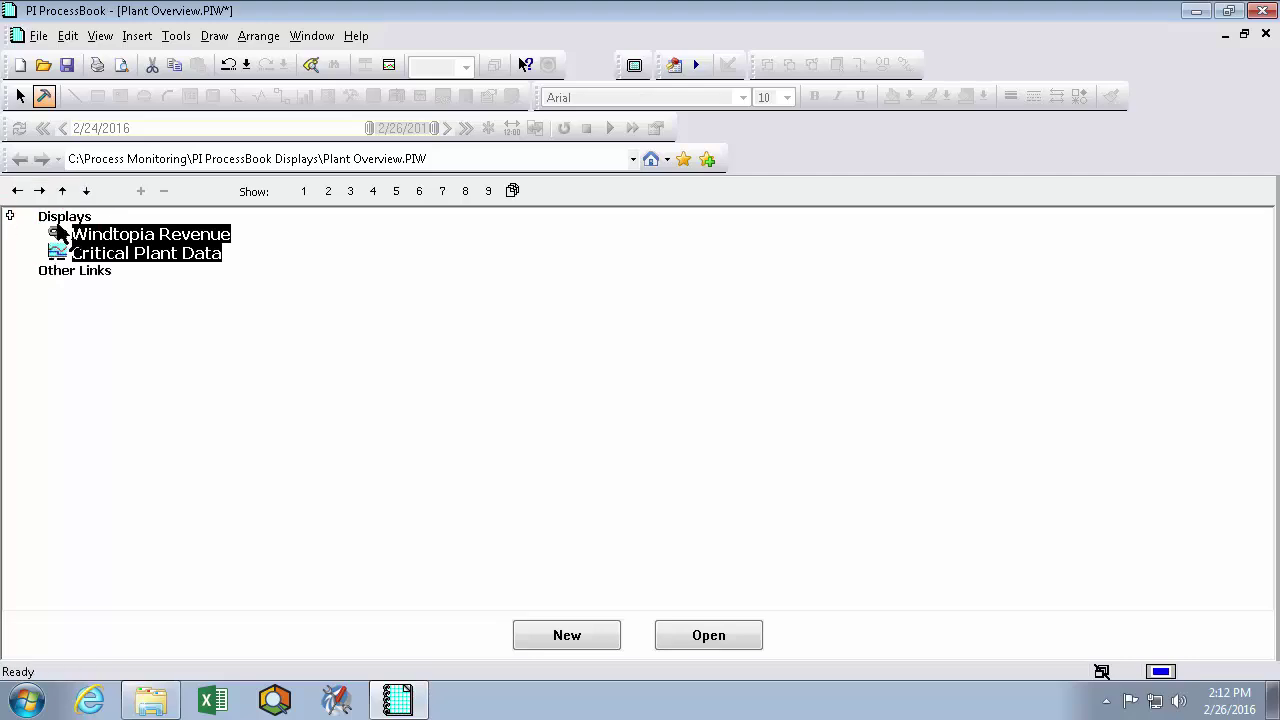
pyautogui.click(12, 218)
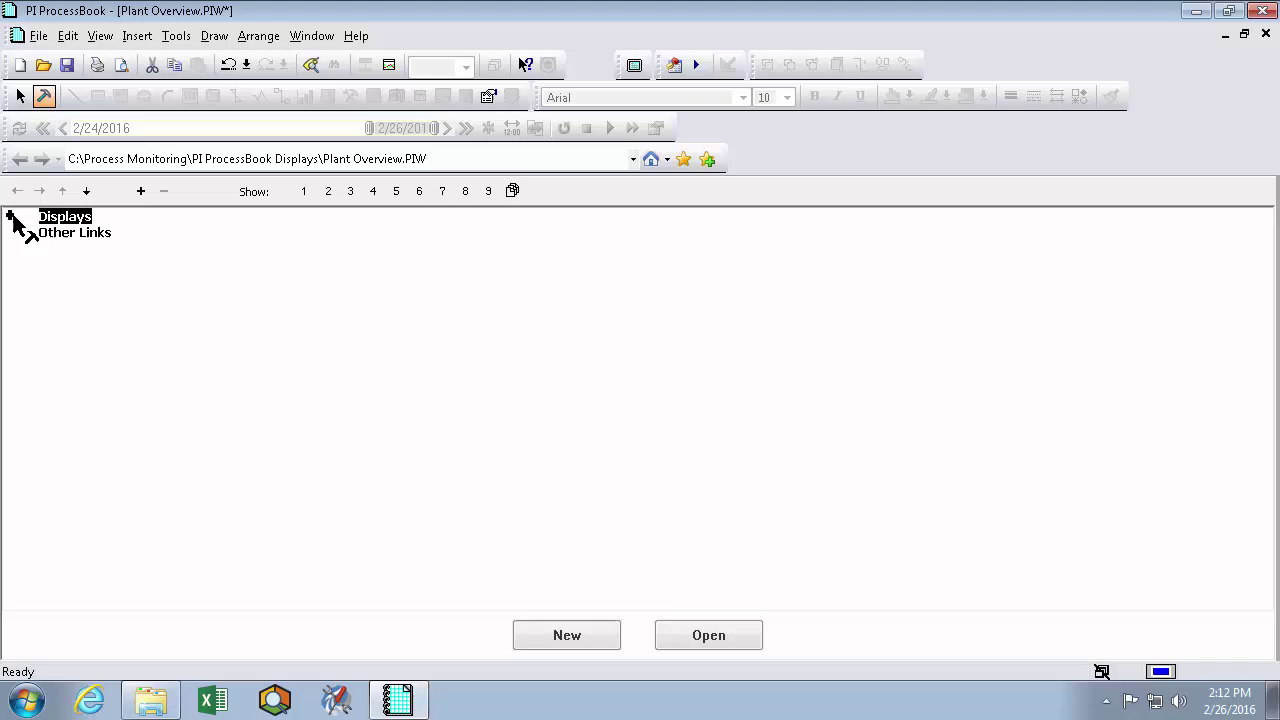
pyautogui.click(11, 217)
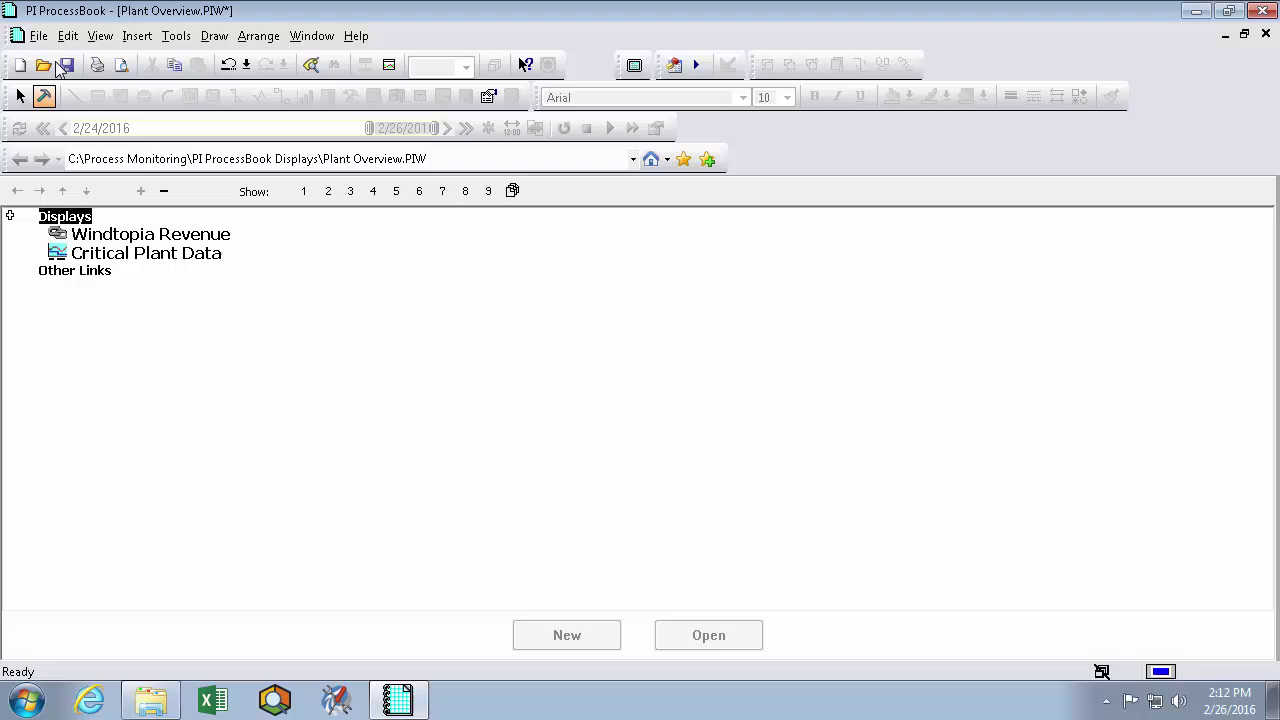
# - Start a new ProcessBook entry of type Link / OS Command
pyautogui.click(38, 35)
pyautogui.click(50, 57)
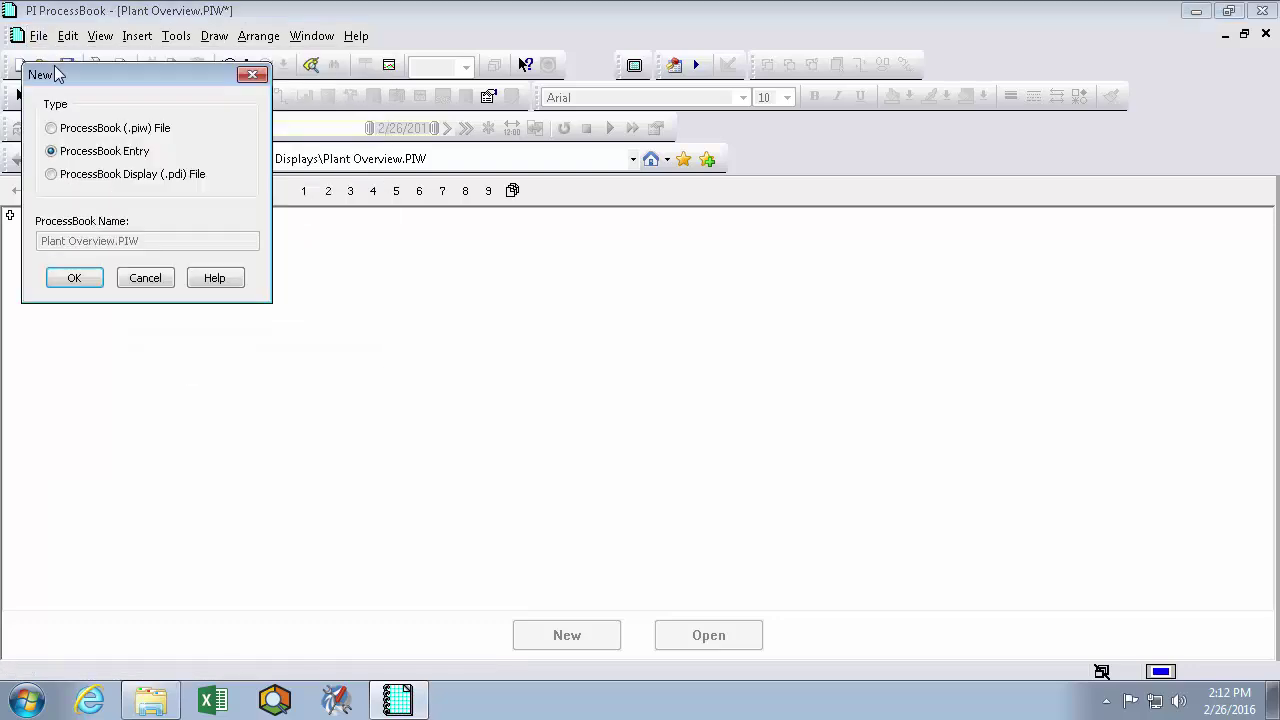
pyautogui.click(78, 277)
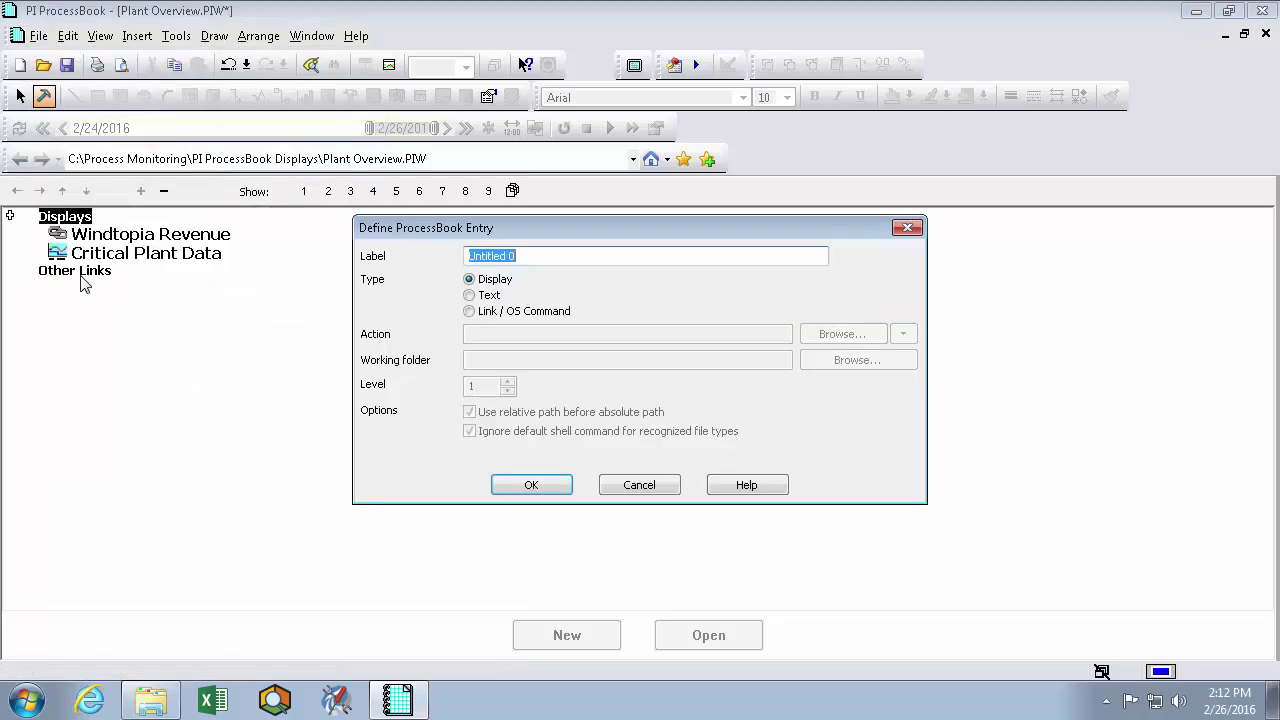
pyautogui.click(470, 312)
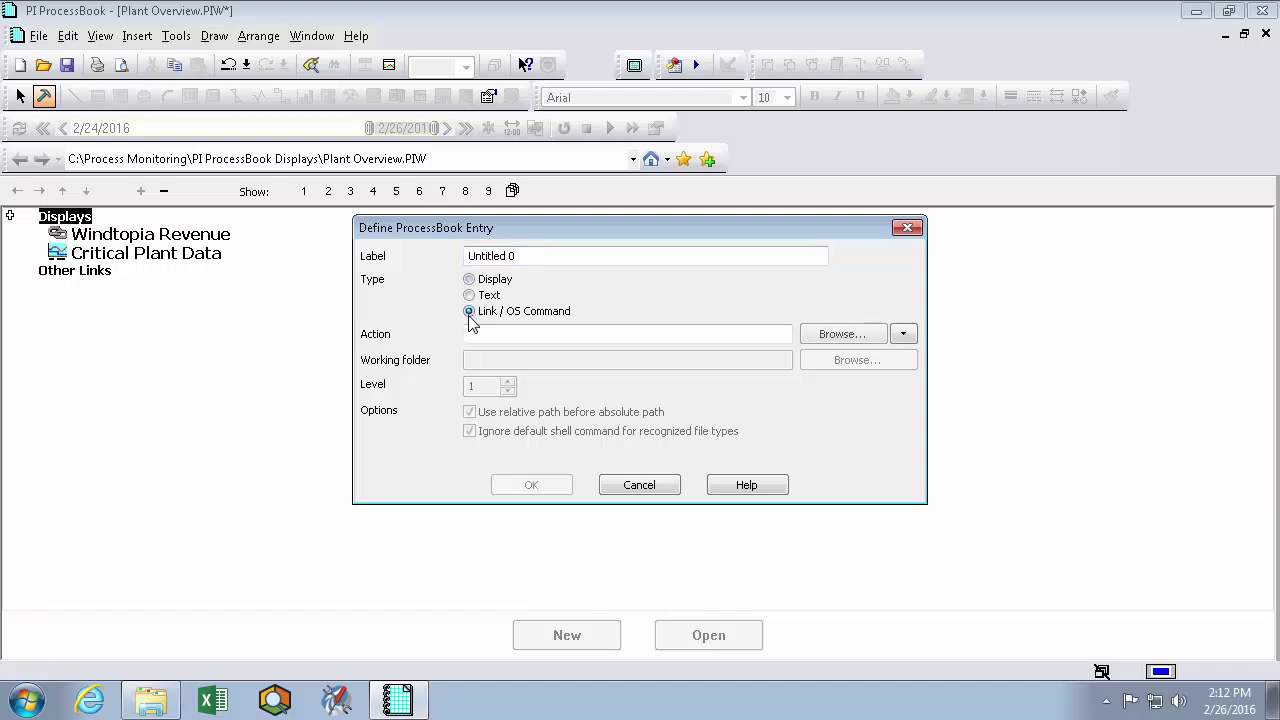
# - Target Plant Data Source Configuration.xlsx in Process Monitoring and label it Plant Data Source Configuration
pyautogui.click(823, 342)
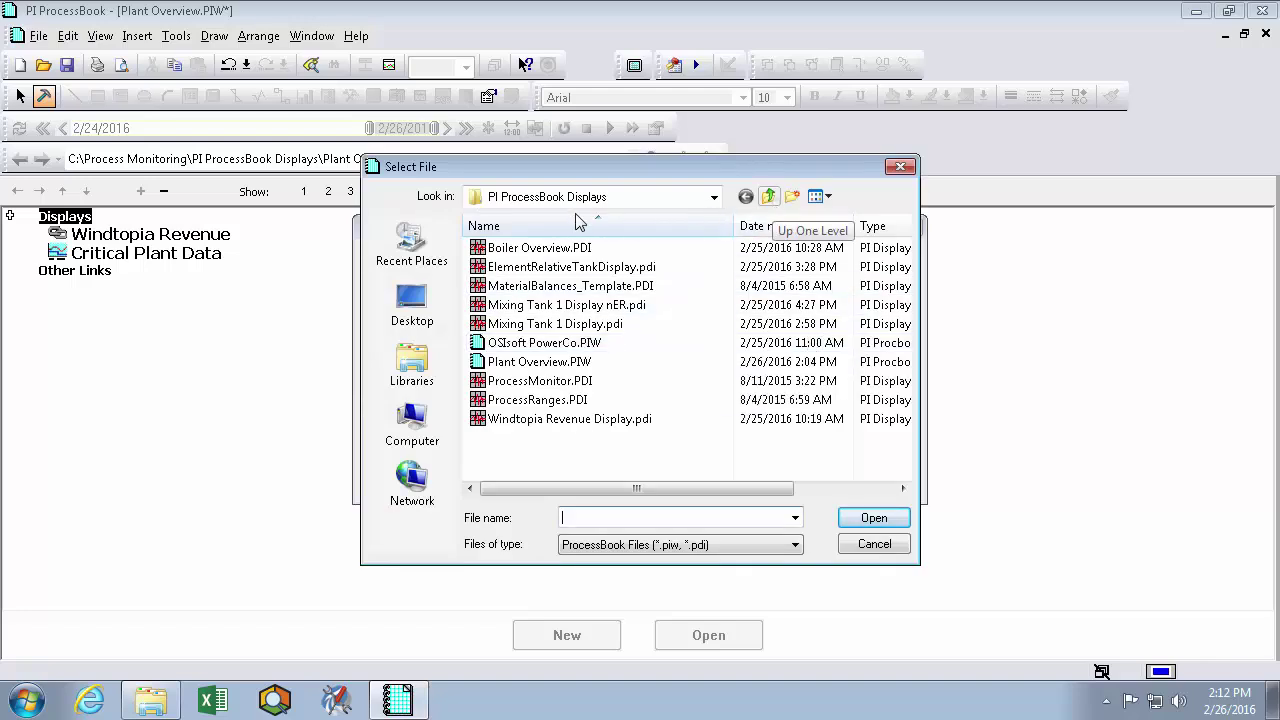
pyautogui.click(769, 197)
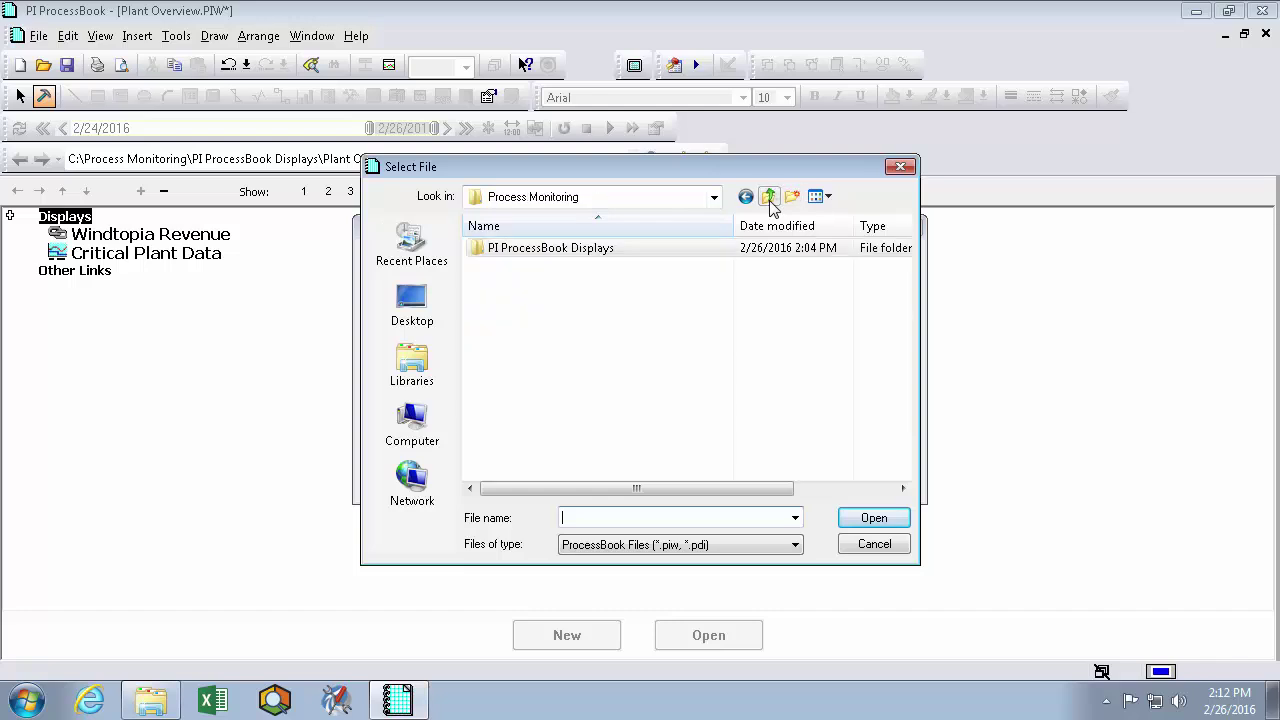
pyautogui.click(795, 544)
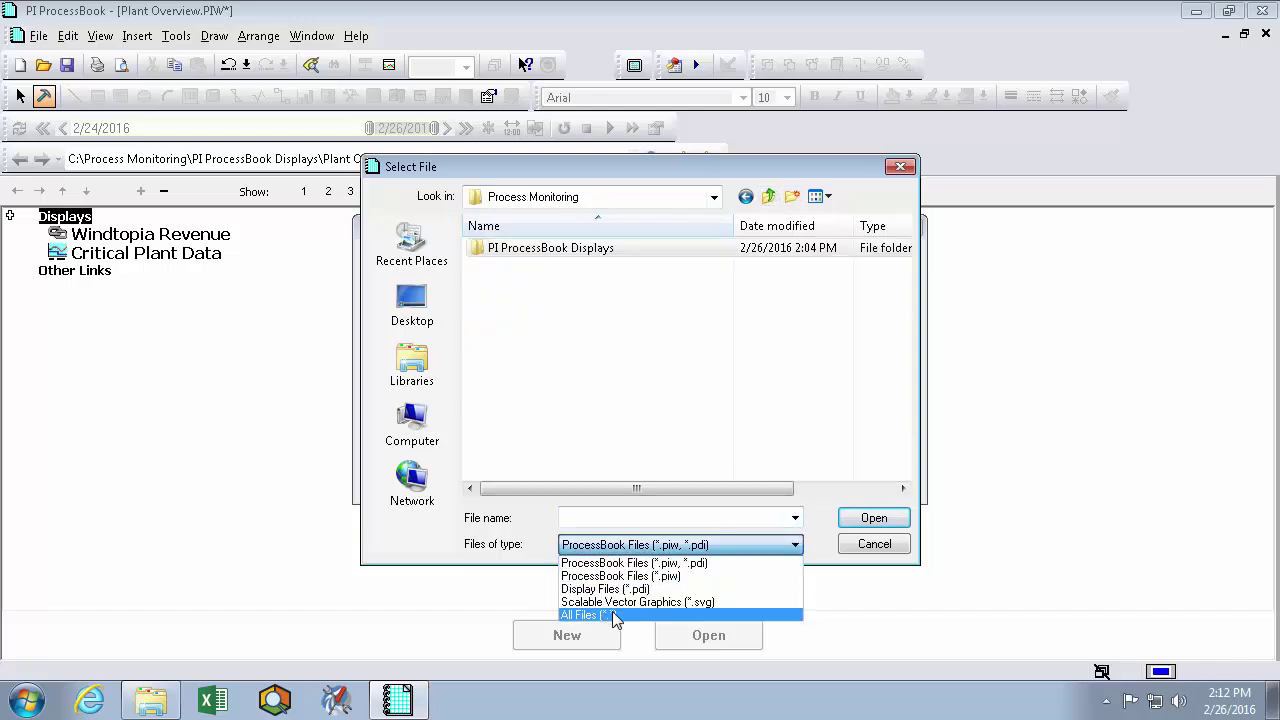
pyautogui.click(614, 616)
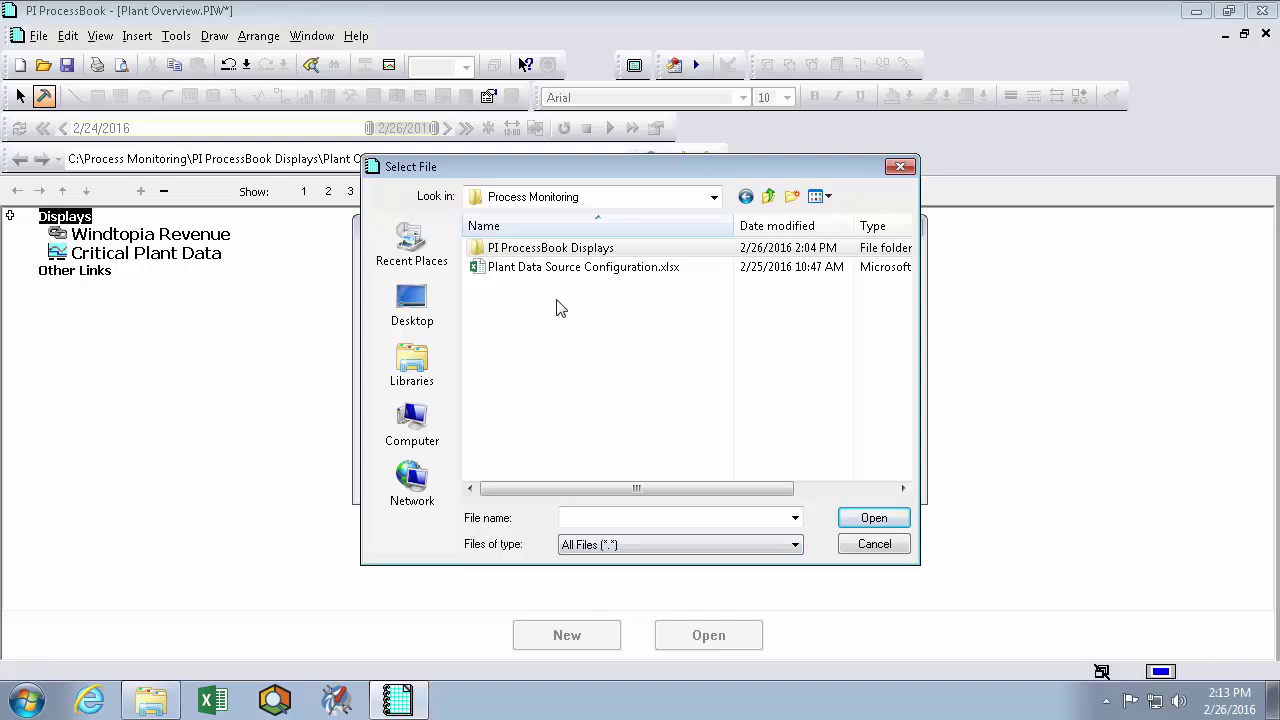
pyautogui.click(578, 268)
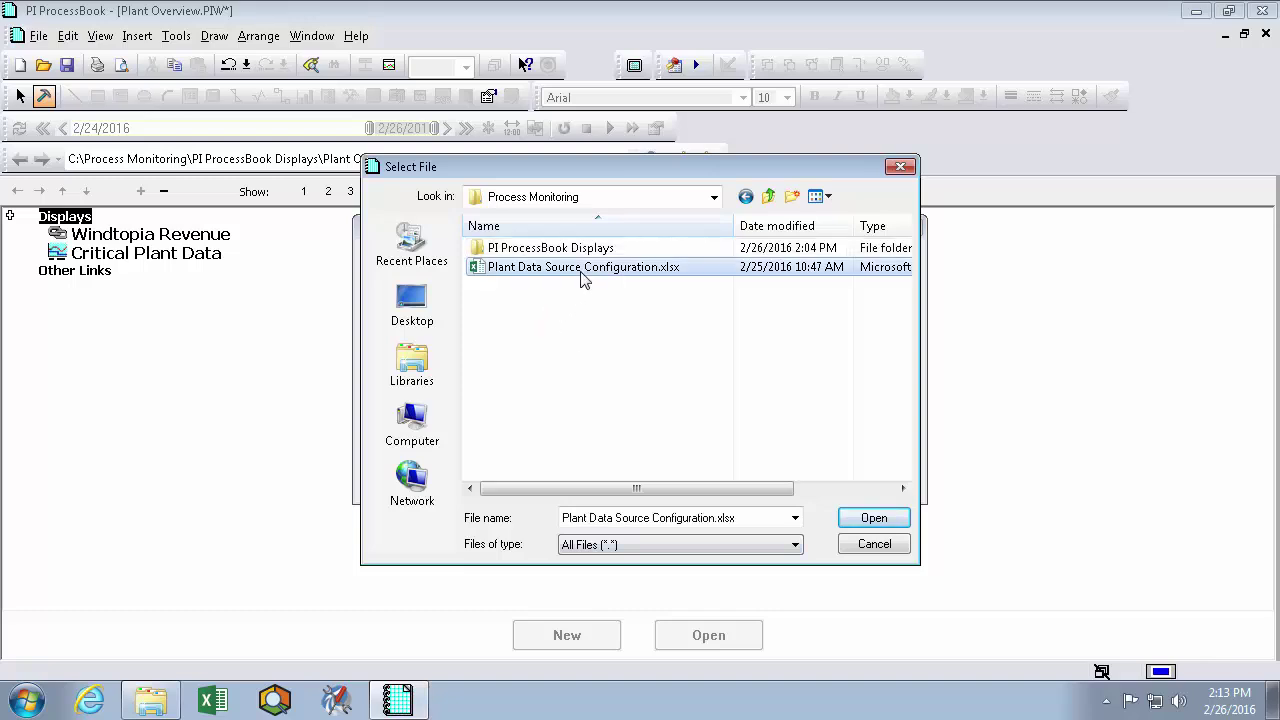
pyautogui.click(874, 518)
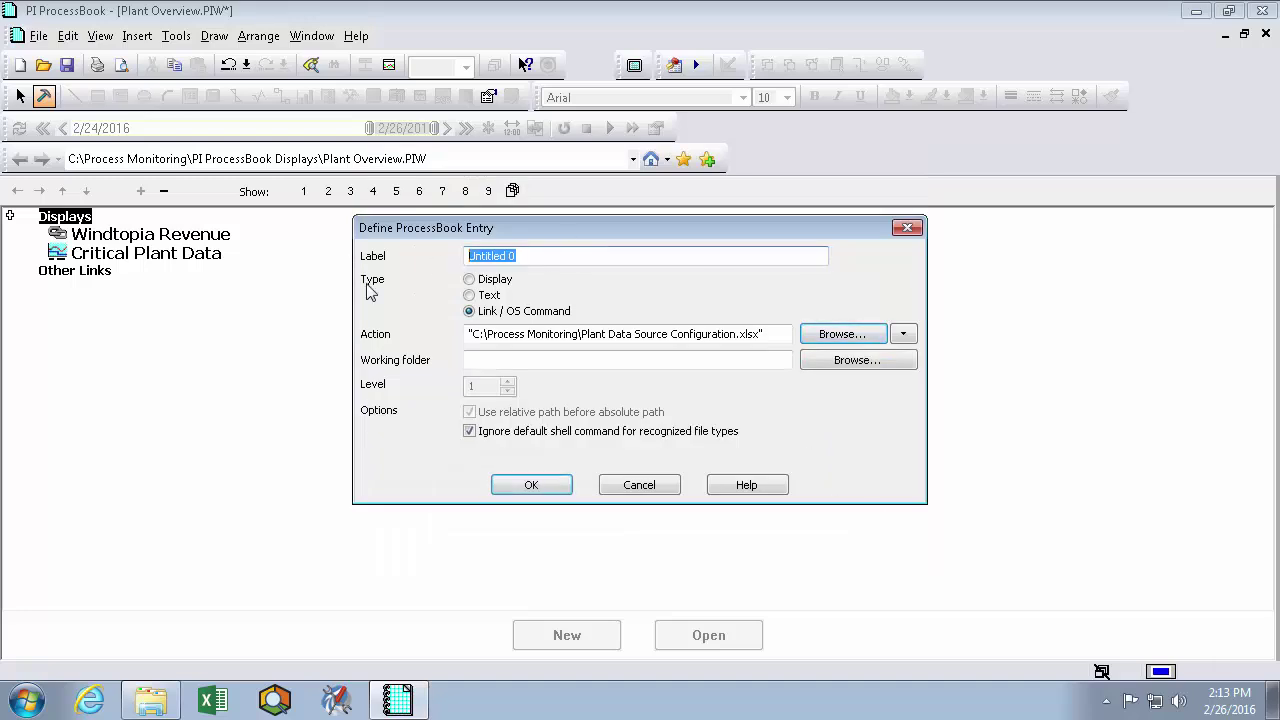
pyautogui.write('P')
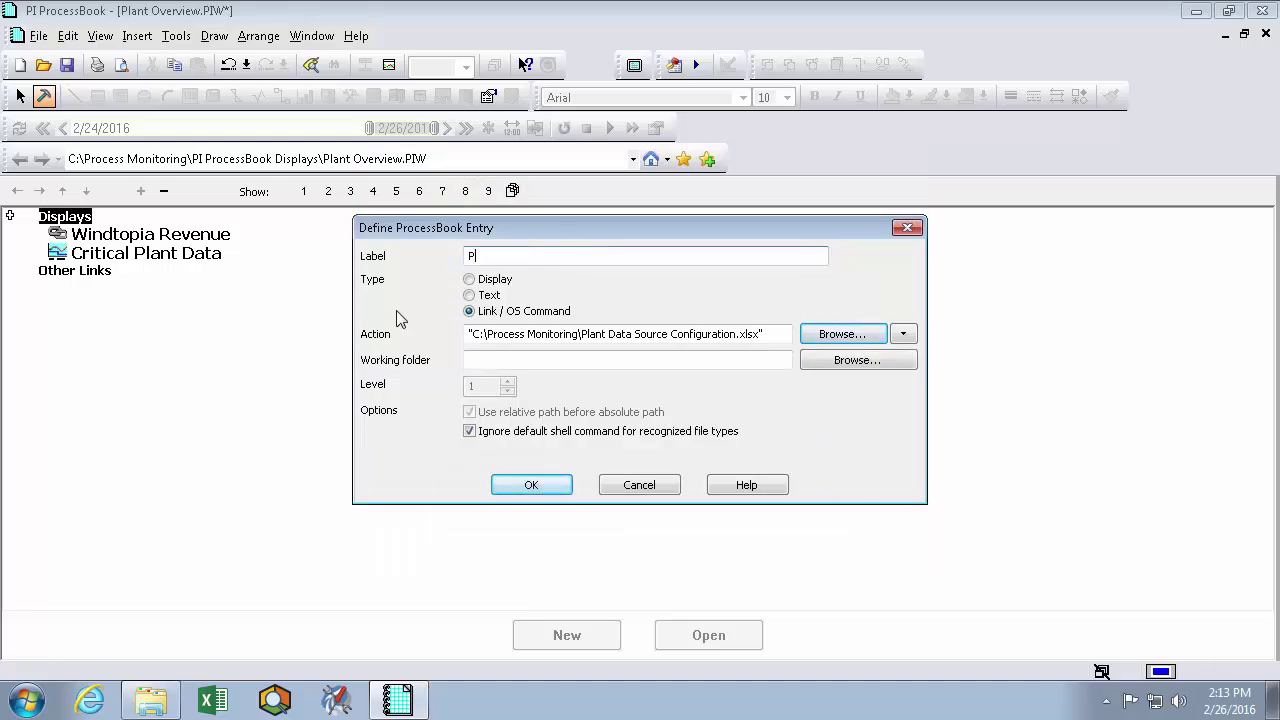
pyautogui.write('lant Data S')
pyautogui.write('ource Config')
pyautogui.write('uration')
pyautogui.click(482, 360)
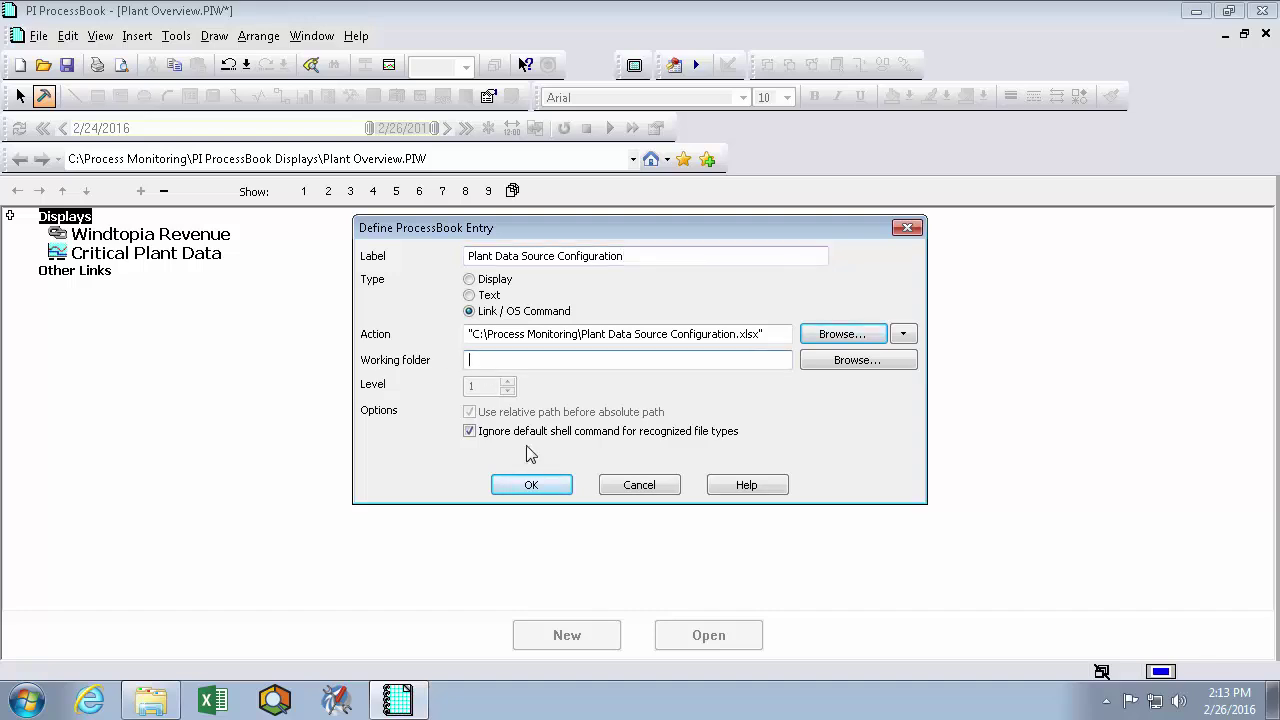
# - Confirm the Excel link entry, then close the workbook when Excel launches
pyautogui.click(536, 484)
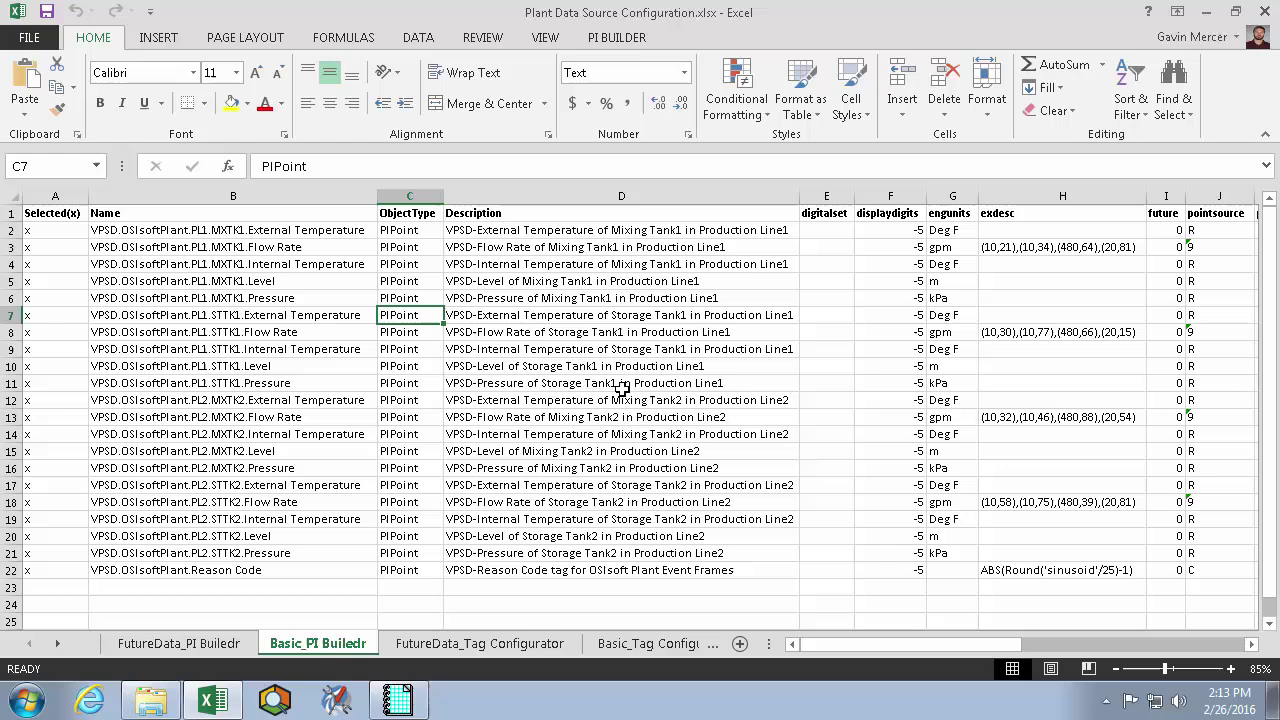
pyautogui.click(1268, 12)
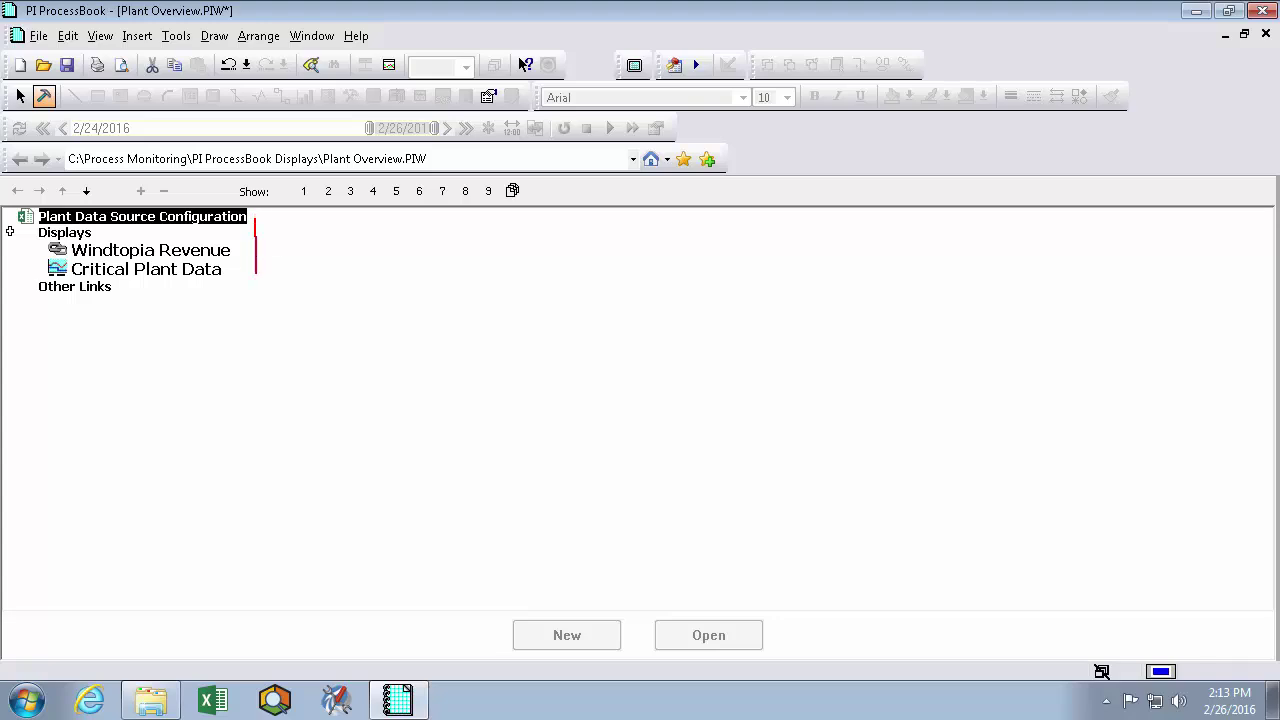
pyautogui.moveTo(256, 272); pyautogui.dragTo(146, 311)
# - Move the Plant Data Source Configuration link below Other Links and indent it
pyautogui.click(87, 192)
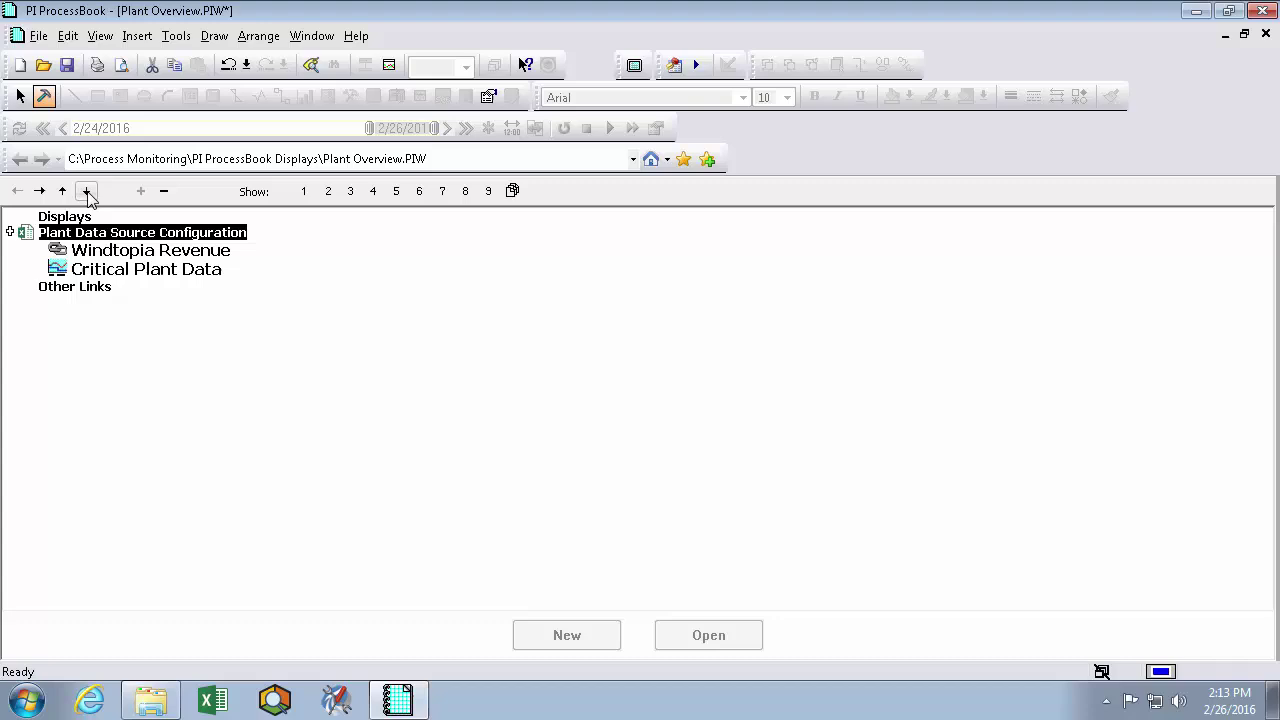
pyautogui.click(87, 192)
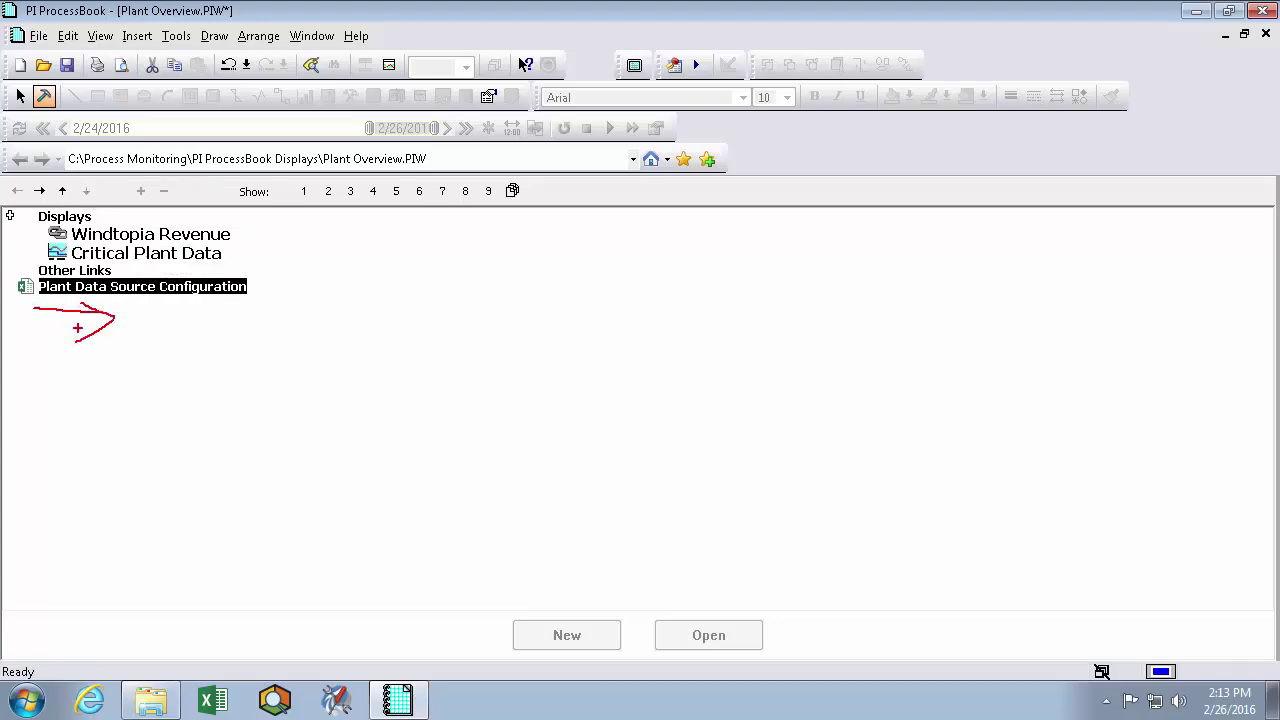
pyautogui.click(40, 191)
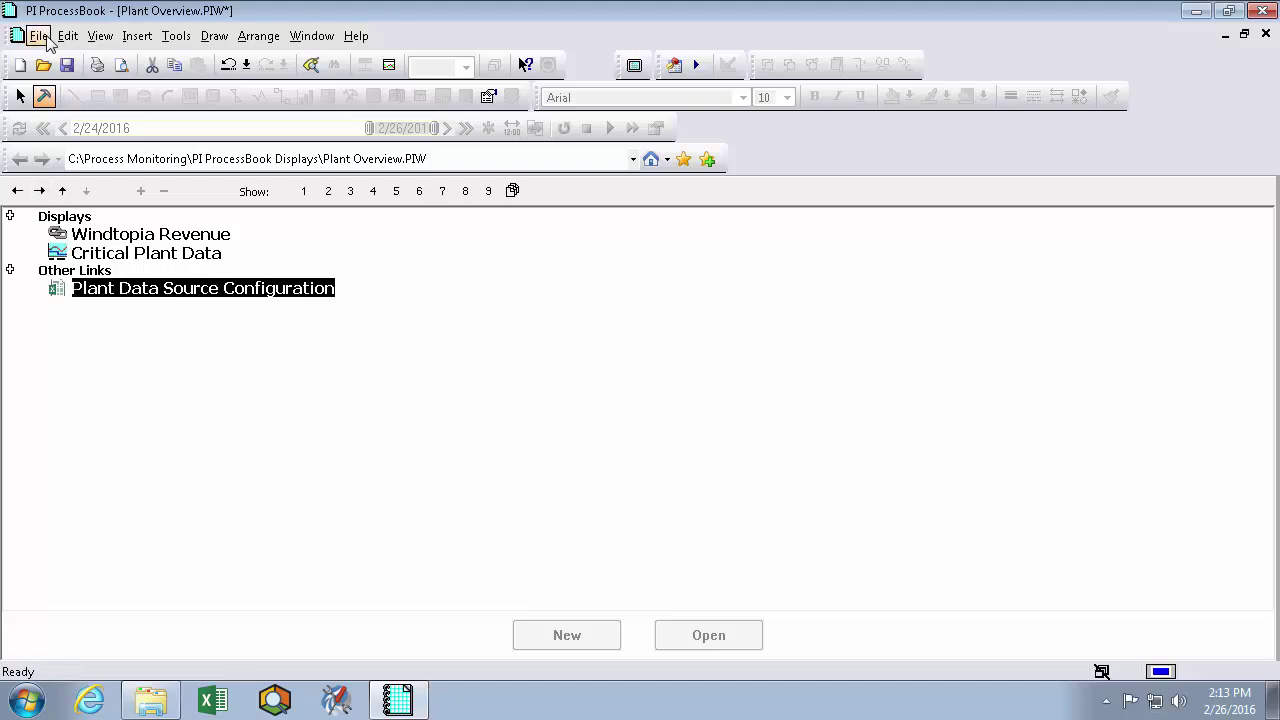
# - Add a new Link / OS Command entry labelled OSIsoft Techsupport Webpage
pyautogui.click(38, 35)
pyautogui.click(53, 58)
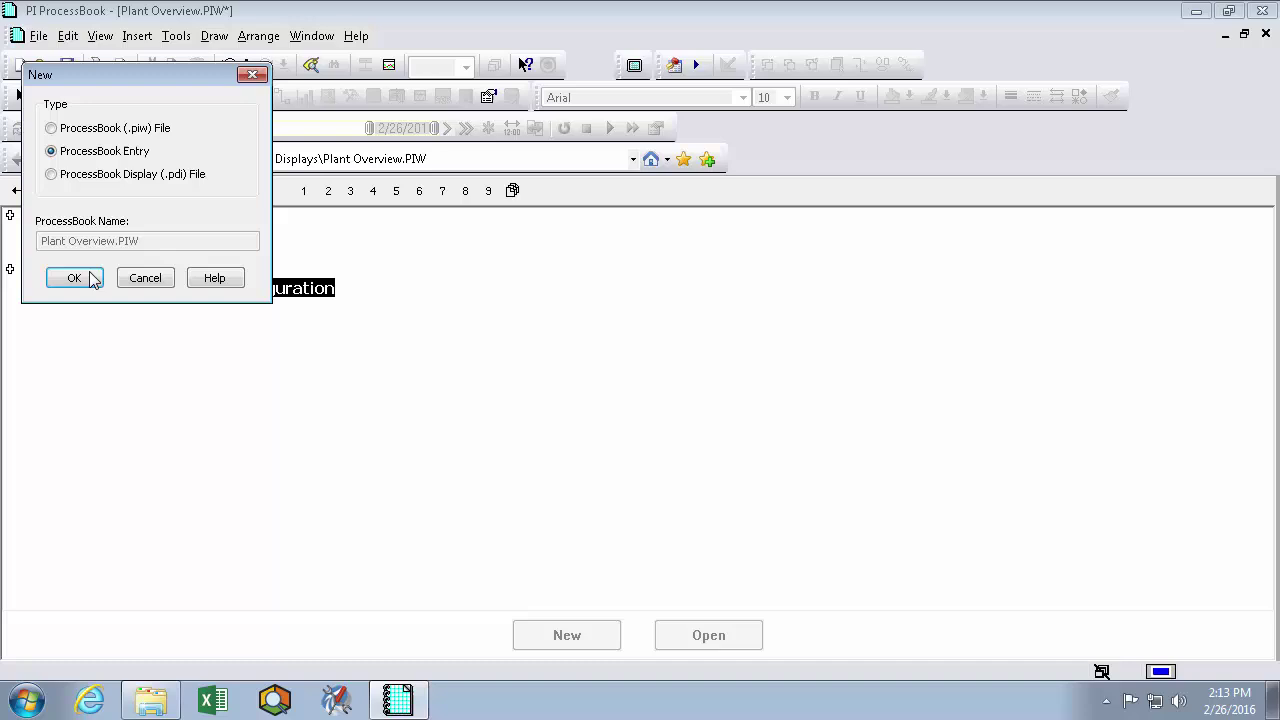
pyautogui.click(88, 278)
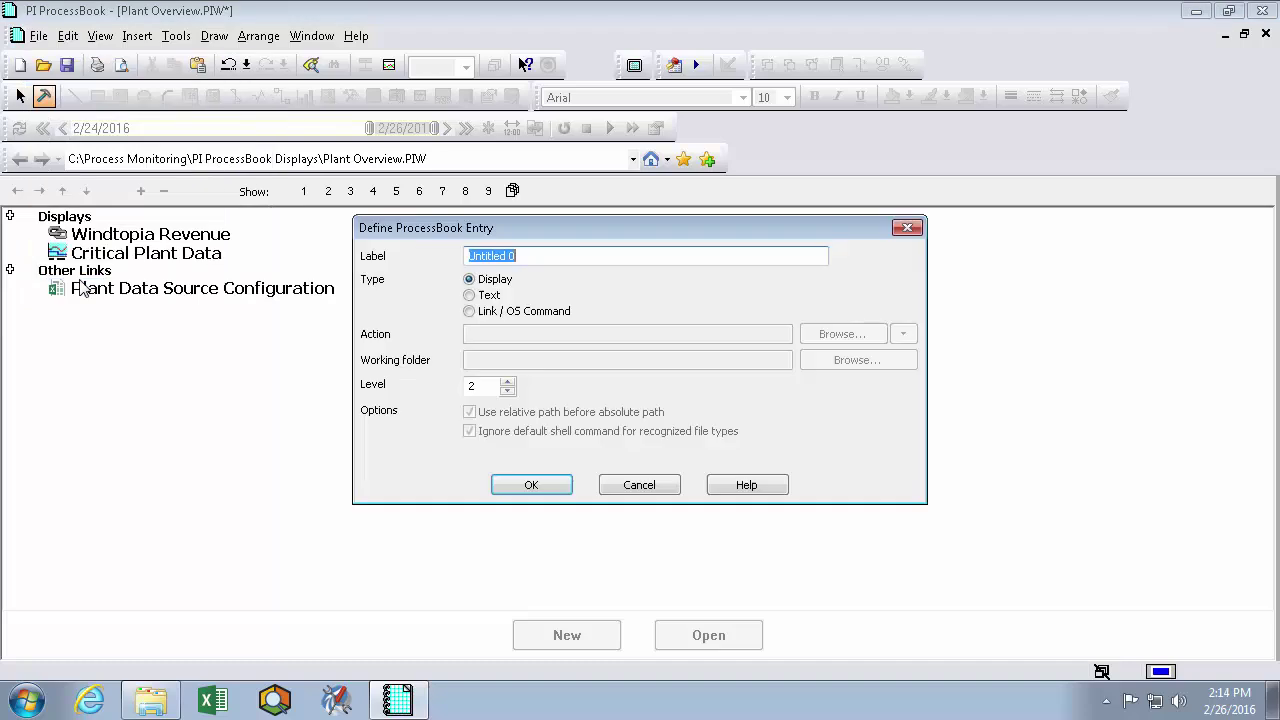
pyautogui.click(469, 311)
pyautogui.moveTo(542, 254); pyautogui.dragTo(411, 255)
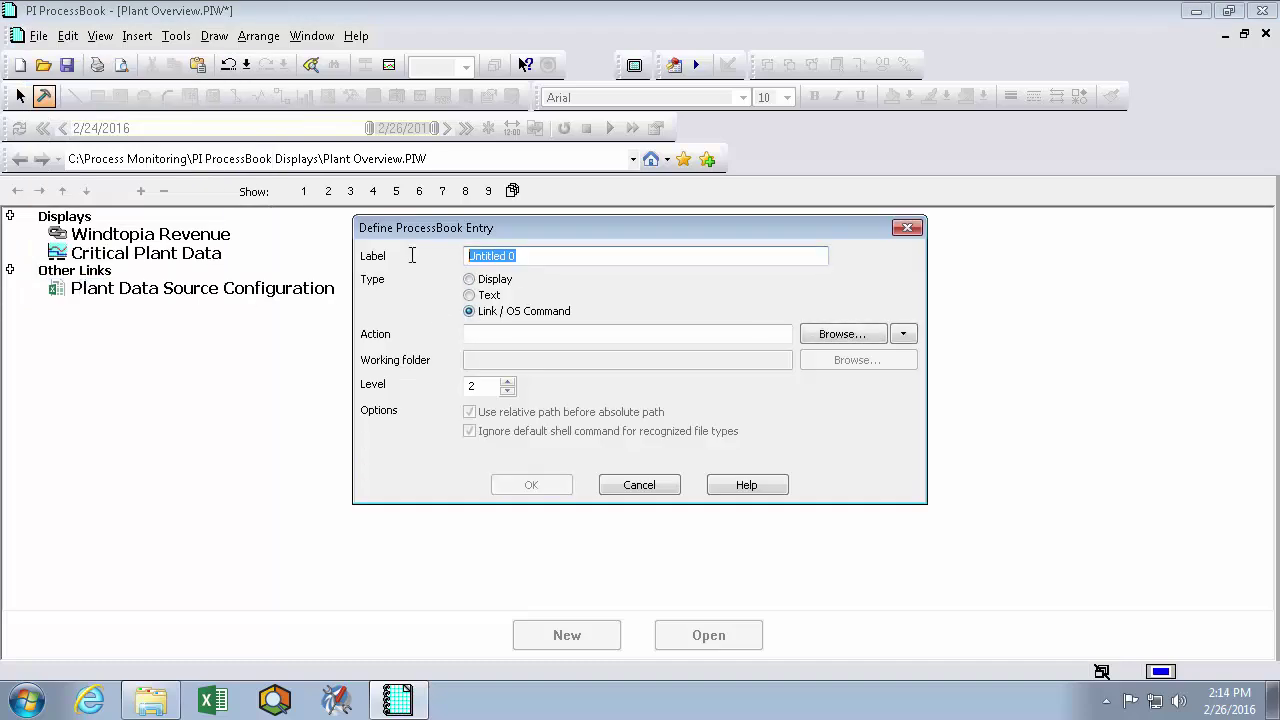
pyautogui.write('OSIS')
pyautogui.write('sup')
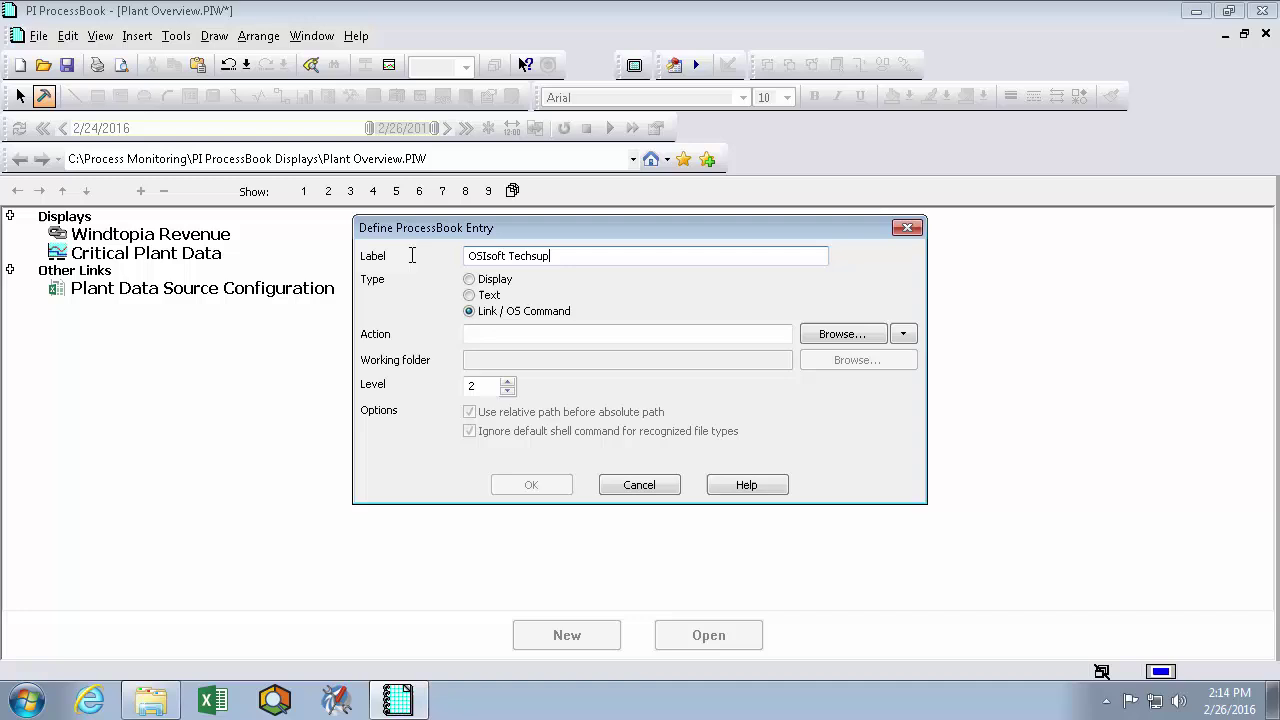
pyautogui.write('port Webpage')
# - Point the entry at techsupport.osisoft.com, confirm it, and test the web link
pyautogui.click(530, 340)
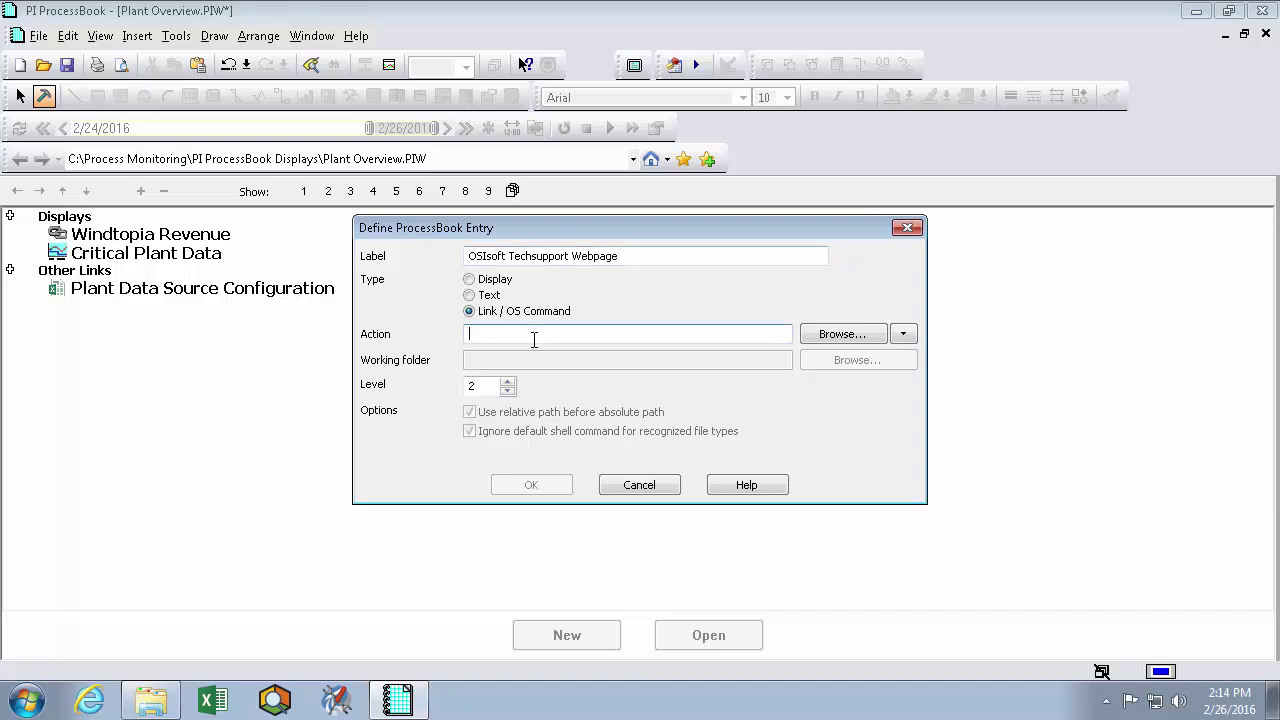
pyautogui.write('http:')
pyautogui.write('\\\\')
pyautogui.write('techsupport.osisoft.com')
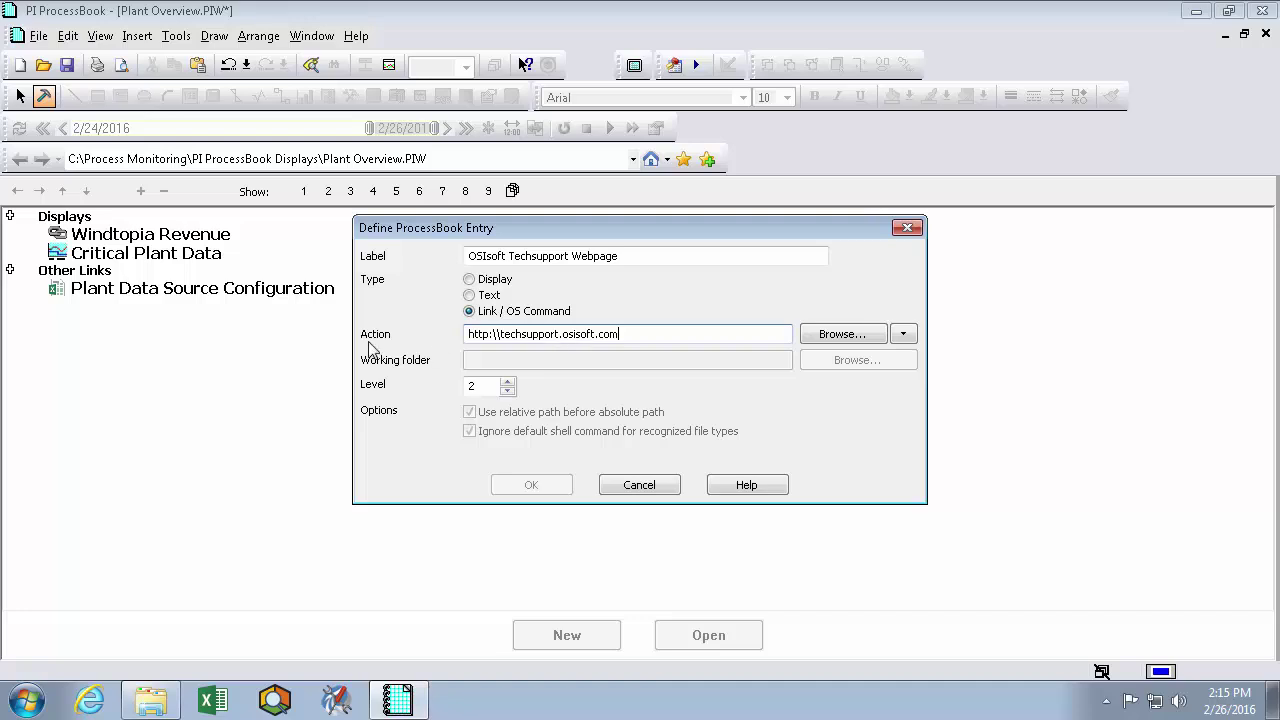
pyautogui.click(646, 255)
pyautogui.click(520, 487)
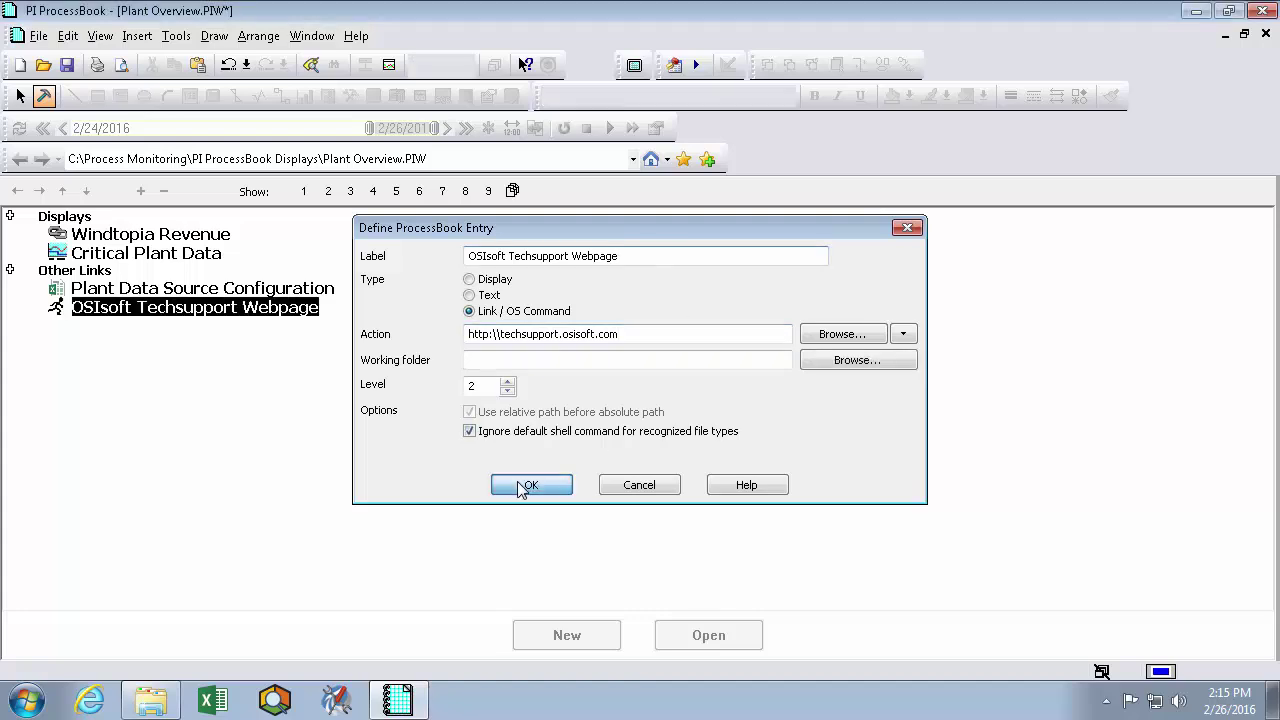
pyautogui.click(520, 487)
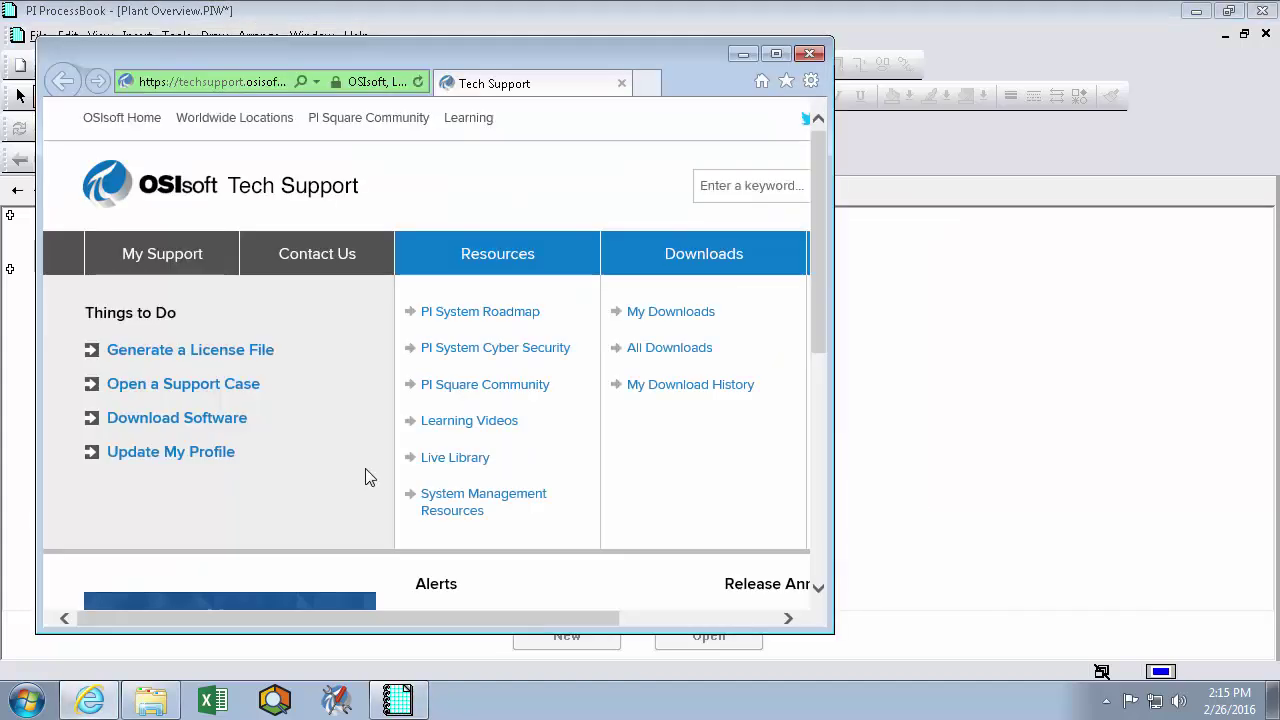
# - Close the tech support web page and cancel the stray drag selections
pyautogui.click(809, 55)
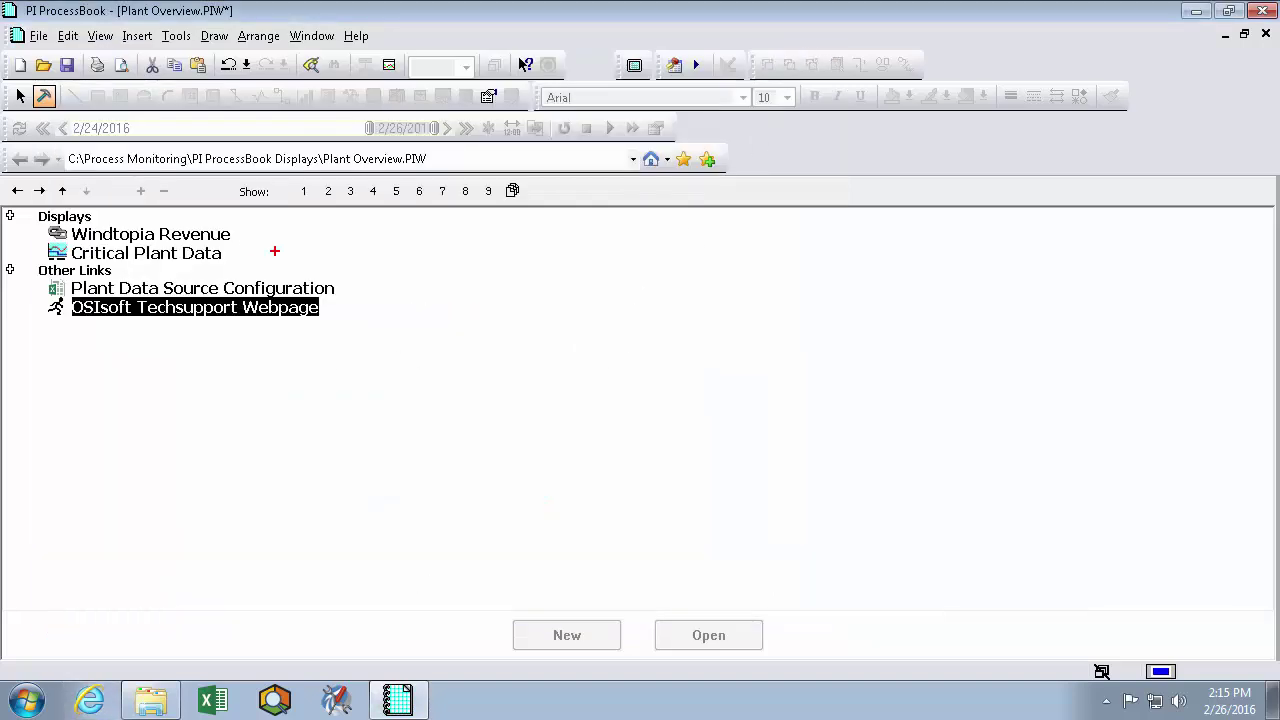
pyautogui.moveTo(227, 242); pyautogui.dragTo(307, 247)
pyautogui.moveTo(340, 300); pyautogui.dragTo(426, 313)
pyautogui.press('Escape')
# - Switch to Book view, check the Other Links tab, then return to Displays
pyautogui.click(97, 36)
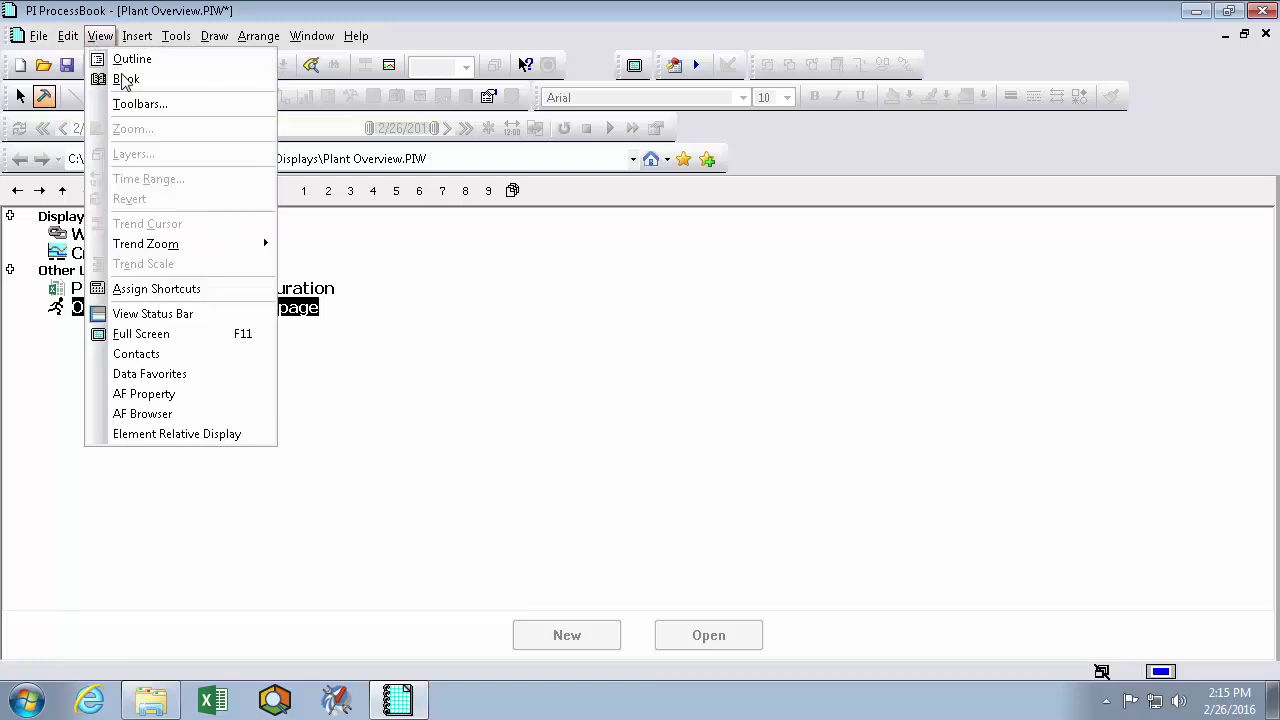
pyautogui.click(126, 80)
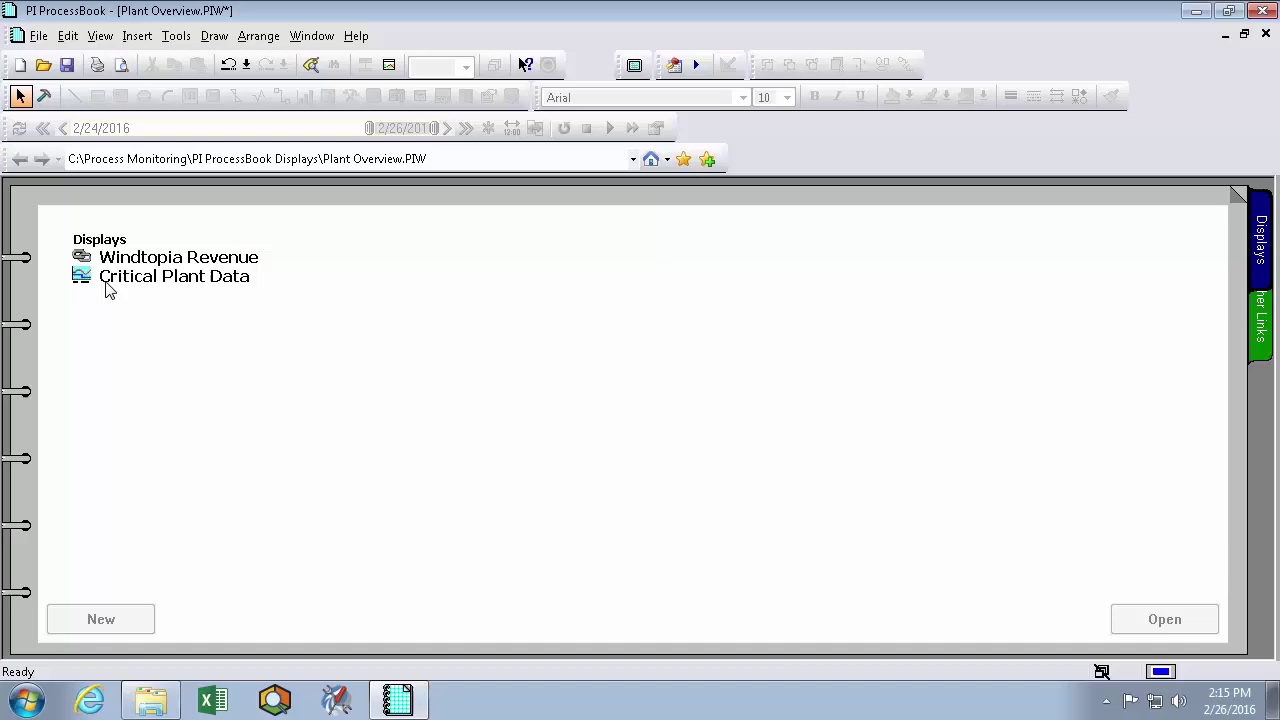
pyautogui.click(1258, 340)
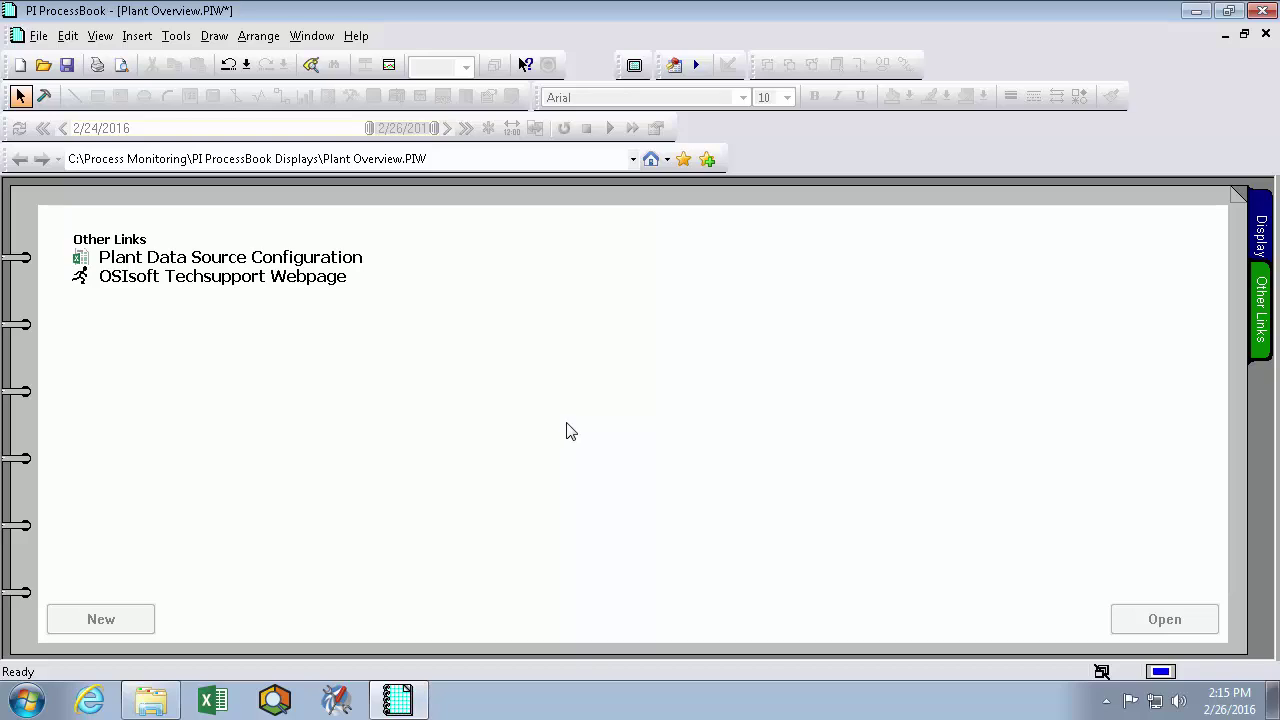
pyautogui.click(1263, 237)
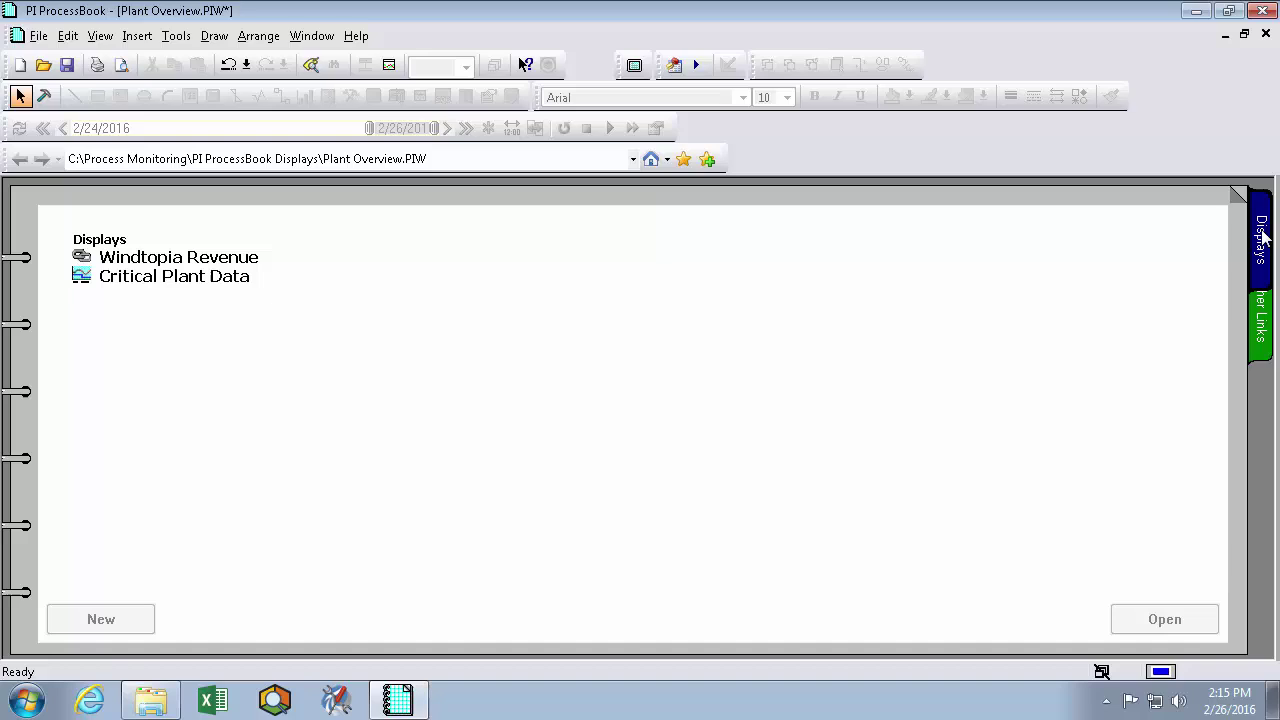